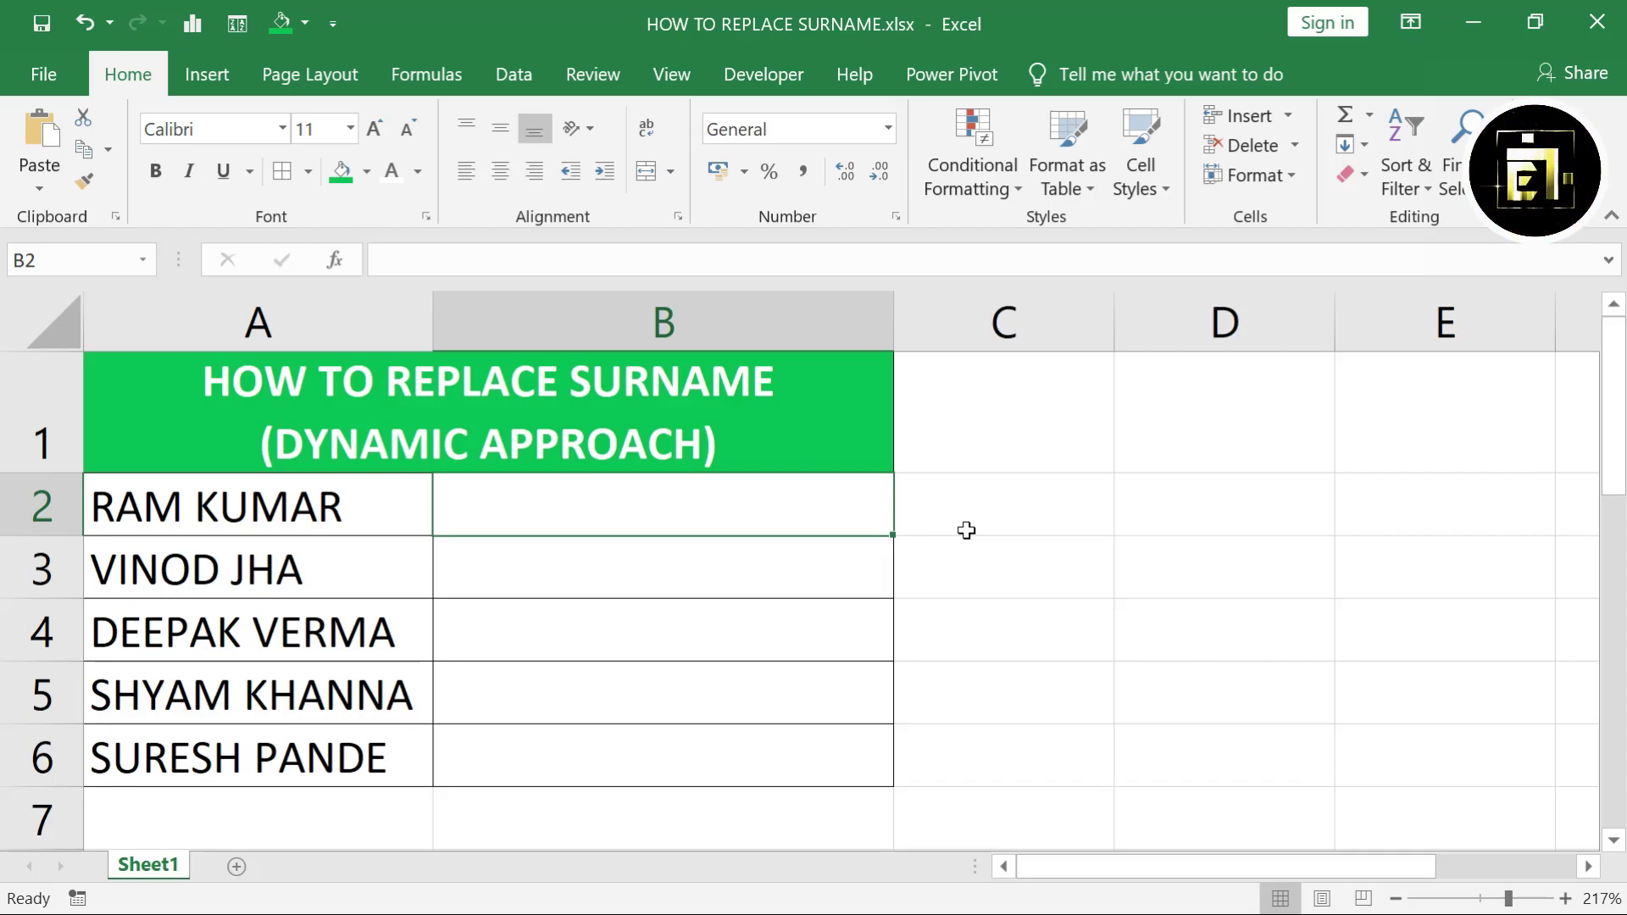
- Enter a REPLACE formula in B2 that swaps 5 characters of A2, starting at character 5, for the new surname
{"action": "type", "text": "="}
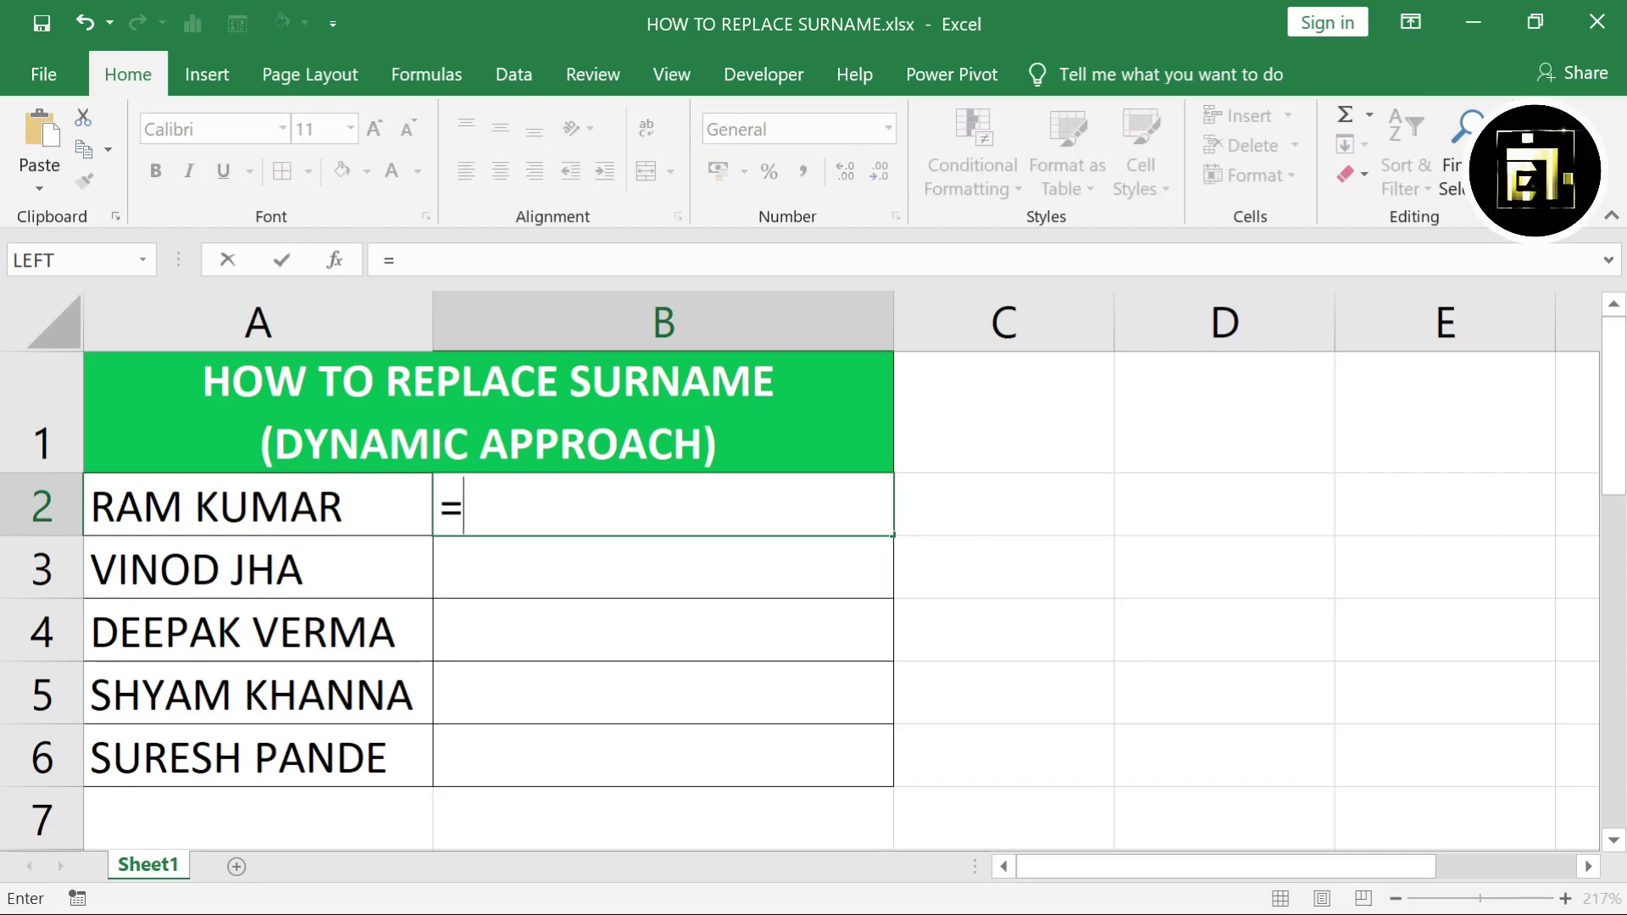
{"action": "type", "text": "REPLACE("}
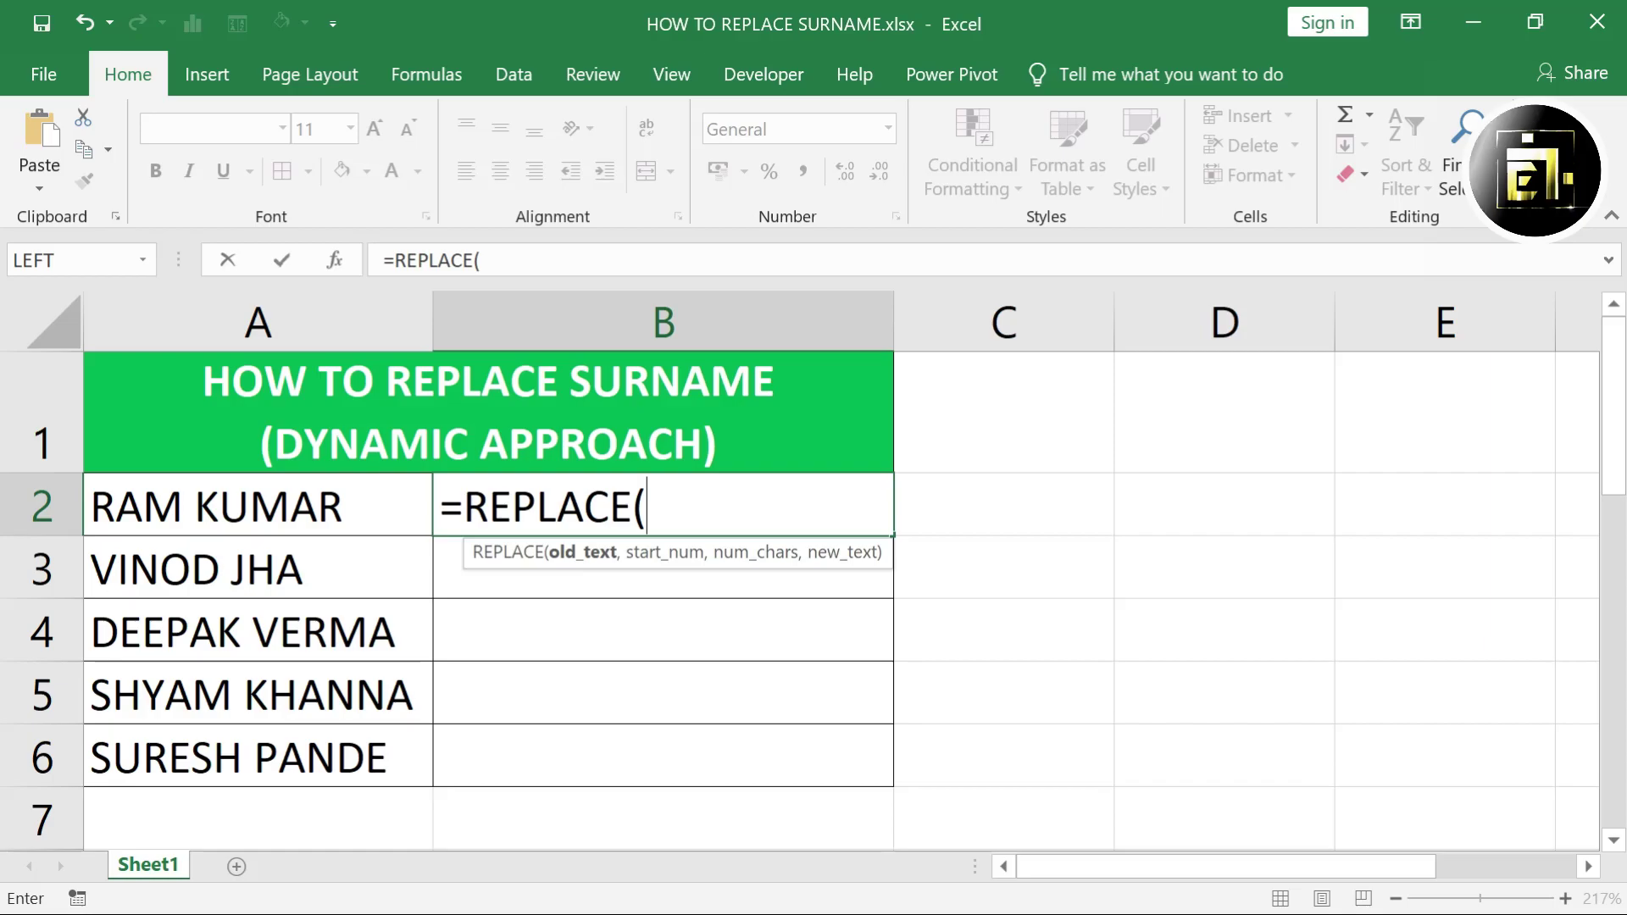
{"action": "left_click", "coordinate": [355, 515]}
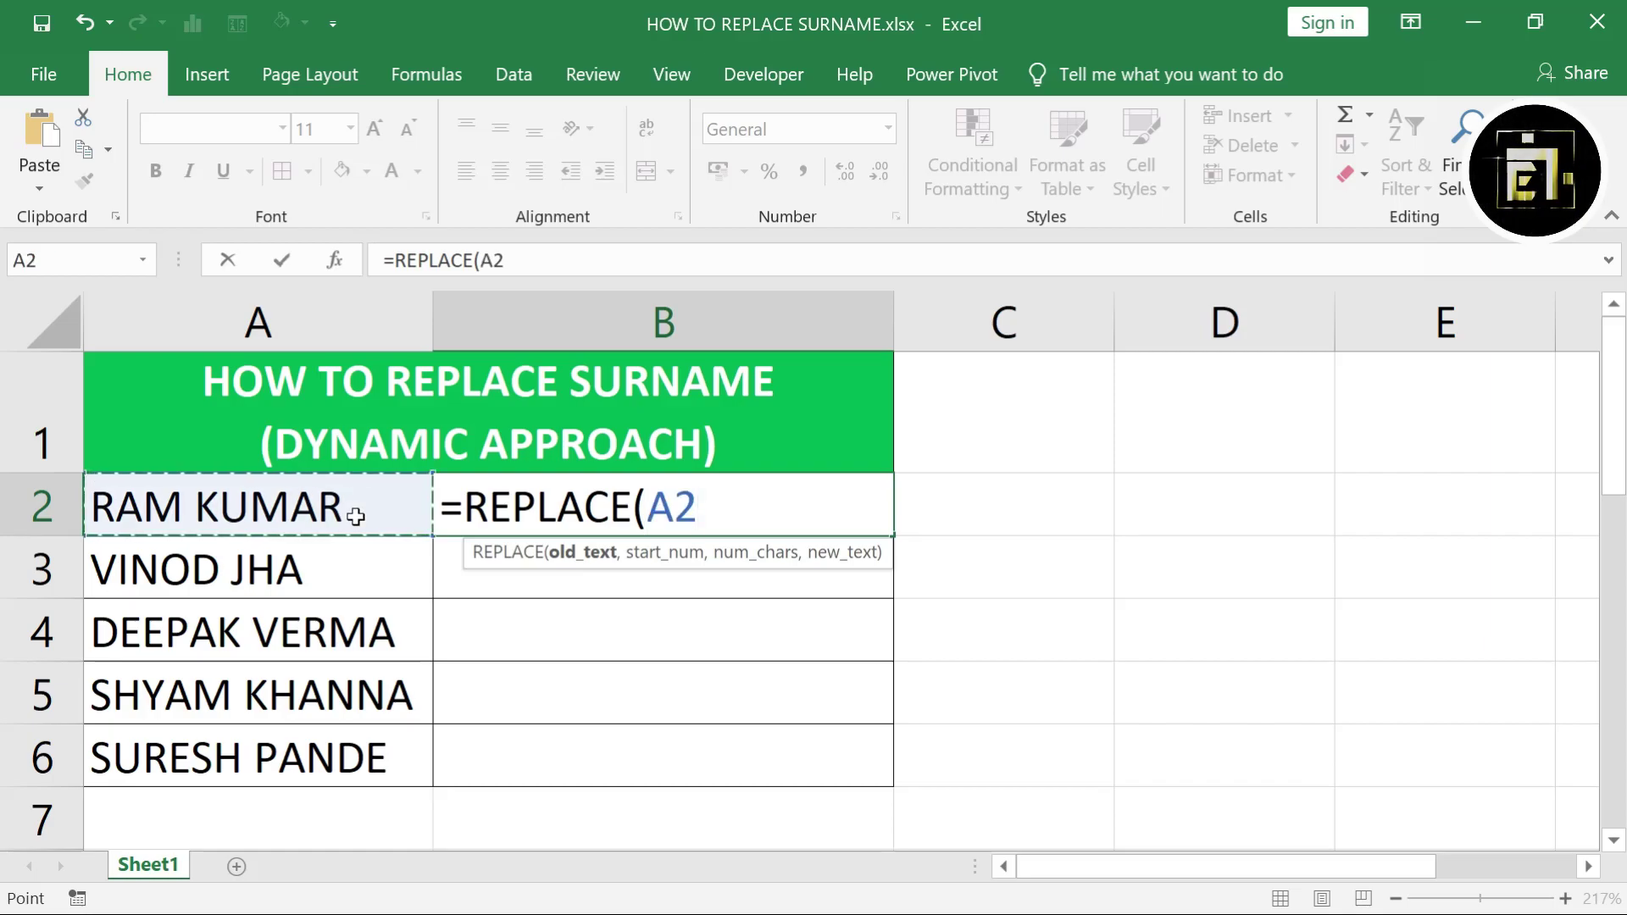
{"action": "type", "text": ","}
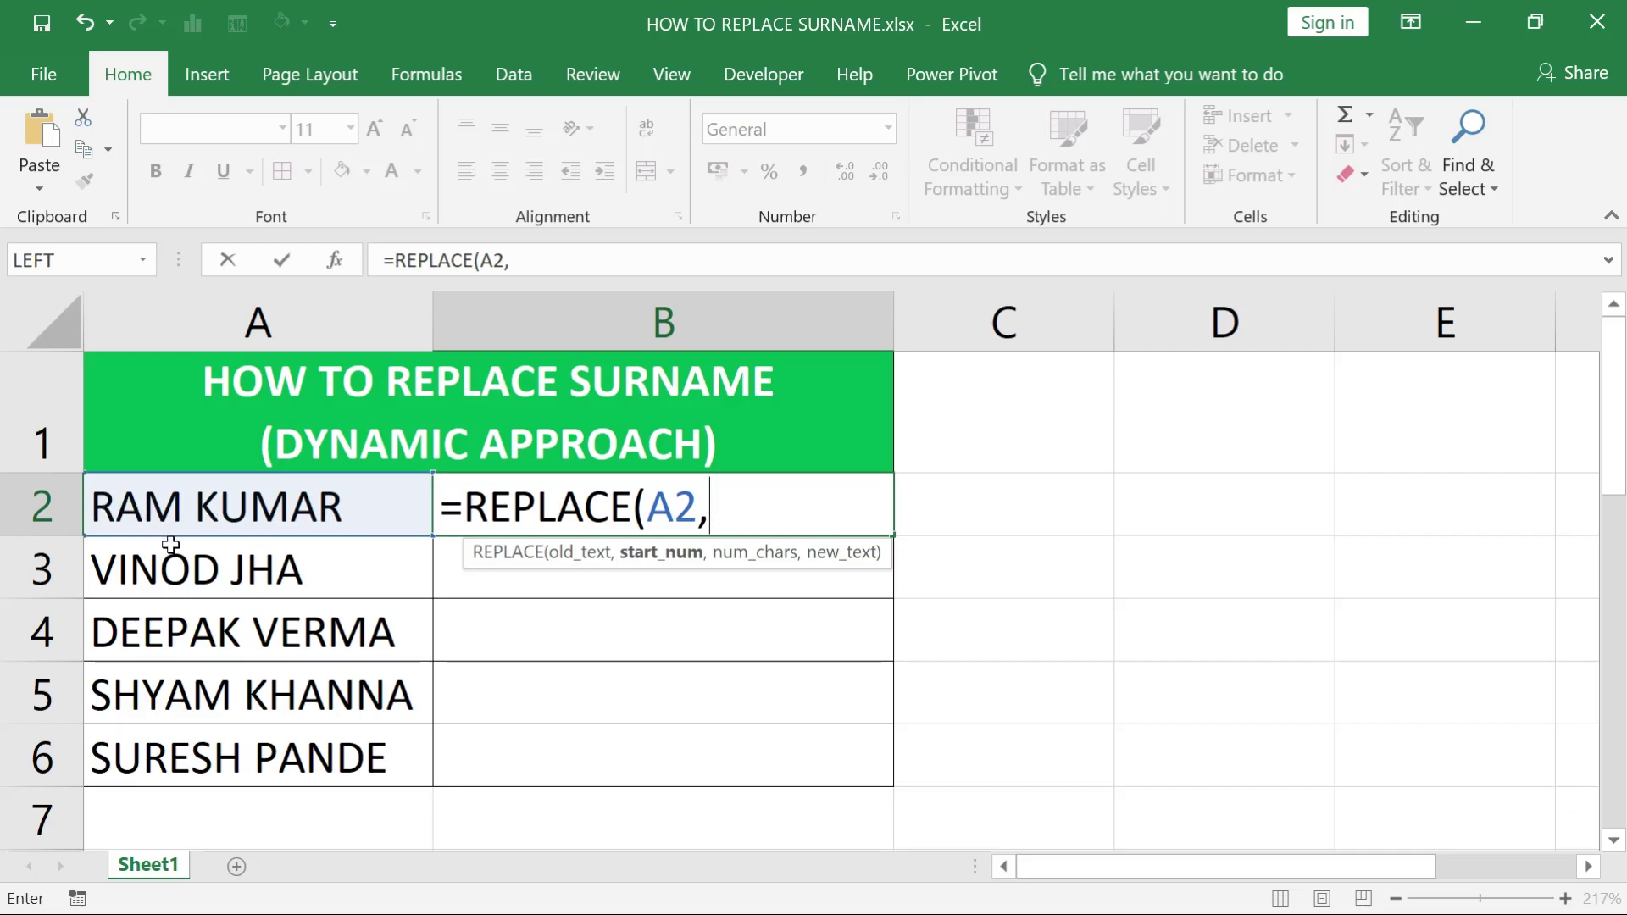
{"action": "type", "text": "5,"}
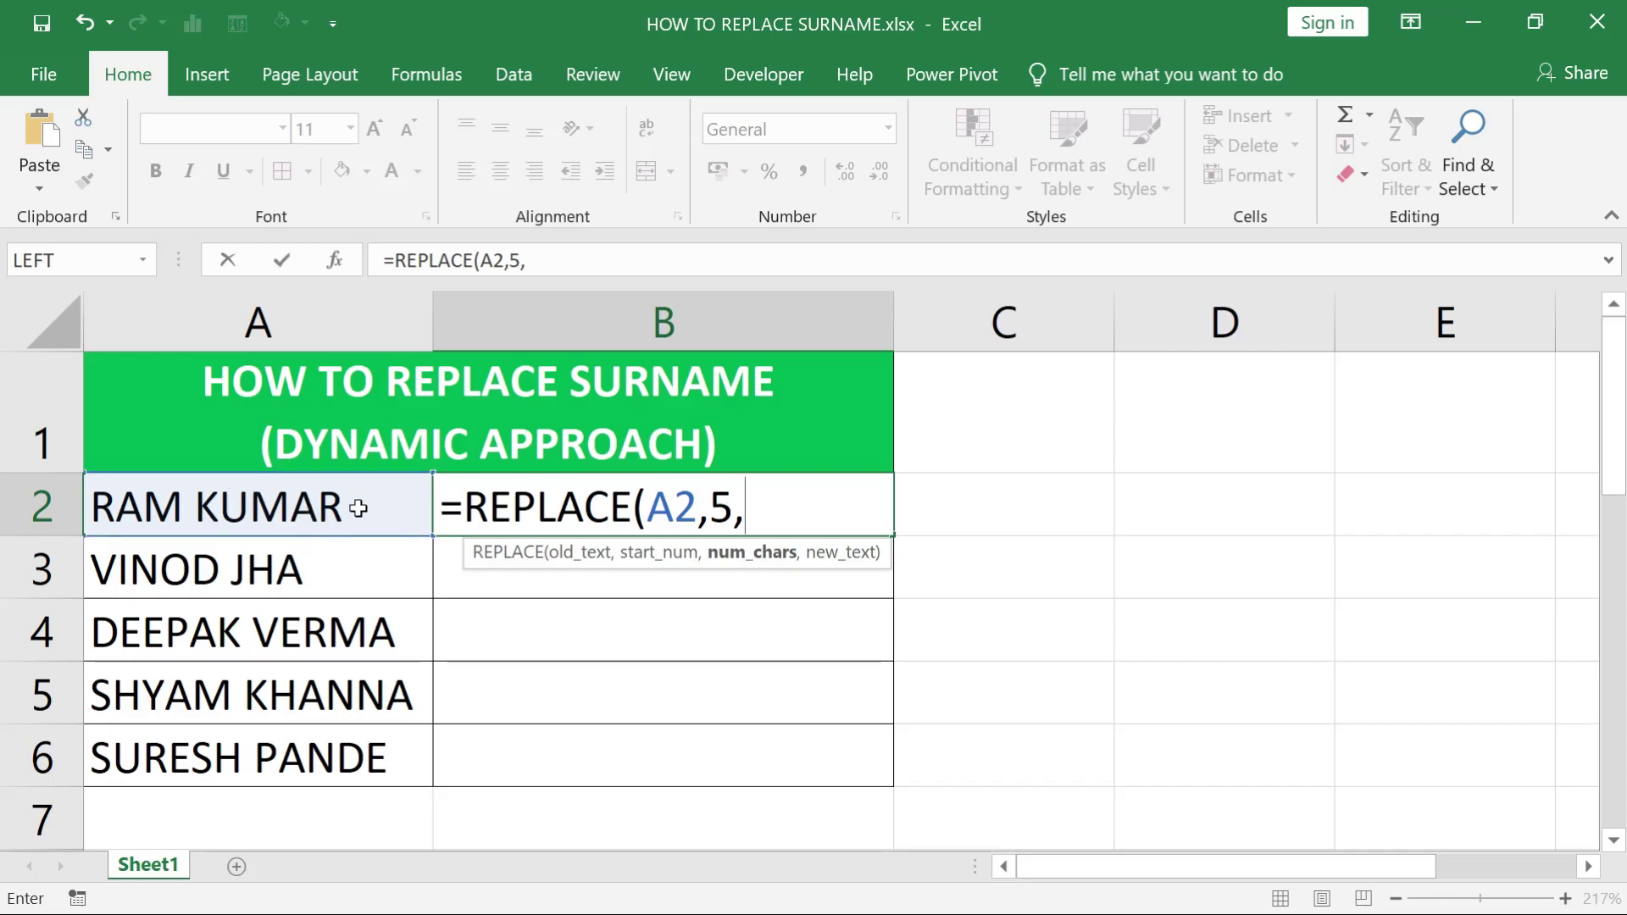
{"action": "type", "text": "5,"}
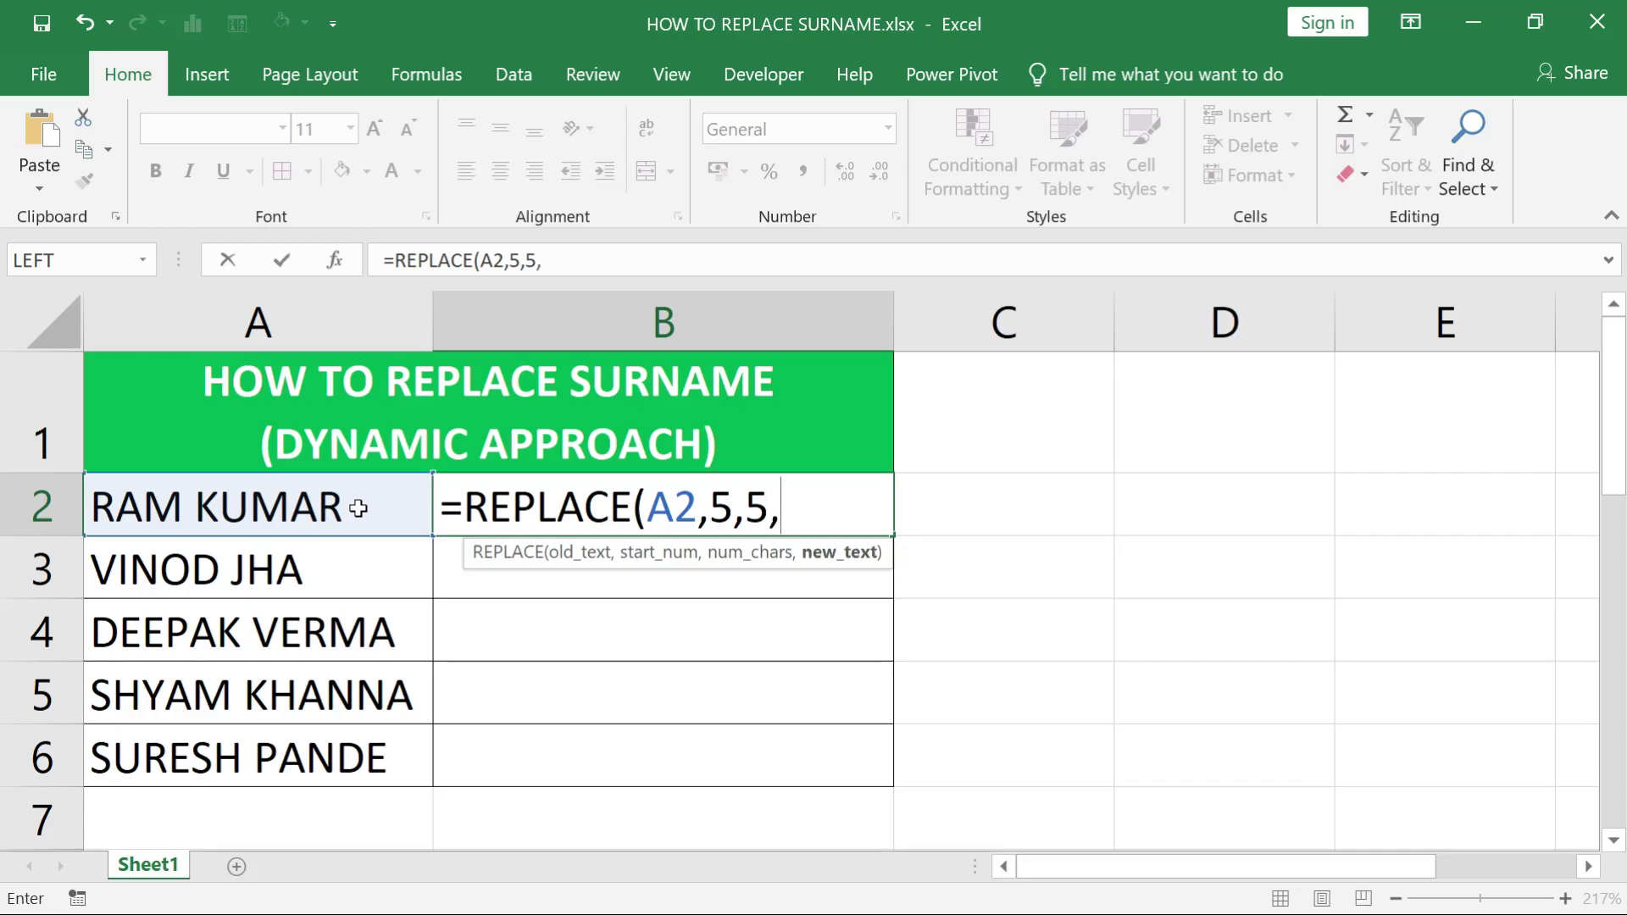
{"action": "type", "text": "\"SHARMA"}
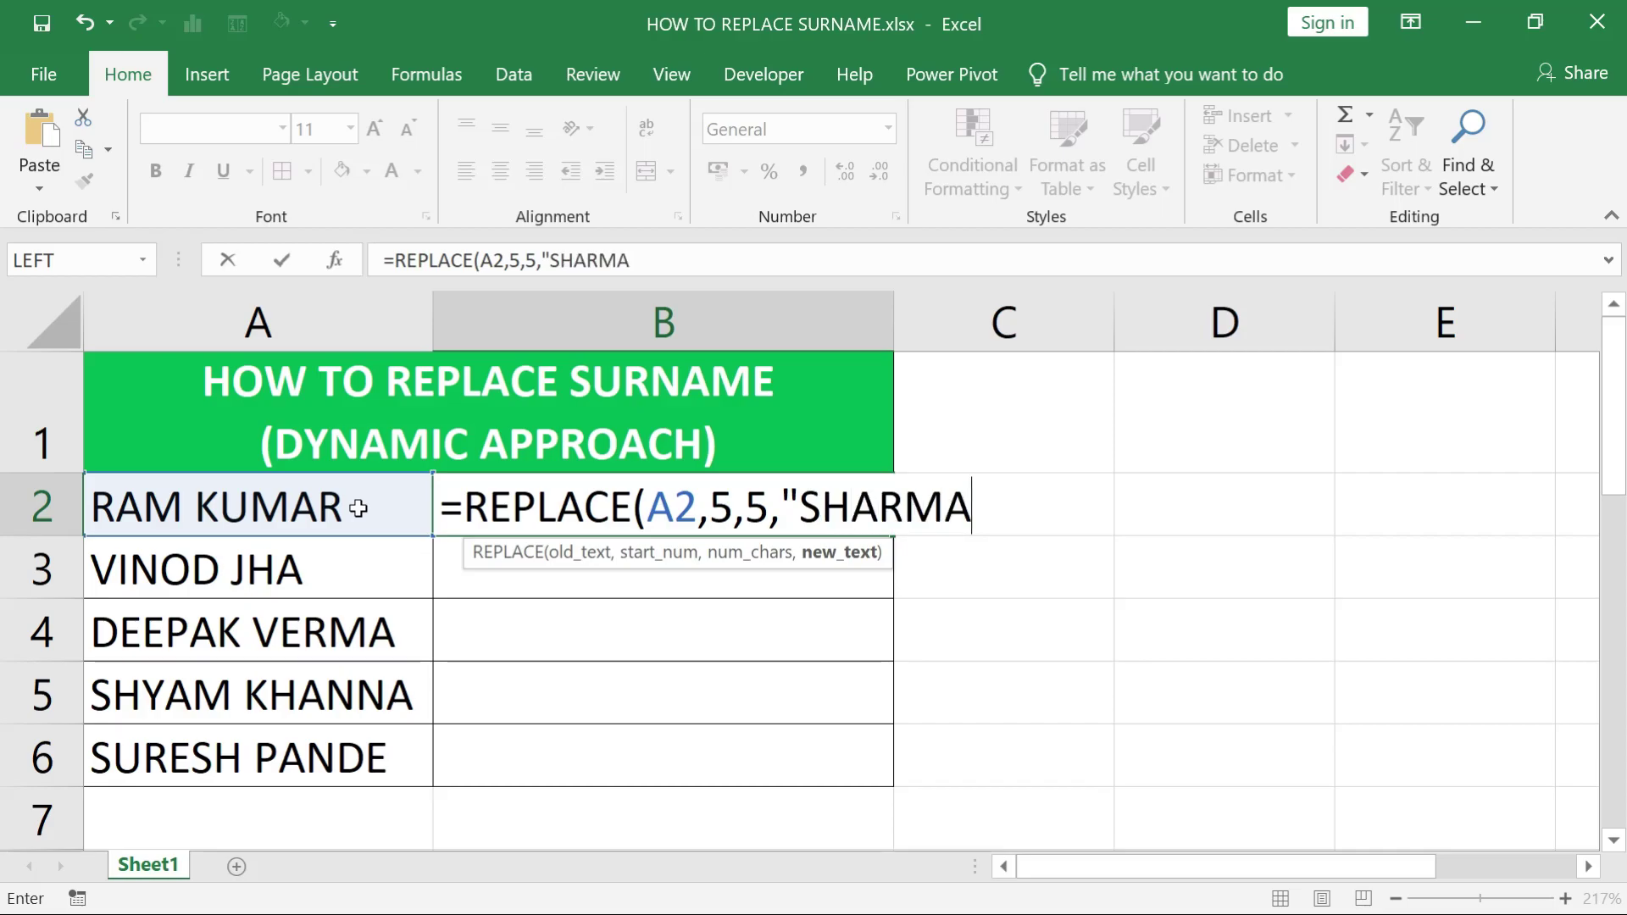
{"action": "type", "text": "\")"}
{"action": "key", "text": "Return"}
{"action": "key", "text": "Up"}
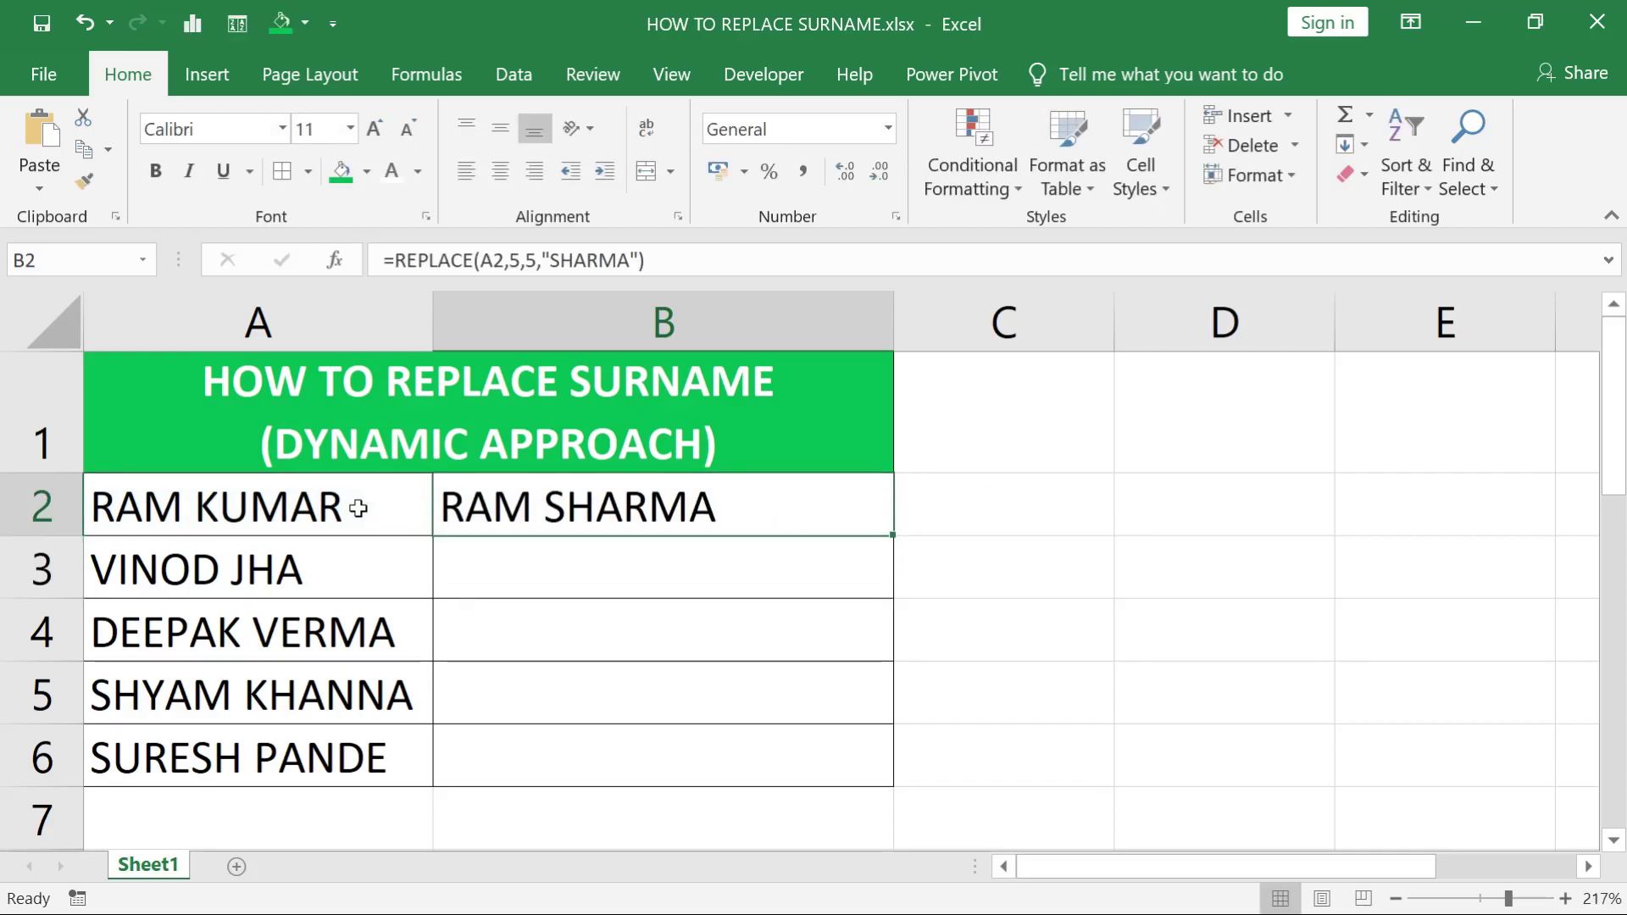
- Fill the REPLACE formula from B2 down through B6
{"action": "key", "text": "shift+Down"}
{"action": "key", "text": "shift+Down"}
{"action": "key", "text": "shift+Down"}
{"action": "key", "text": "shift+Down"}
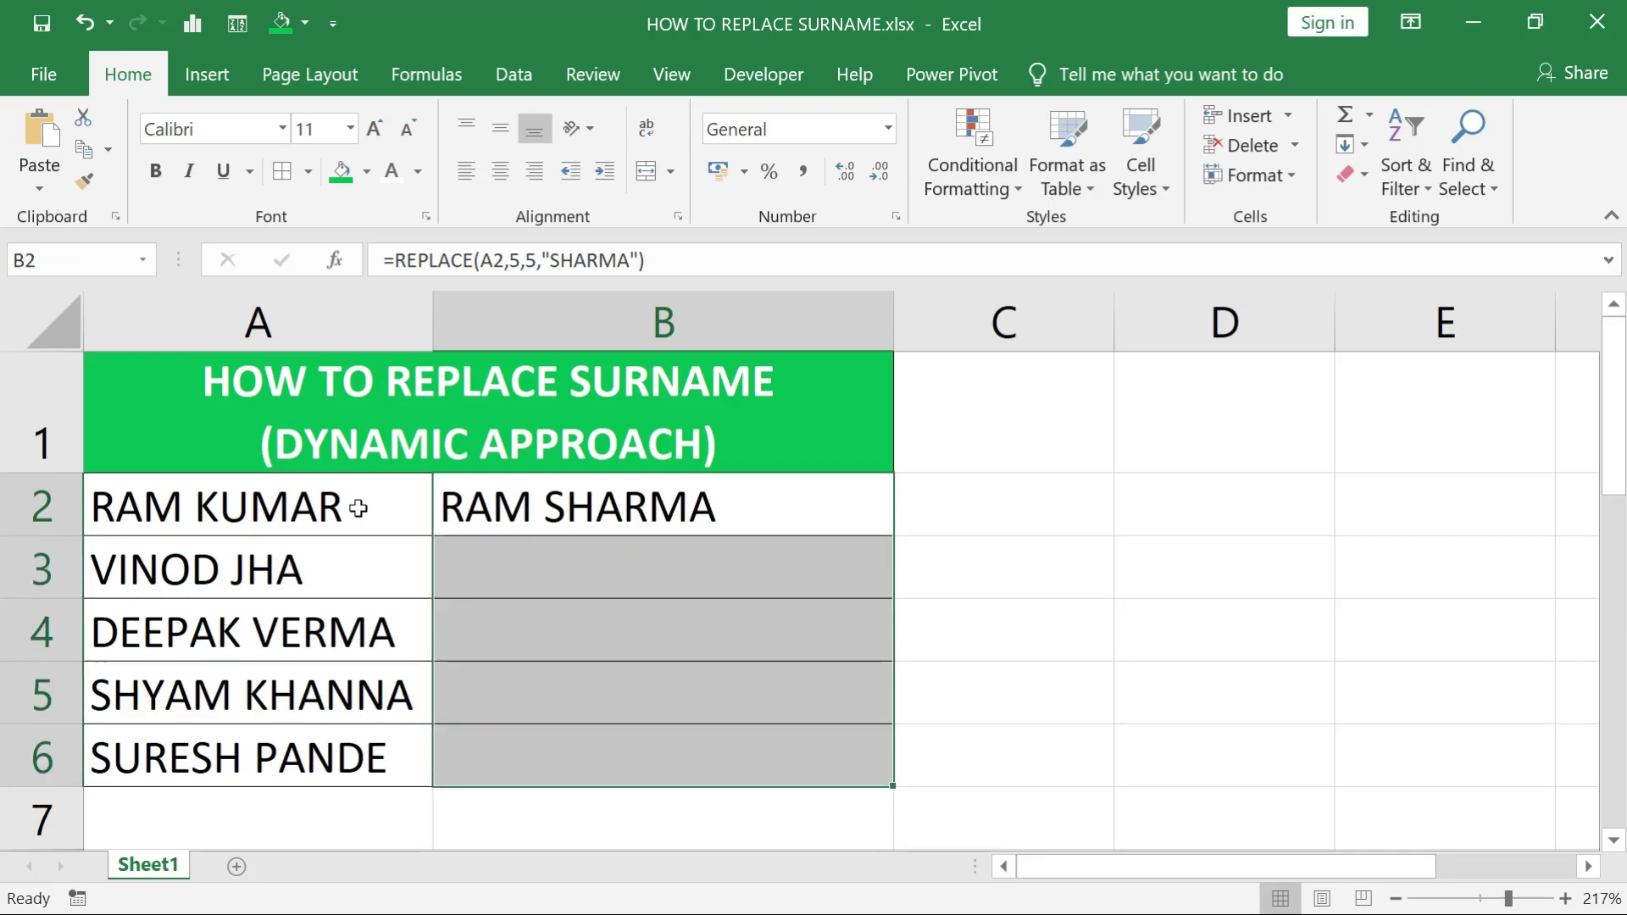
{"action": "key", "text": "ctrl+d"}
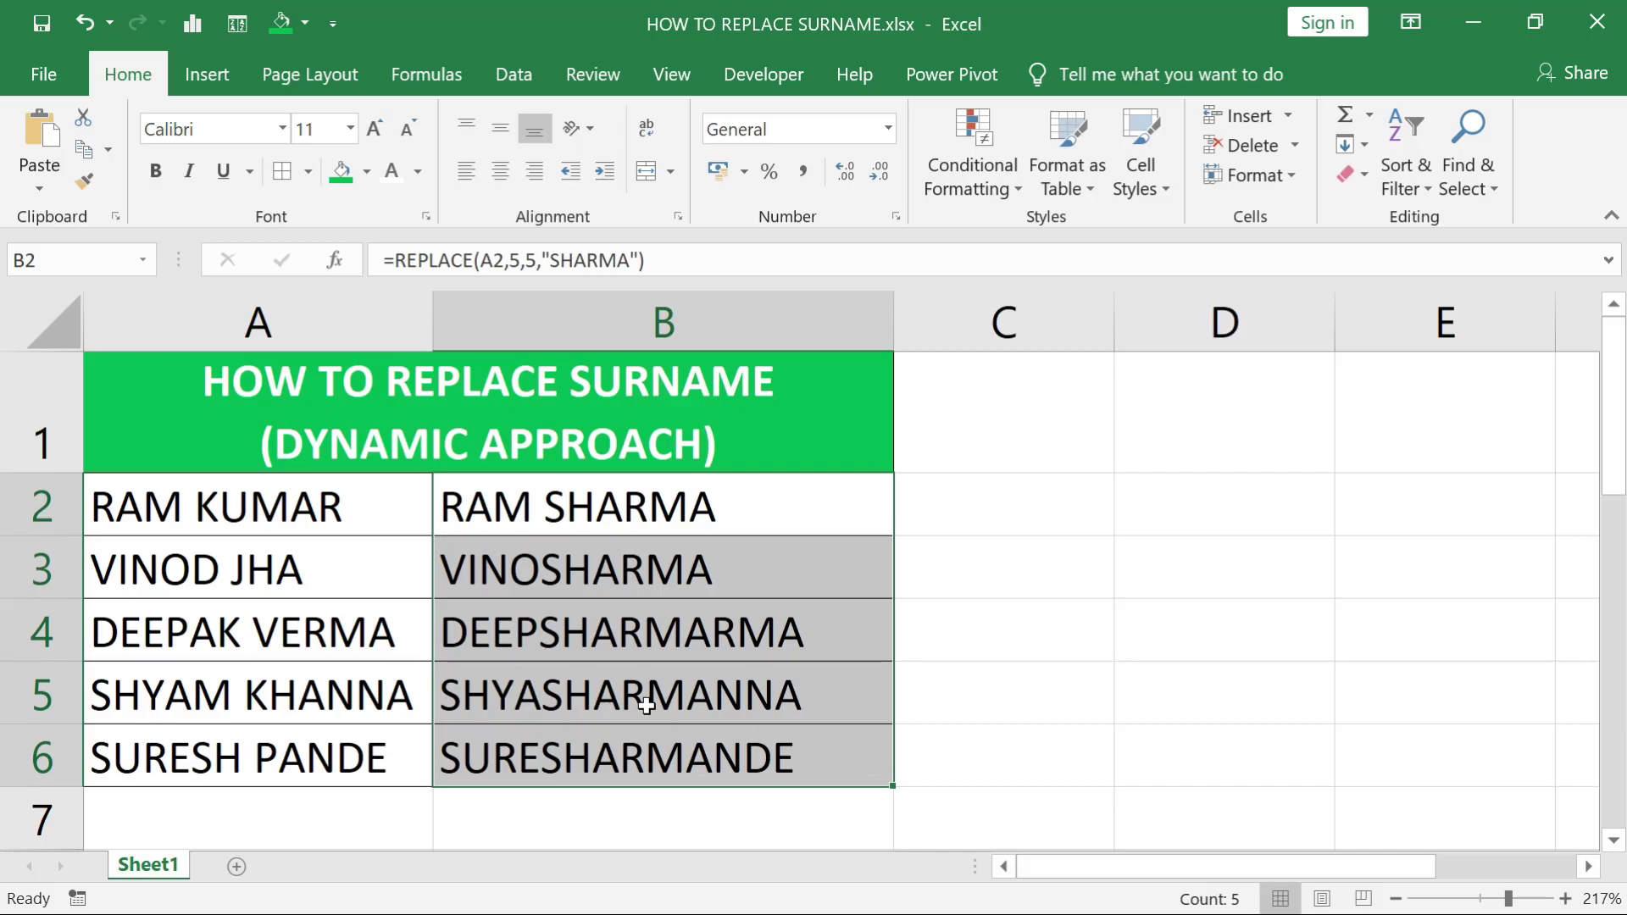
- Clear the REPLACE formulas from B2:B6 and return to cell B2
{"action": "key", "text": "Delete"}
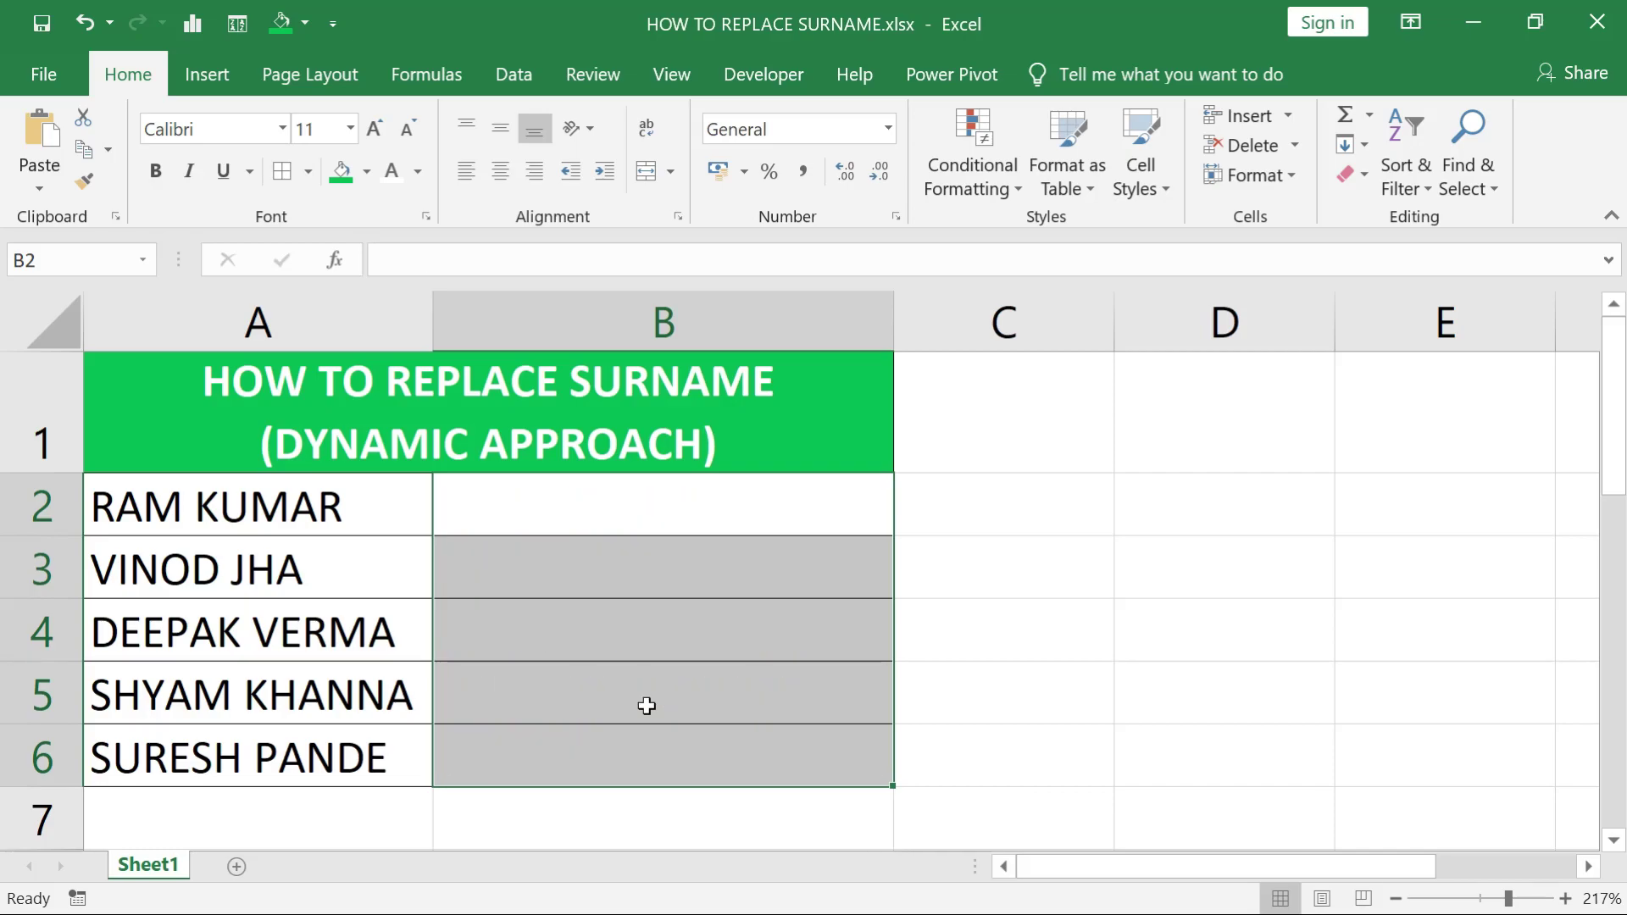
{"action": "key", "text": "Down"}
{"action": "key", "text": "Up"}
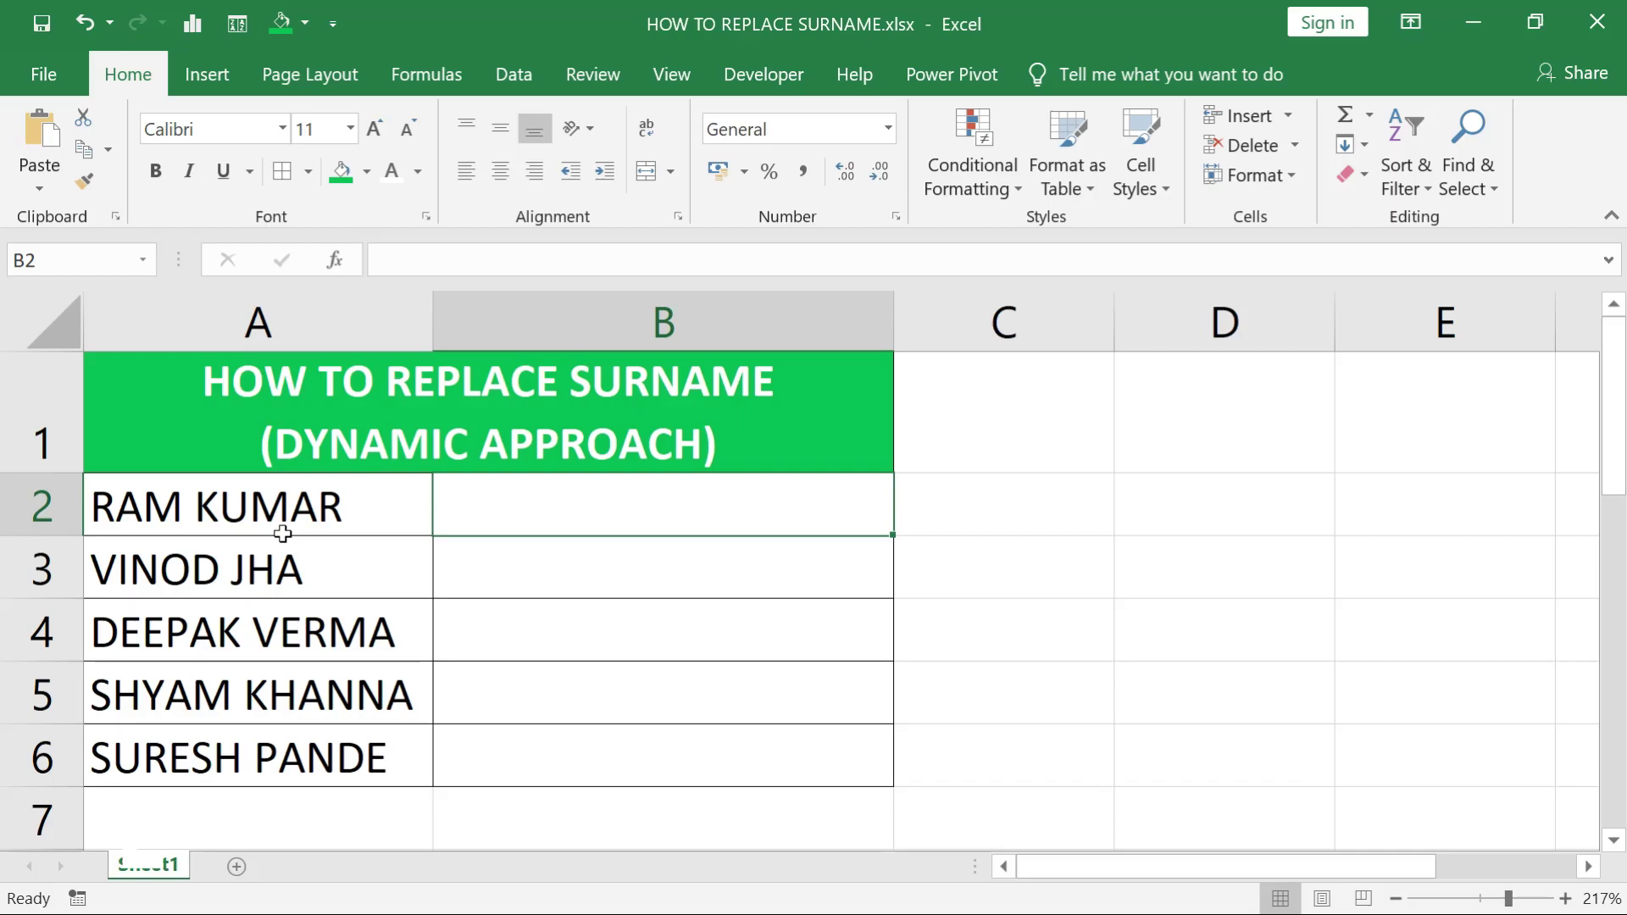
- Enter the formula =LEN(A2) in C2 to count the characters of the first full name
{"action": "left_click", "coordinate": [1014, 530]}
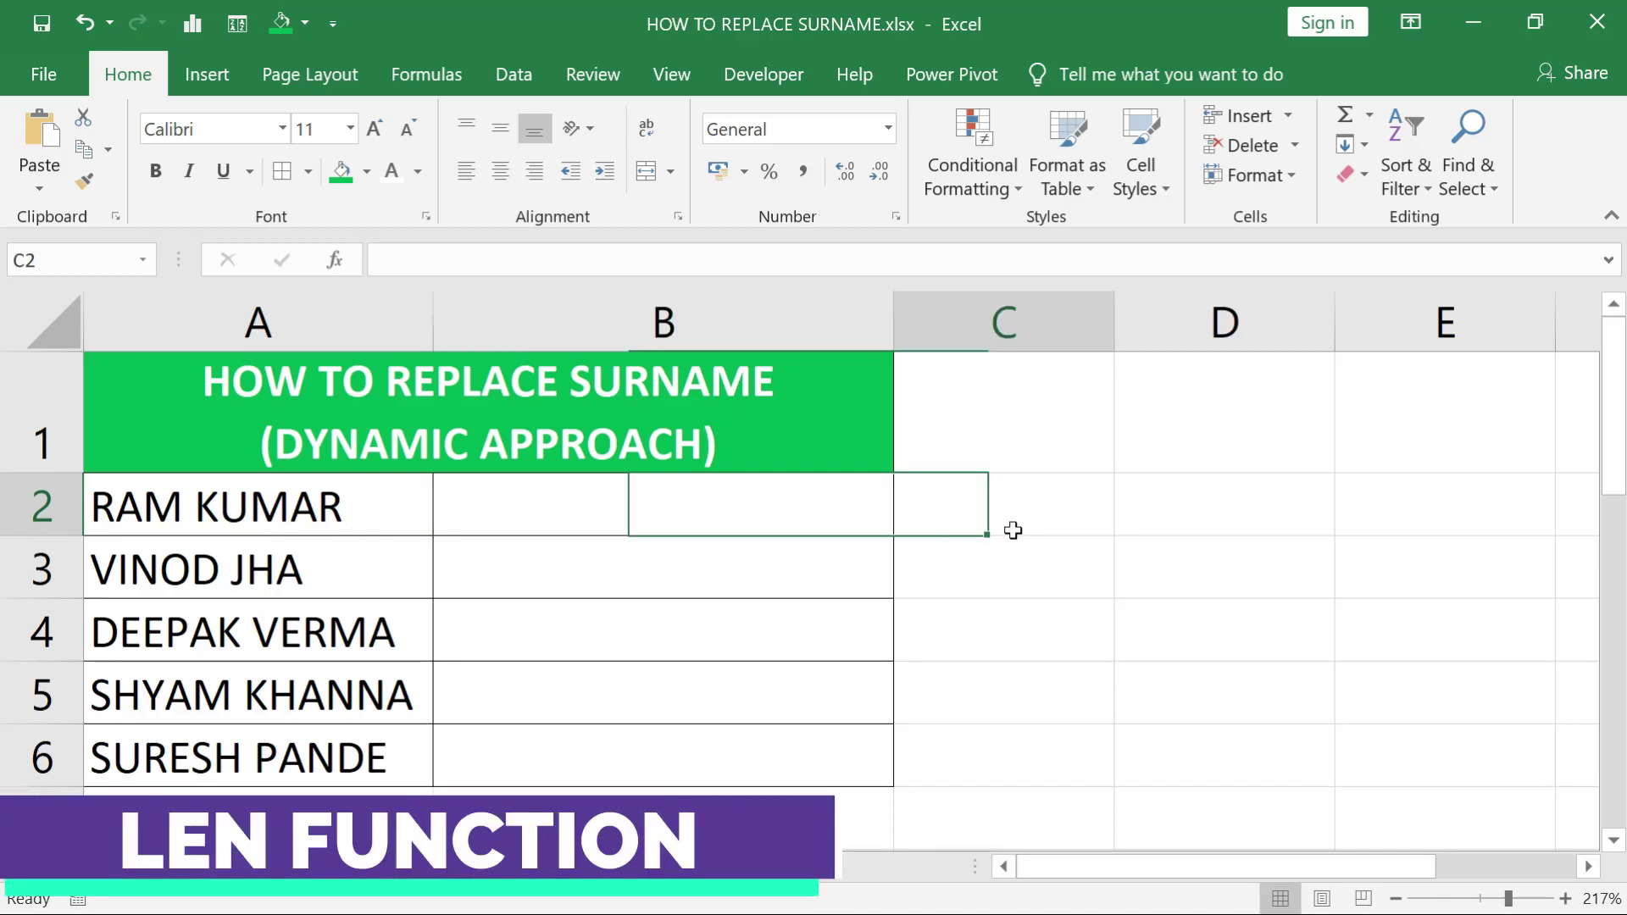
{"action": "type", "text": "=LEN("}
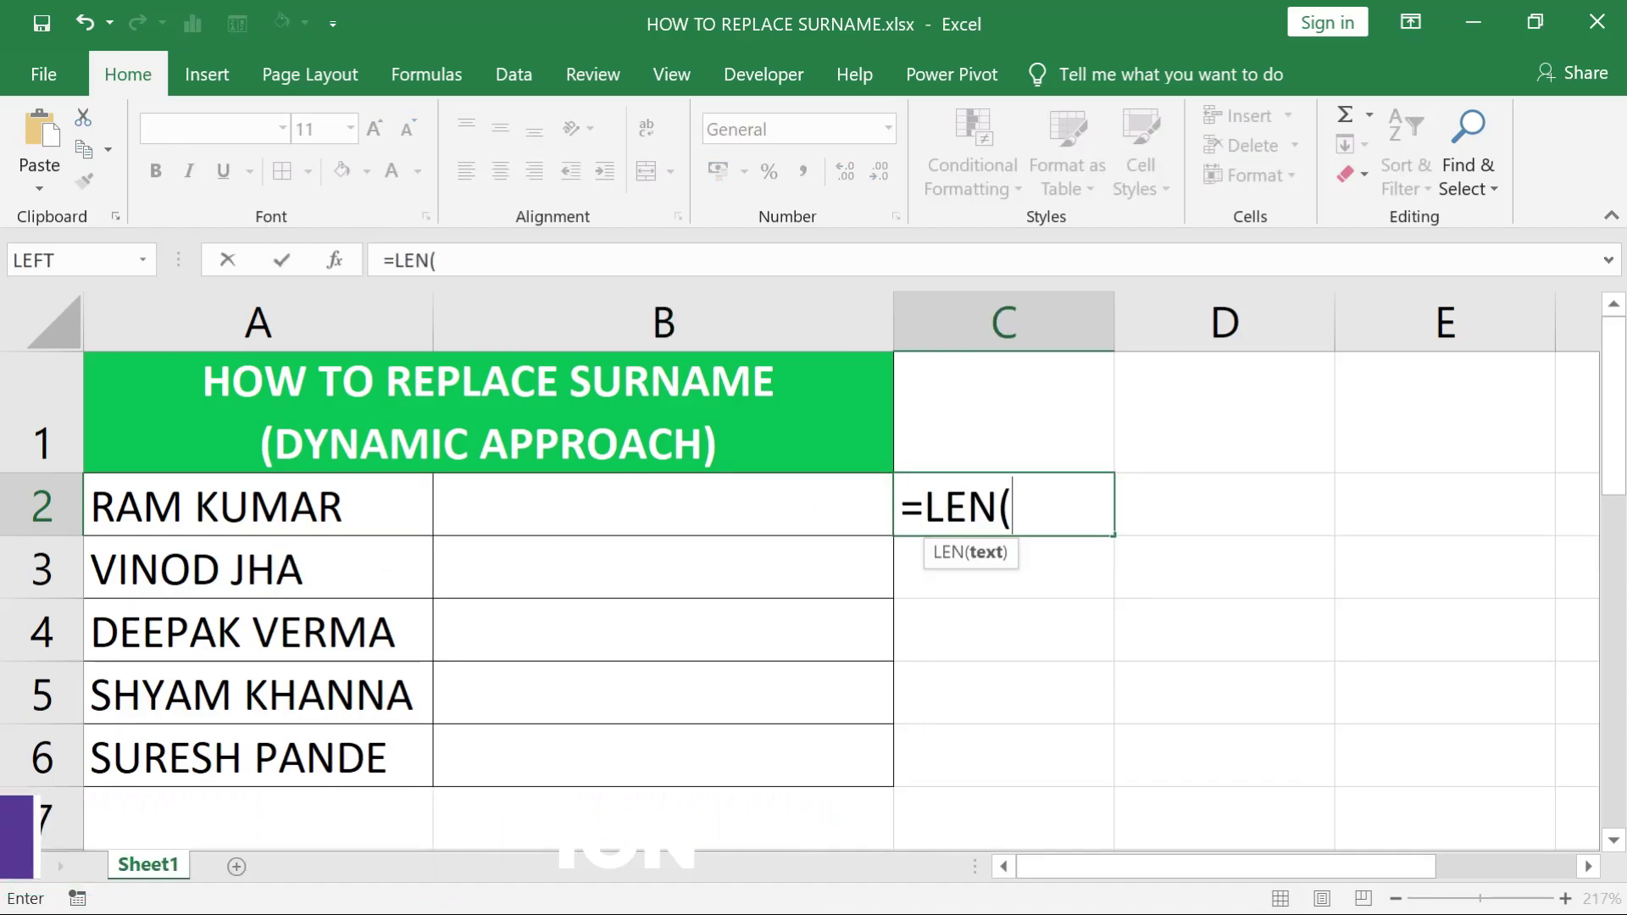
{"action": "left_click", "coordinate": [387, 503]}
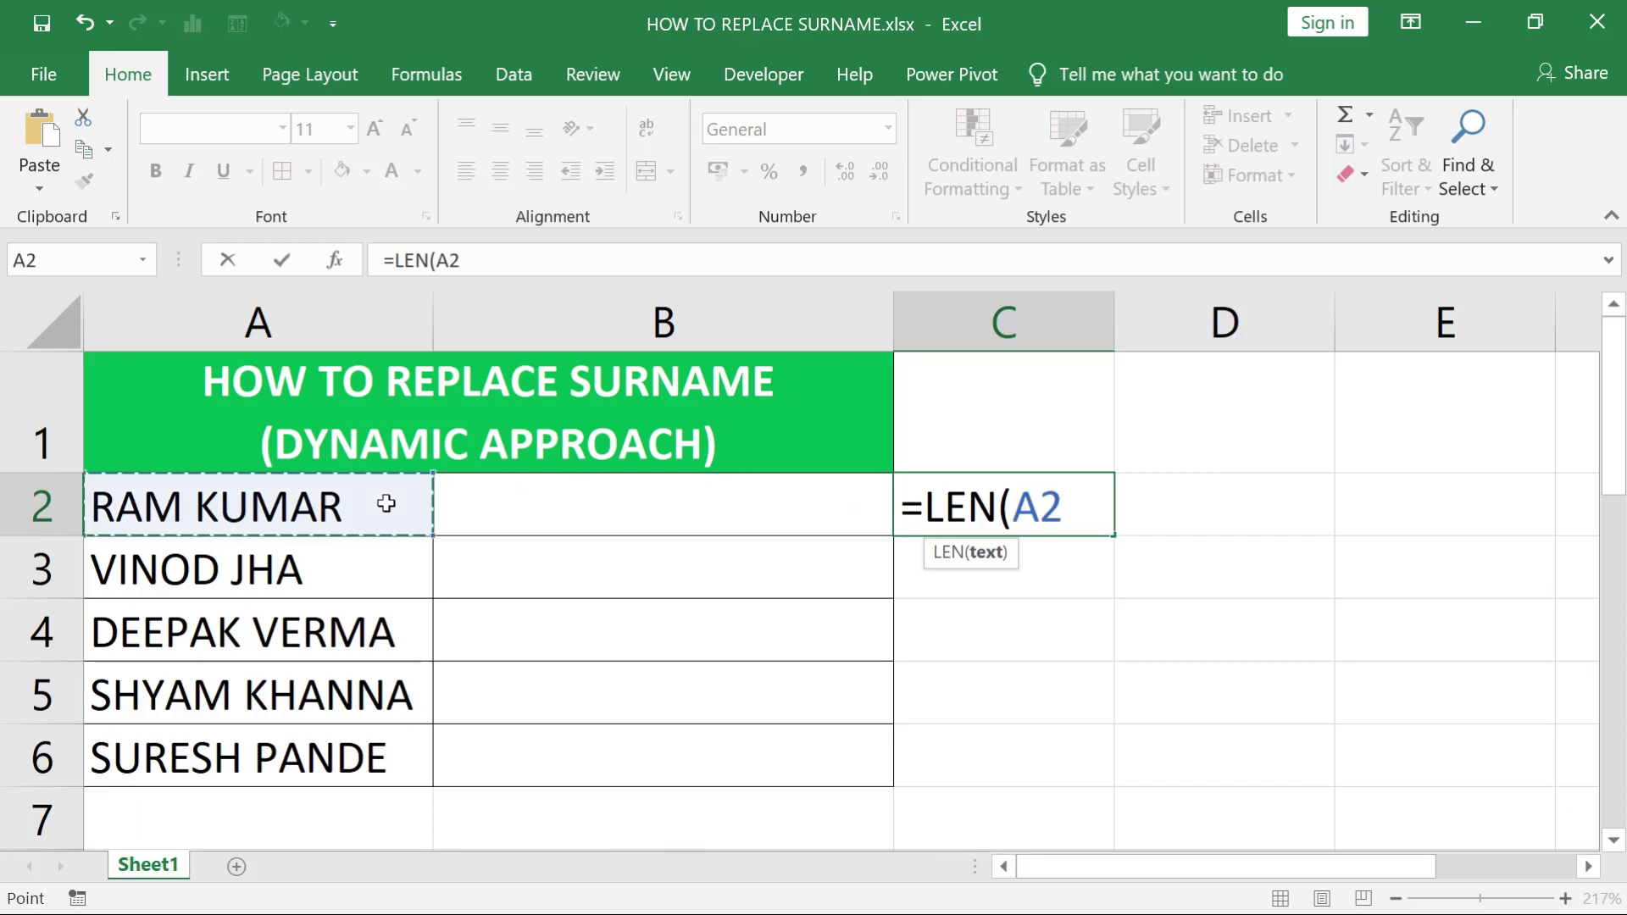
{"action": "type", "text": ")"}
{"action": "key", "text": "Return"}
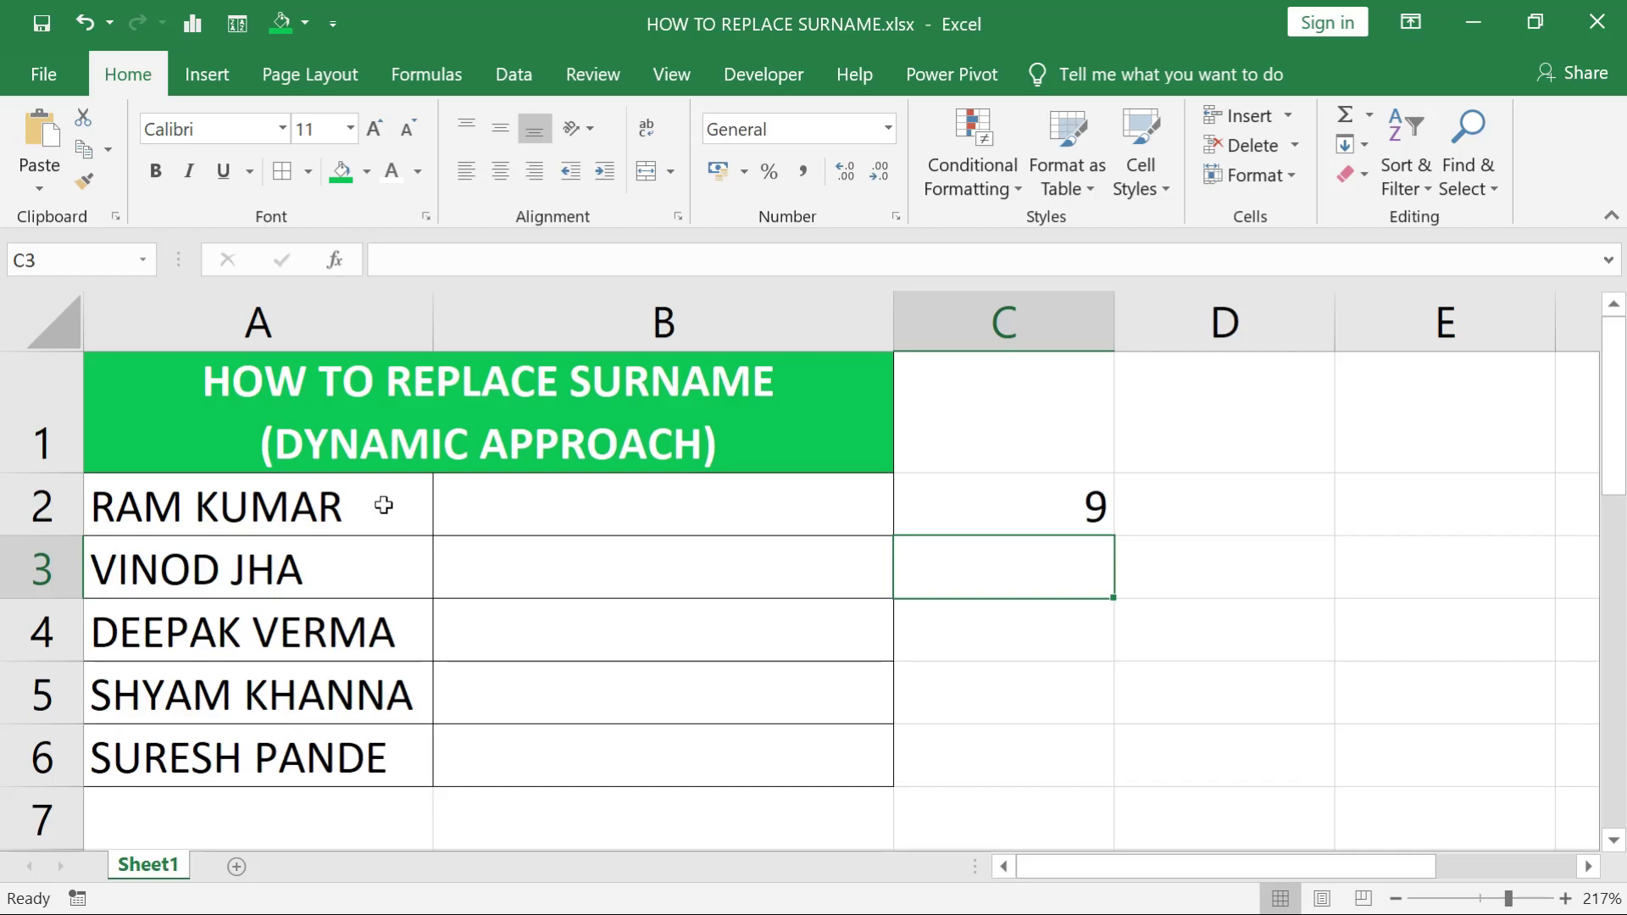
- Fill the LEN formula from C2 down through C6
{"action": "key", "text": "Up"}
{"action": "key", "text": "shift+Down"}
{"action": "key", "text": "shift+Down"}
{"action": "key", "text": "shift+Down"}
{"action": "key", "text": "shift+Down"}
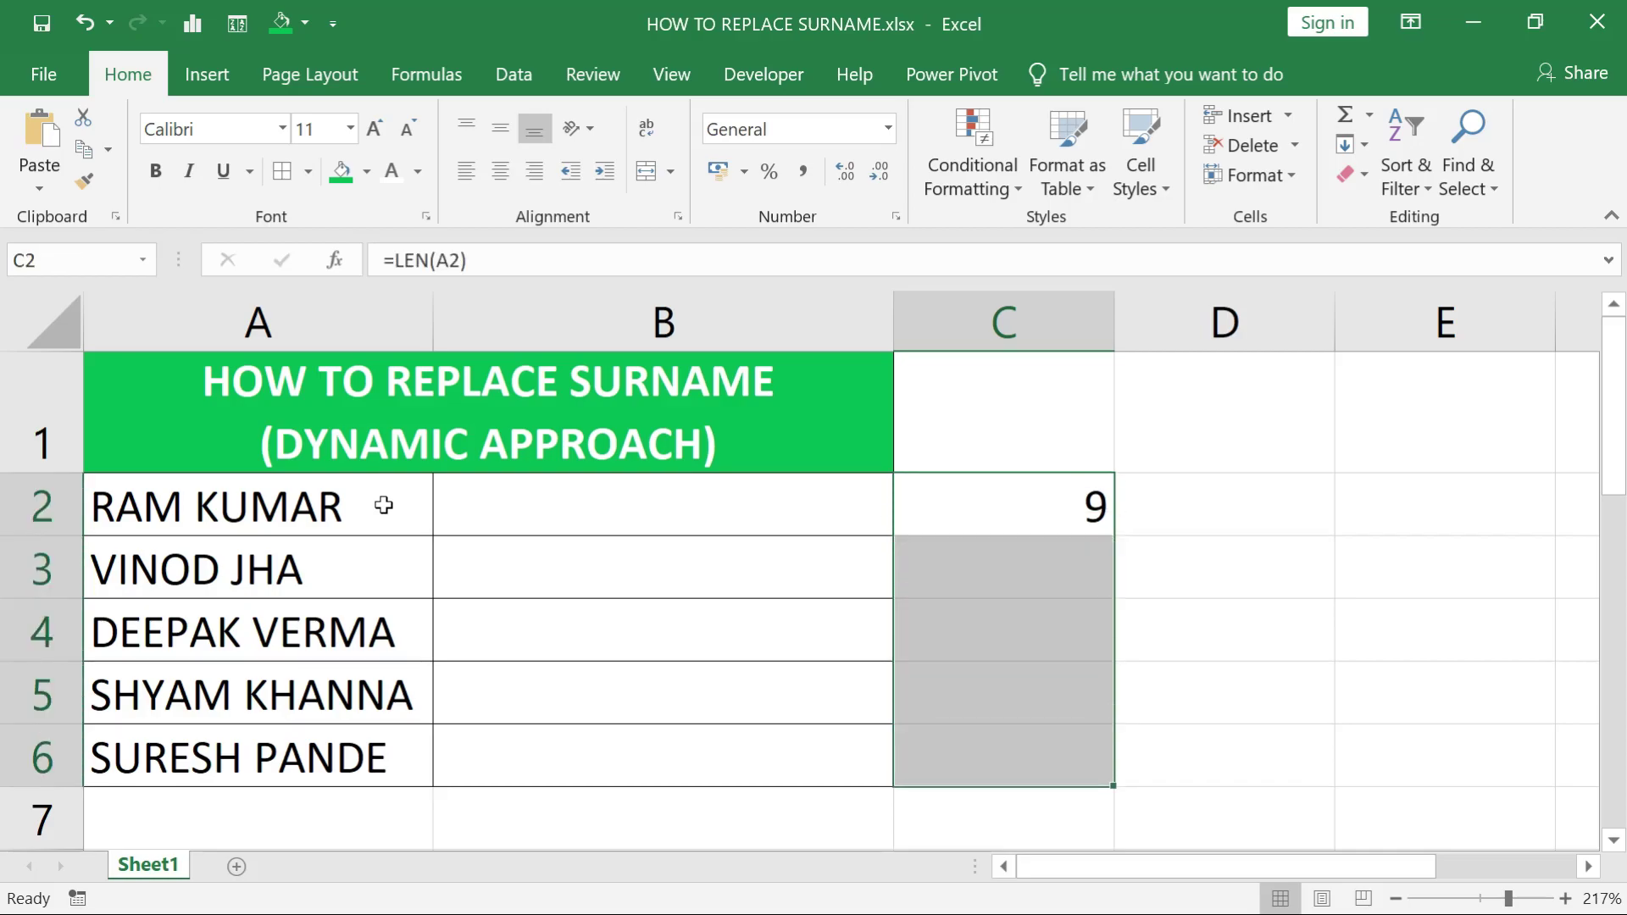
{"action": "key", "text": "ctrl+d"}
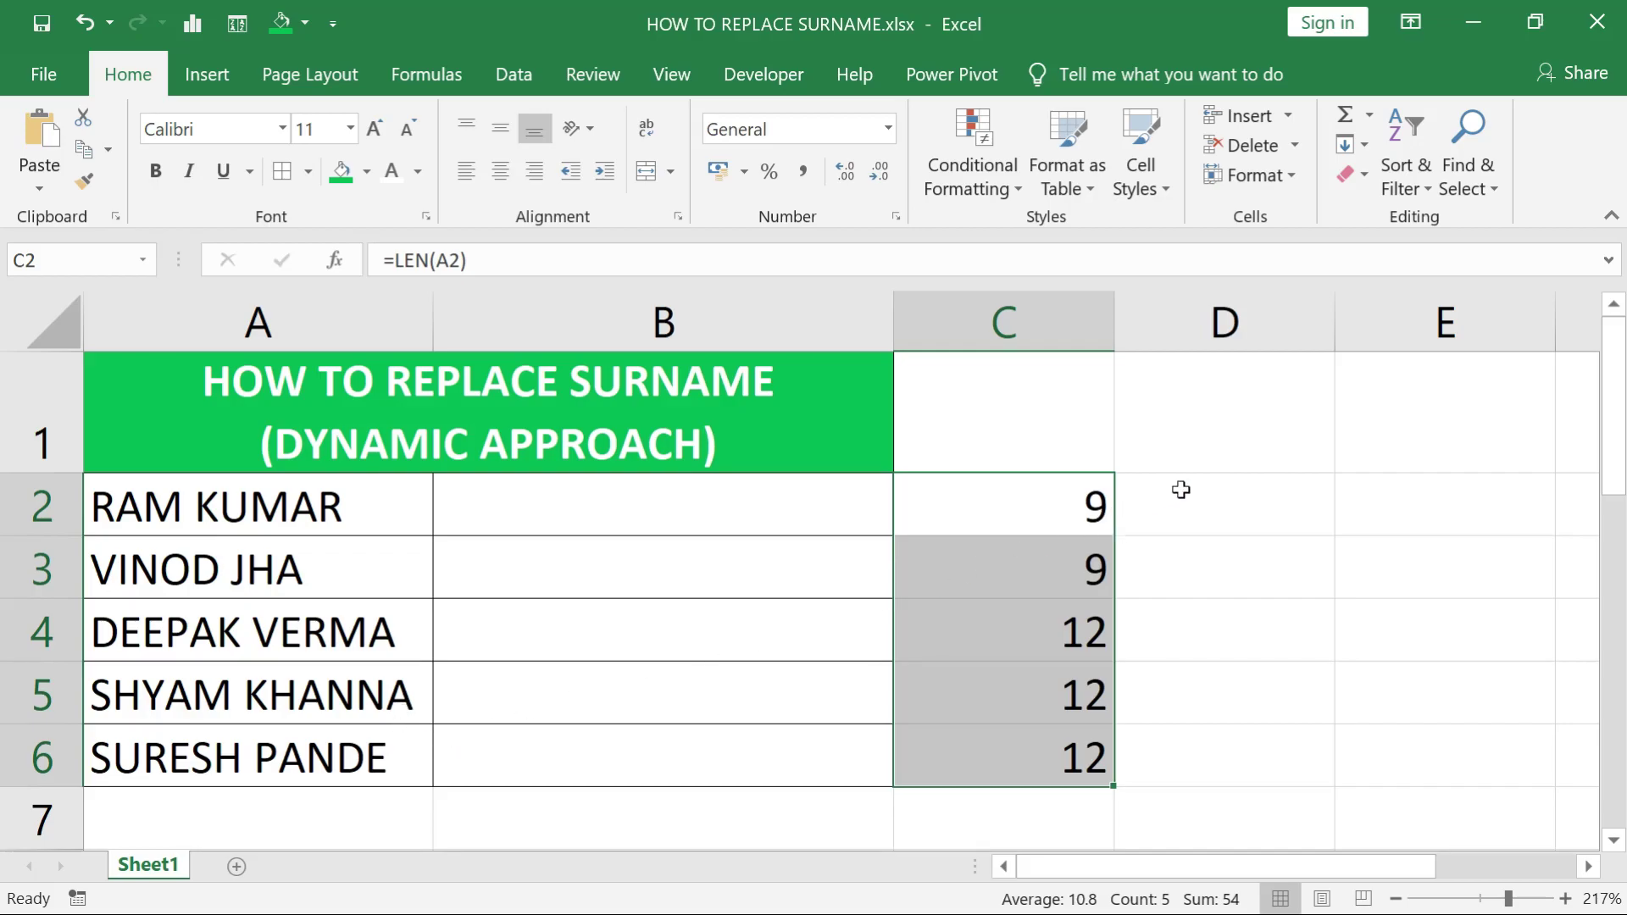
- Enter the heading LEN in C1 above the character counts
{"action": "left_click", "coordinate": [1071, 465]}
{"action": "type", "text": "LEN"}
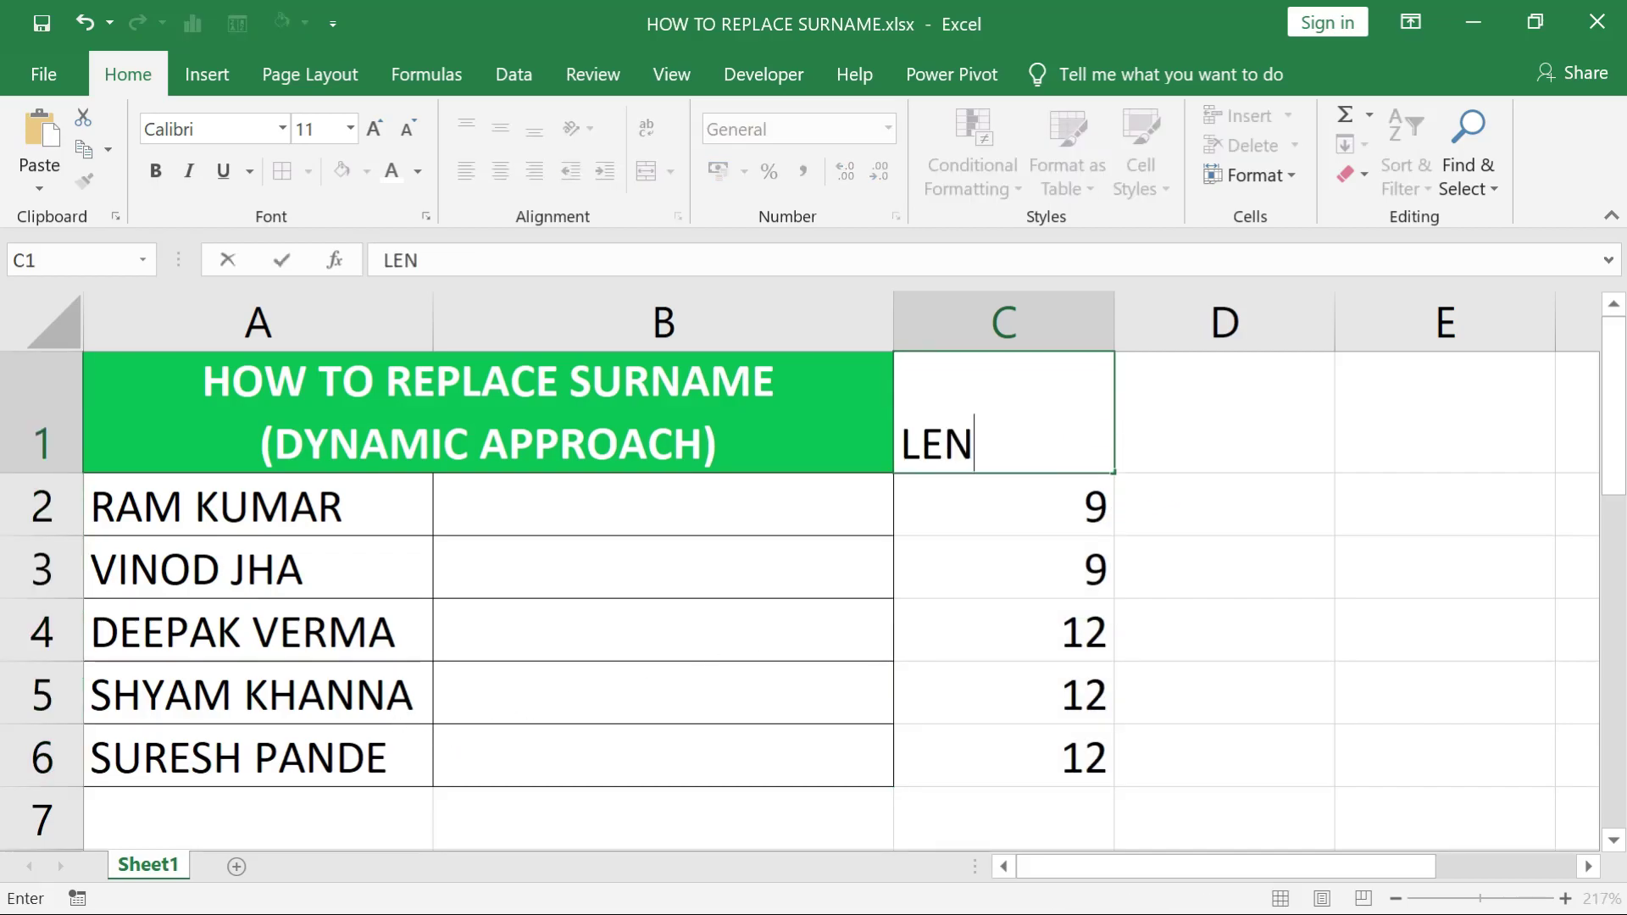
{"action": "key", "text": "Return"}
- Enter the formula =FIND(" ",A2) in D2 to locate the space in the first full name
{"action": "key", "text": "Right"}
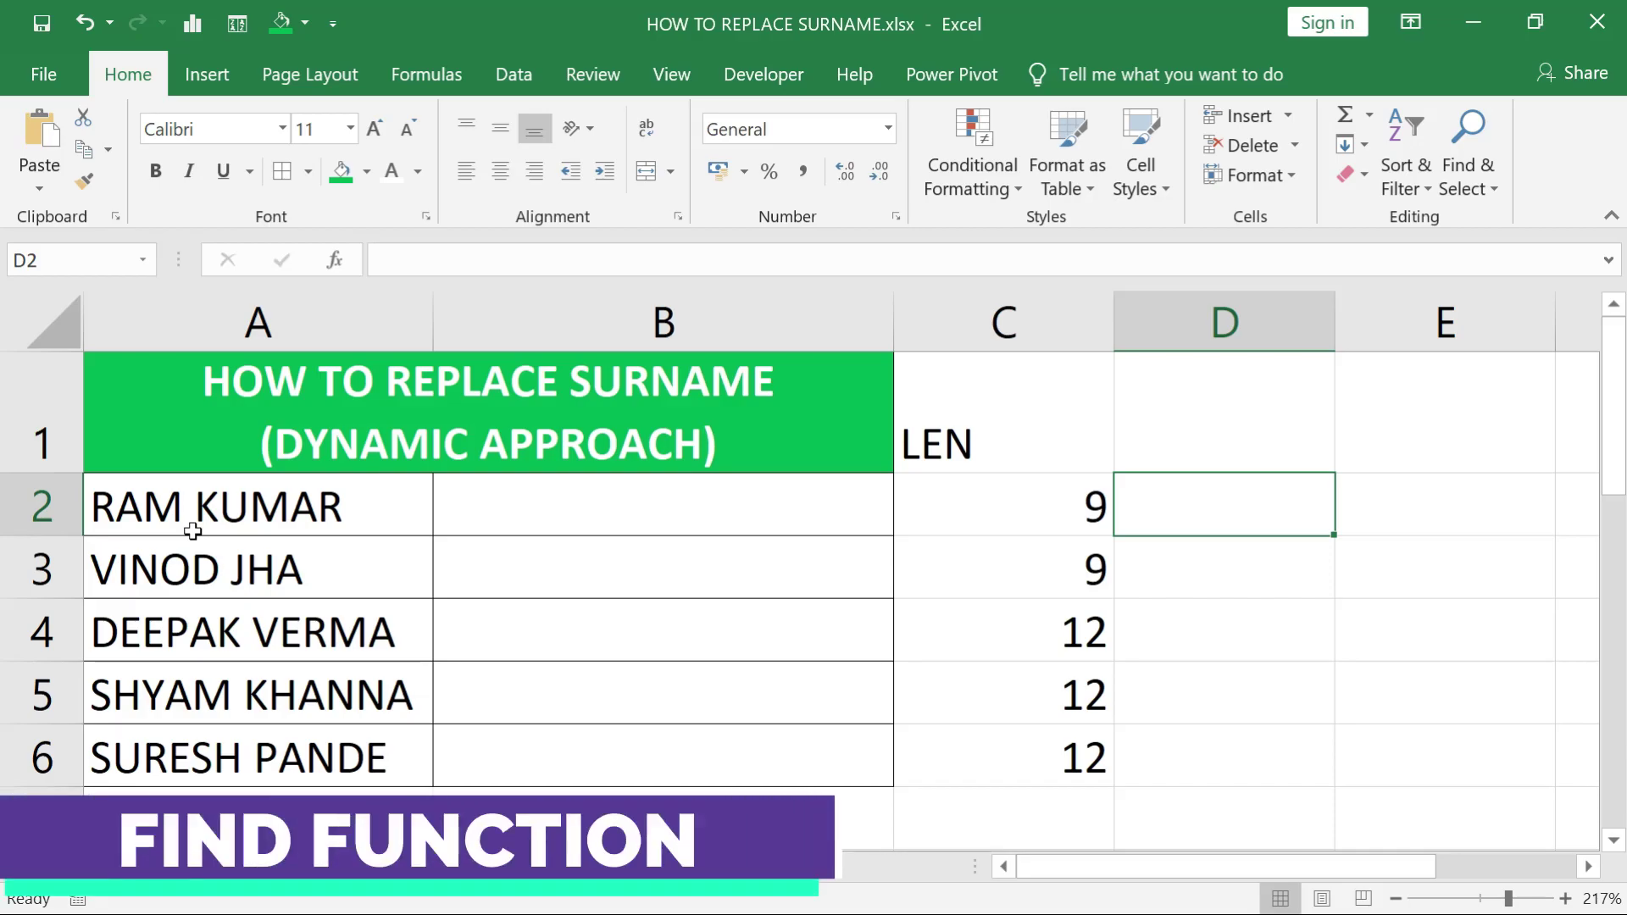
{"action": "type", "text": "=FIND("}
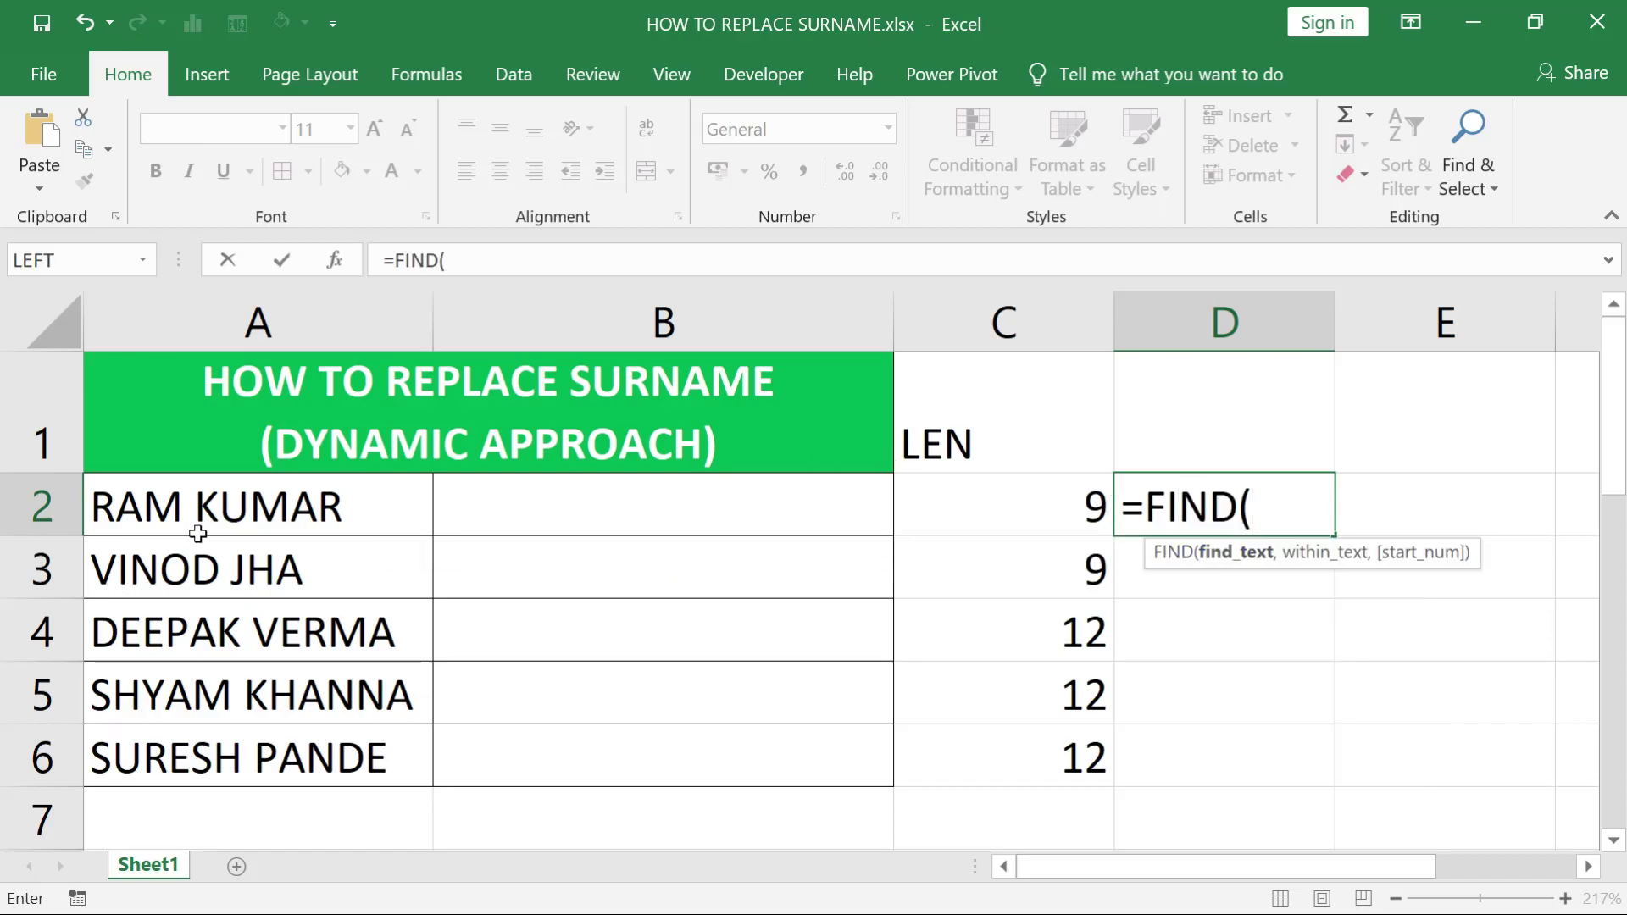
{"action": "type", "text": "\" "}
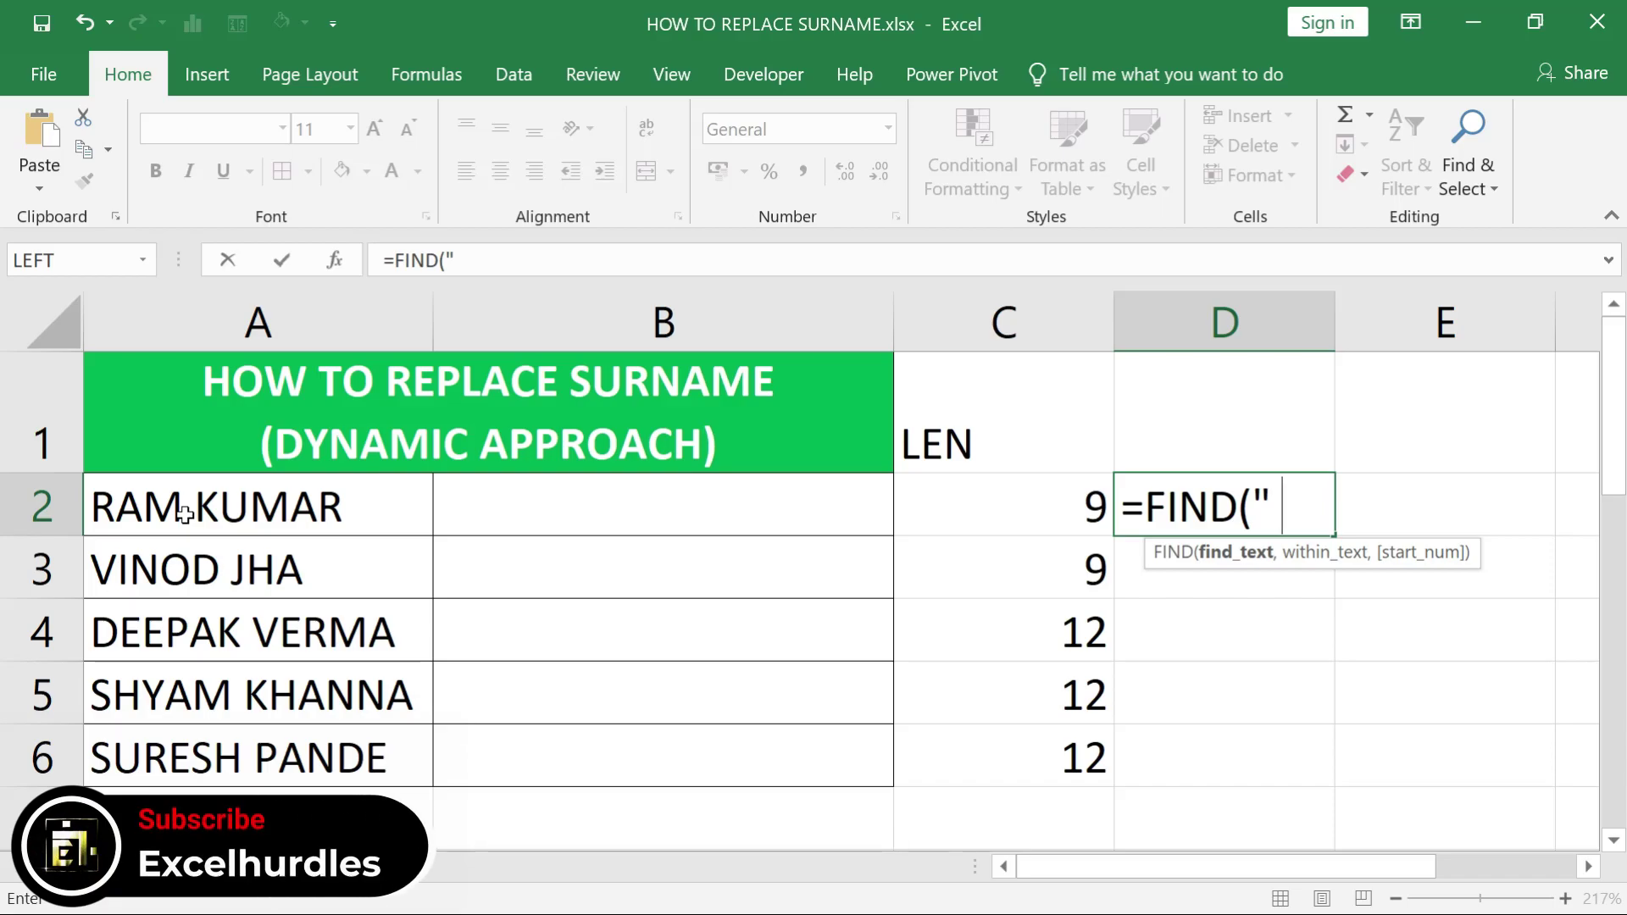
{"action": "type", "text": "\","}
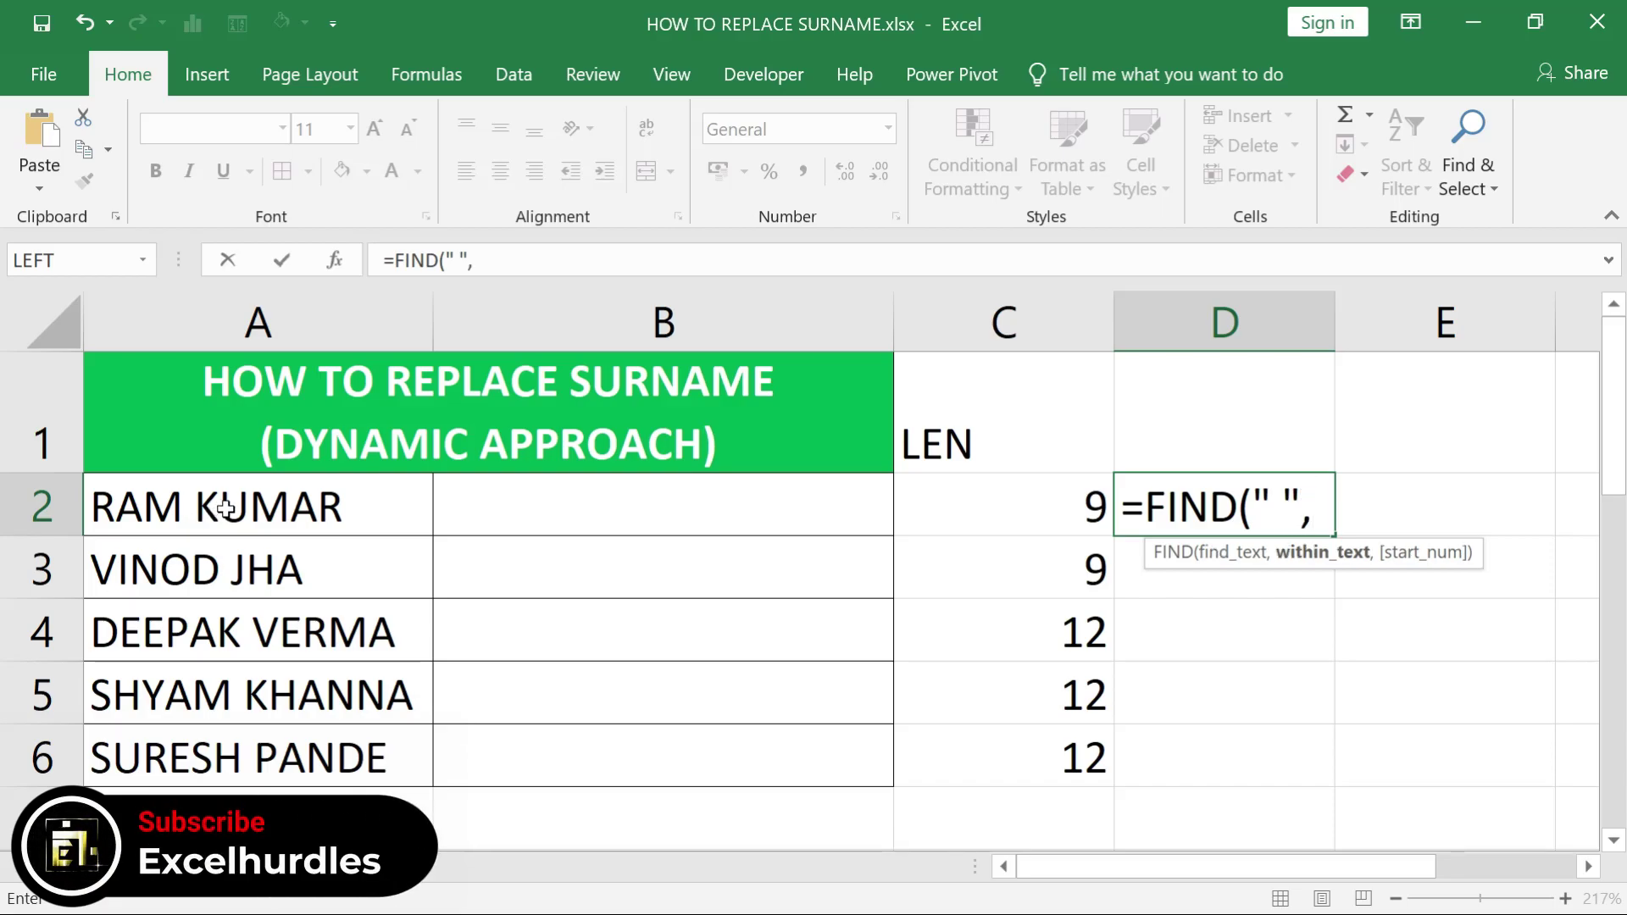
{"action": "left_click", "coordinate": [225, 509]}
{"action": "key", "text": "F2"}
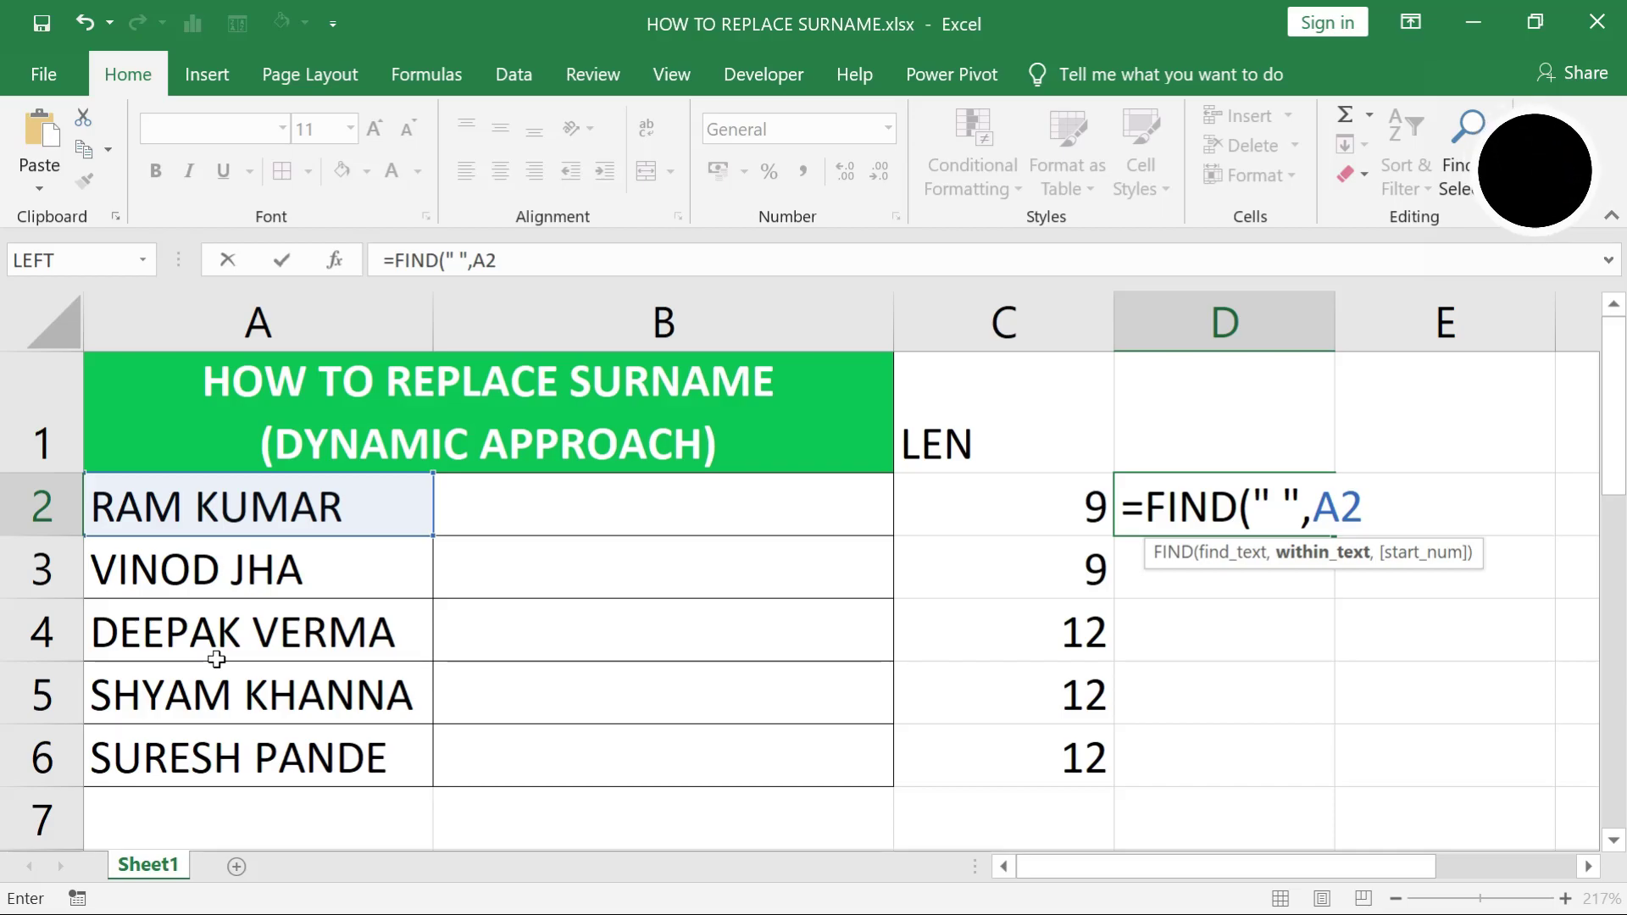
{"action": "type", "text": ")"}
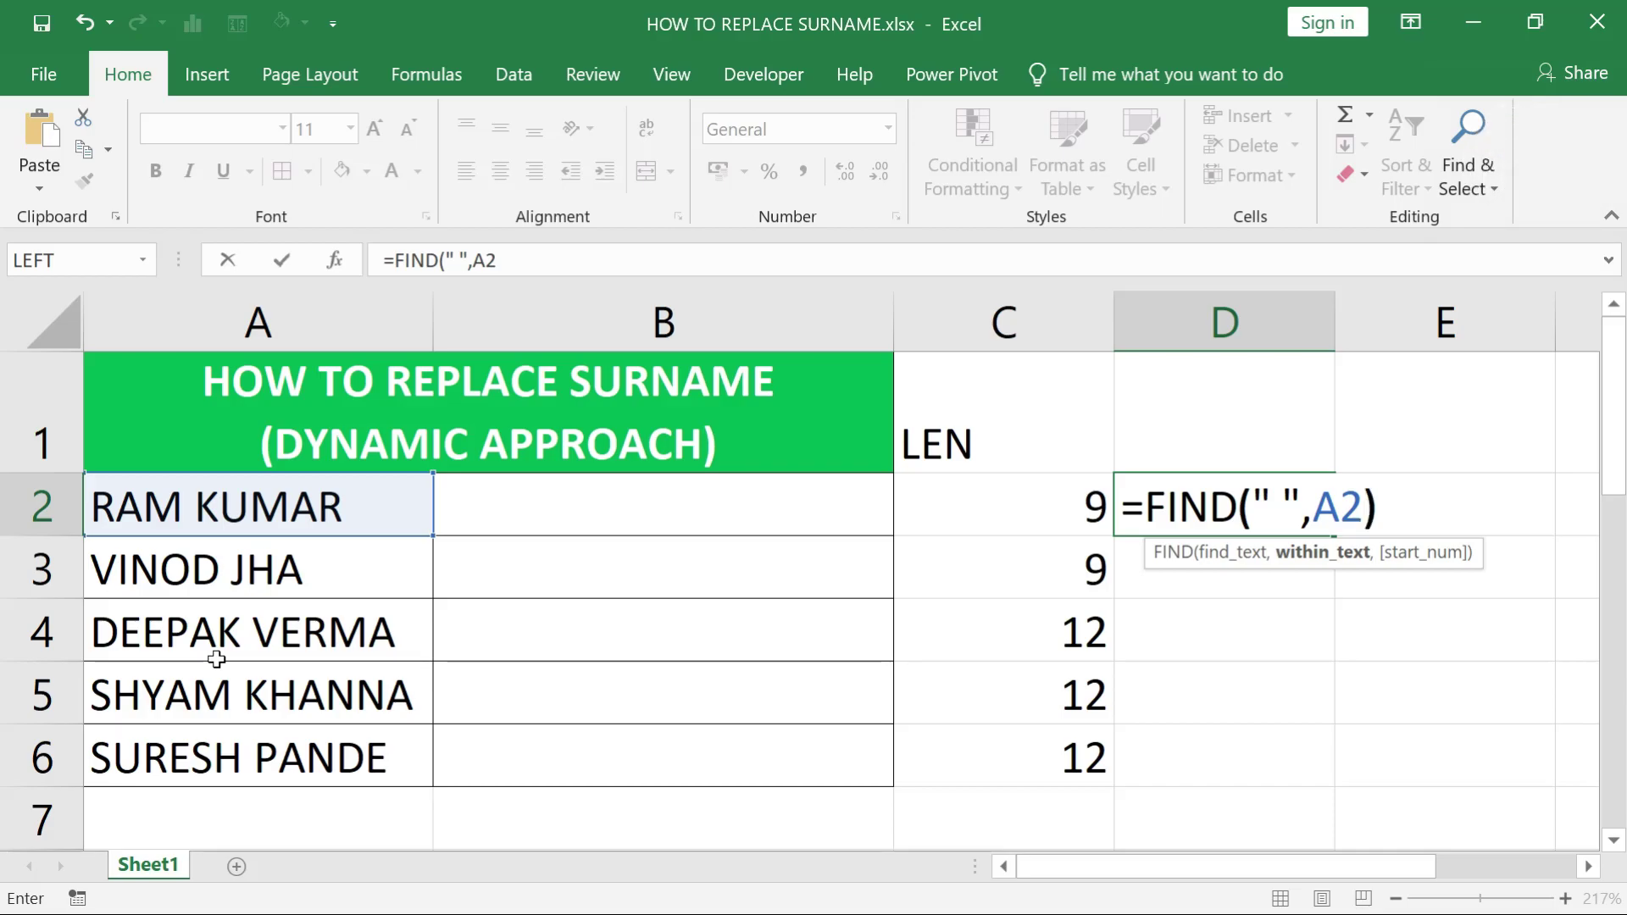
{"action": "key", "text": "Return"}
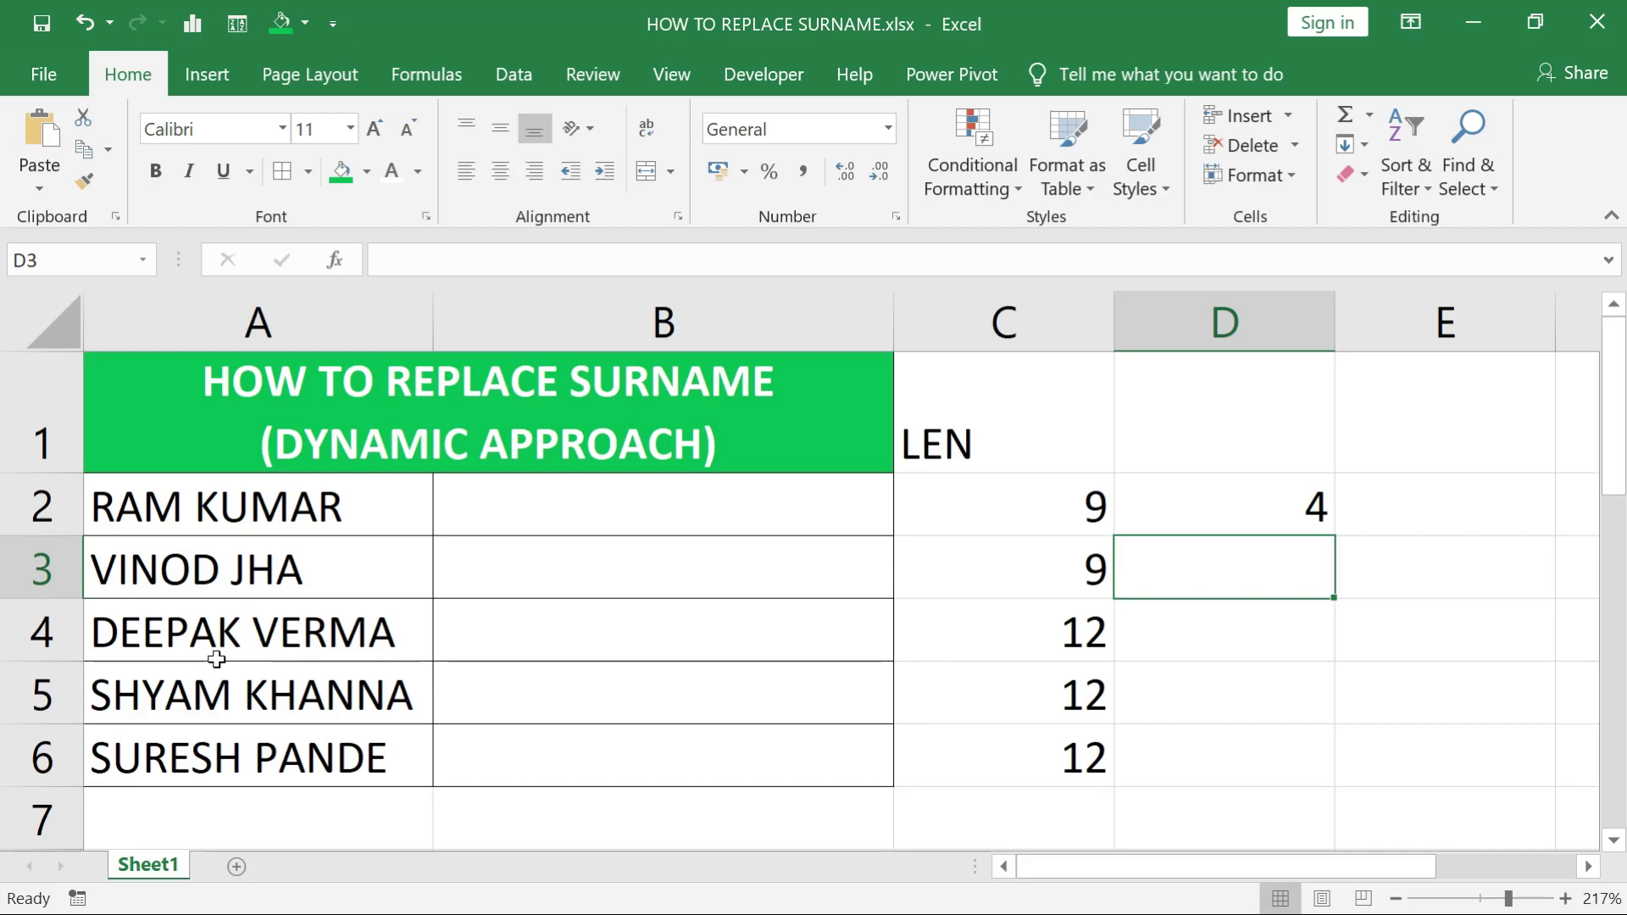
- Fill the FIND formula from D2 down through D6
{"action": "key", "text": "Up"}
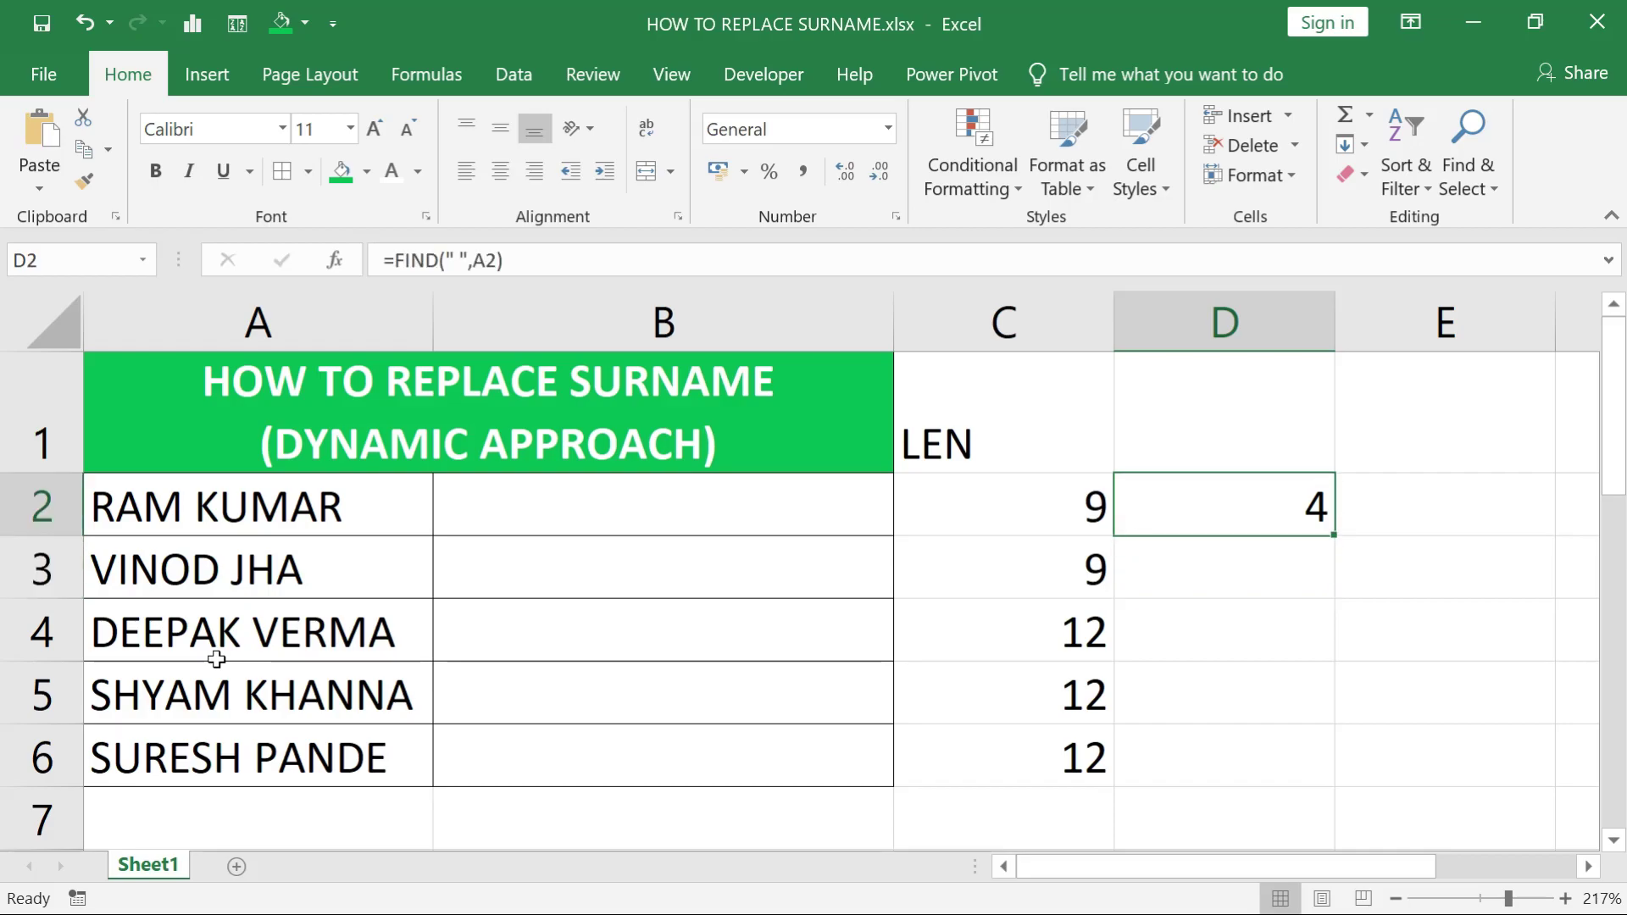
{"action": "key", "text": "shift+Down"}
{"action": "key", "text": "shift+Down"}
{"action": "key", "text": "shift+Down"}
{"action": "key", "text": "shift+Down"}
{"action": "key", "text": "ctrl+d"}
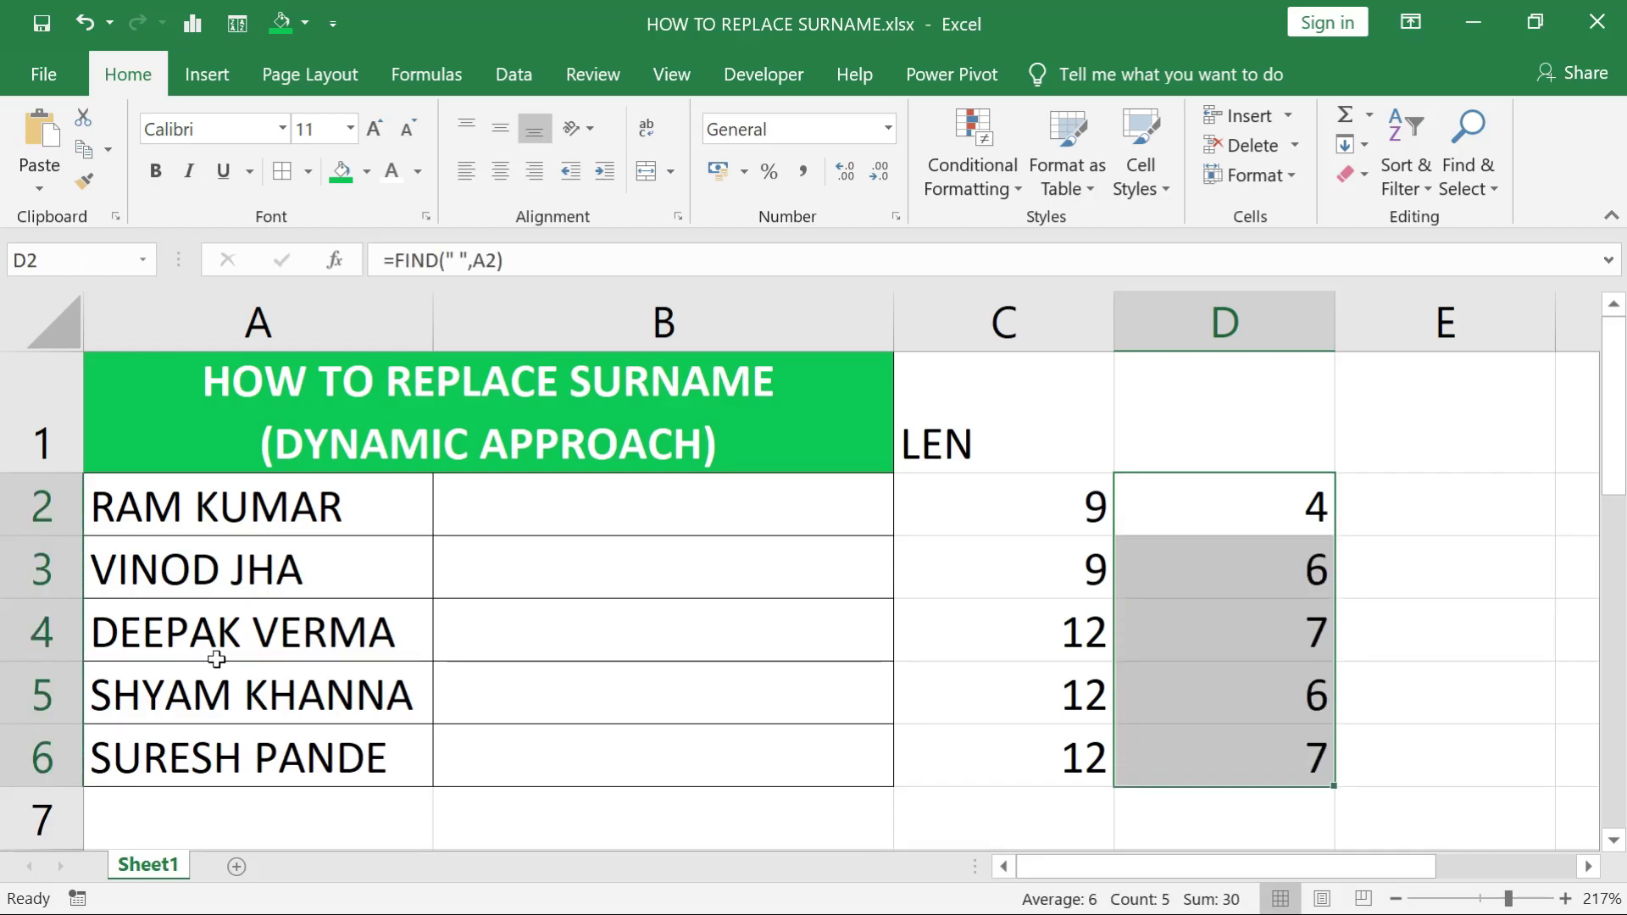
- Enter the heading FIND in D1 above the space positions
{"action": "left_click", "coordinate": [1167, 434]}
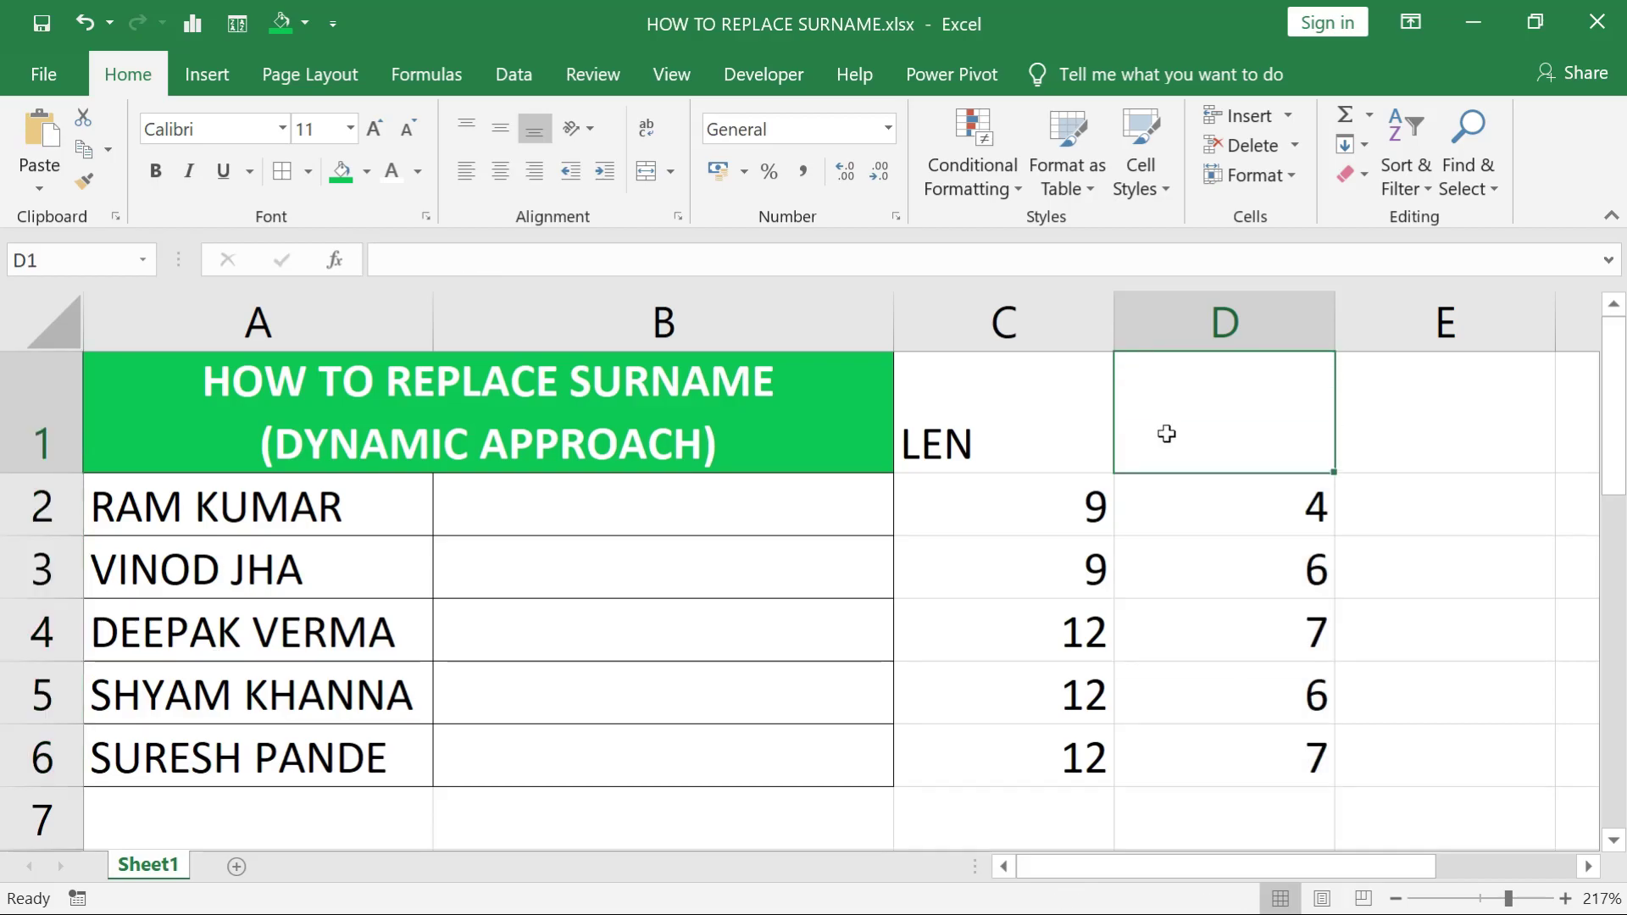
{"action": "type", "text": "FIND"}
{"action": "key", "text": "Return"}
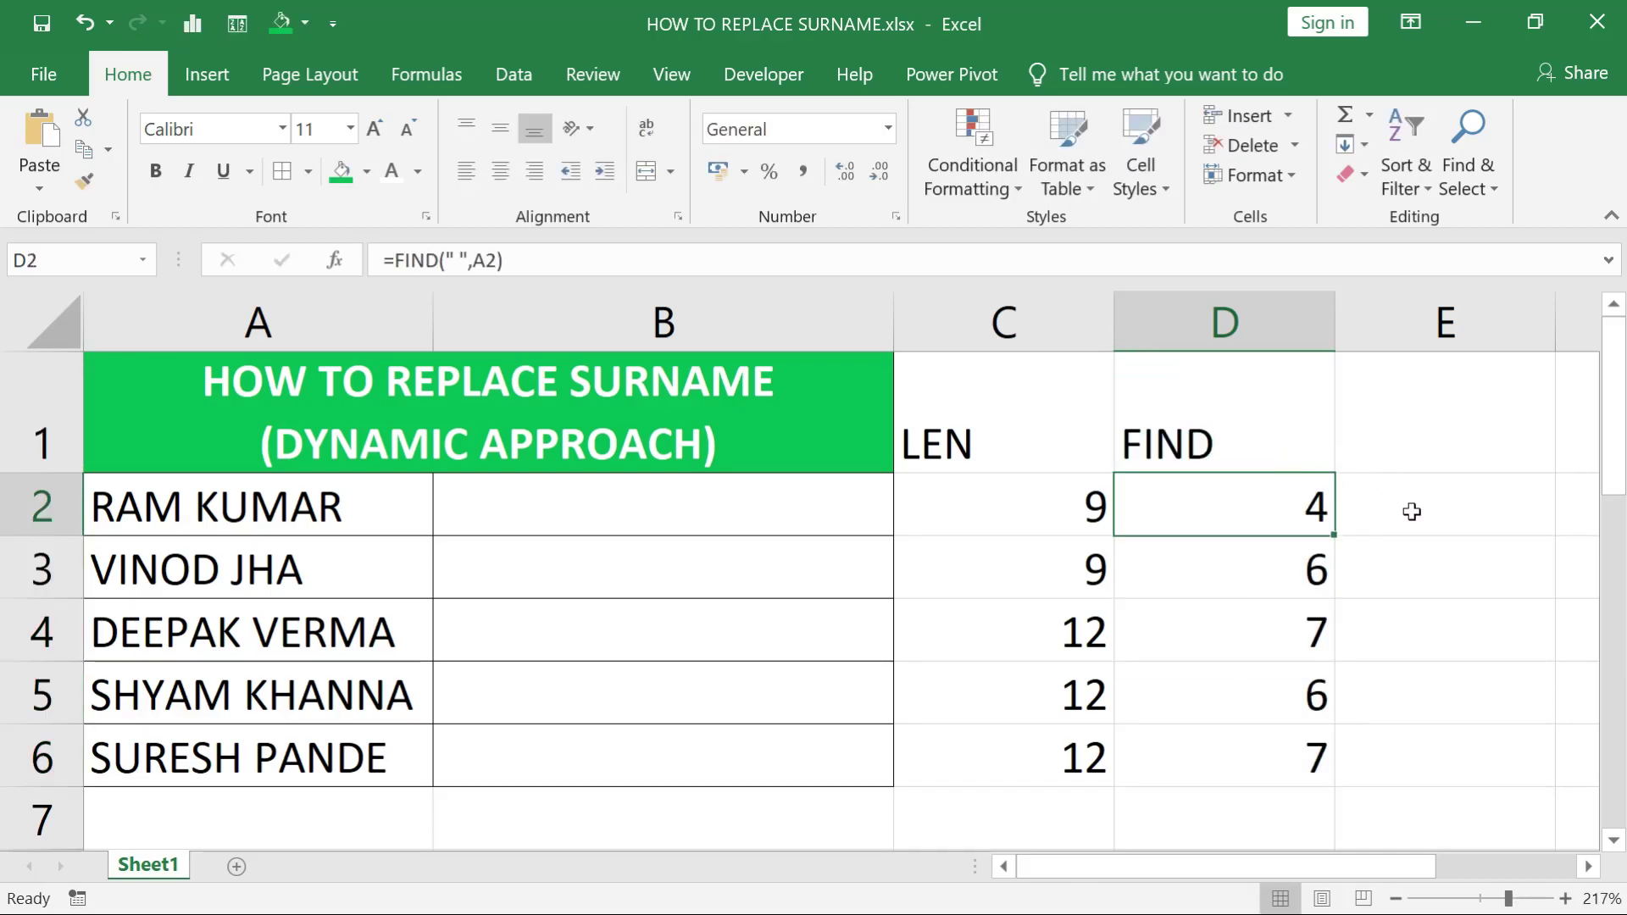
- Enter the formula =C2-D2 in E2 to calculate the surname's length
{"action": "left_click", "coordinate": [1412, 512]}
{"action": "type", "text": "="}
{"action": "left_click", "coordinate": [1089, 522]}
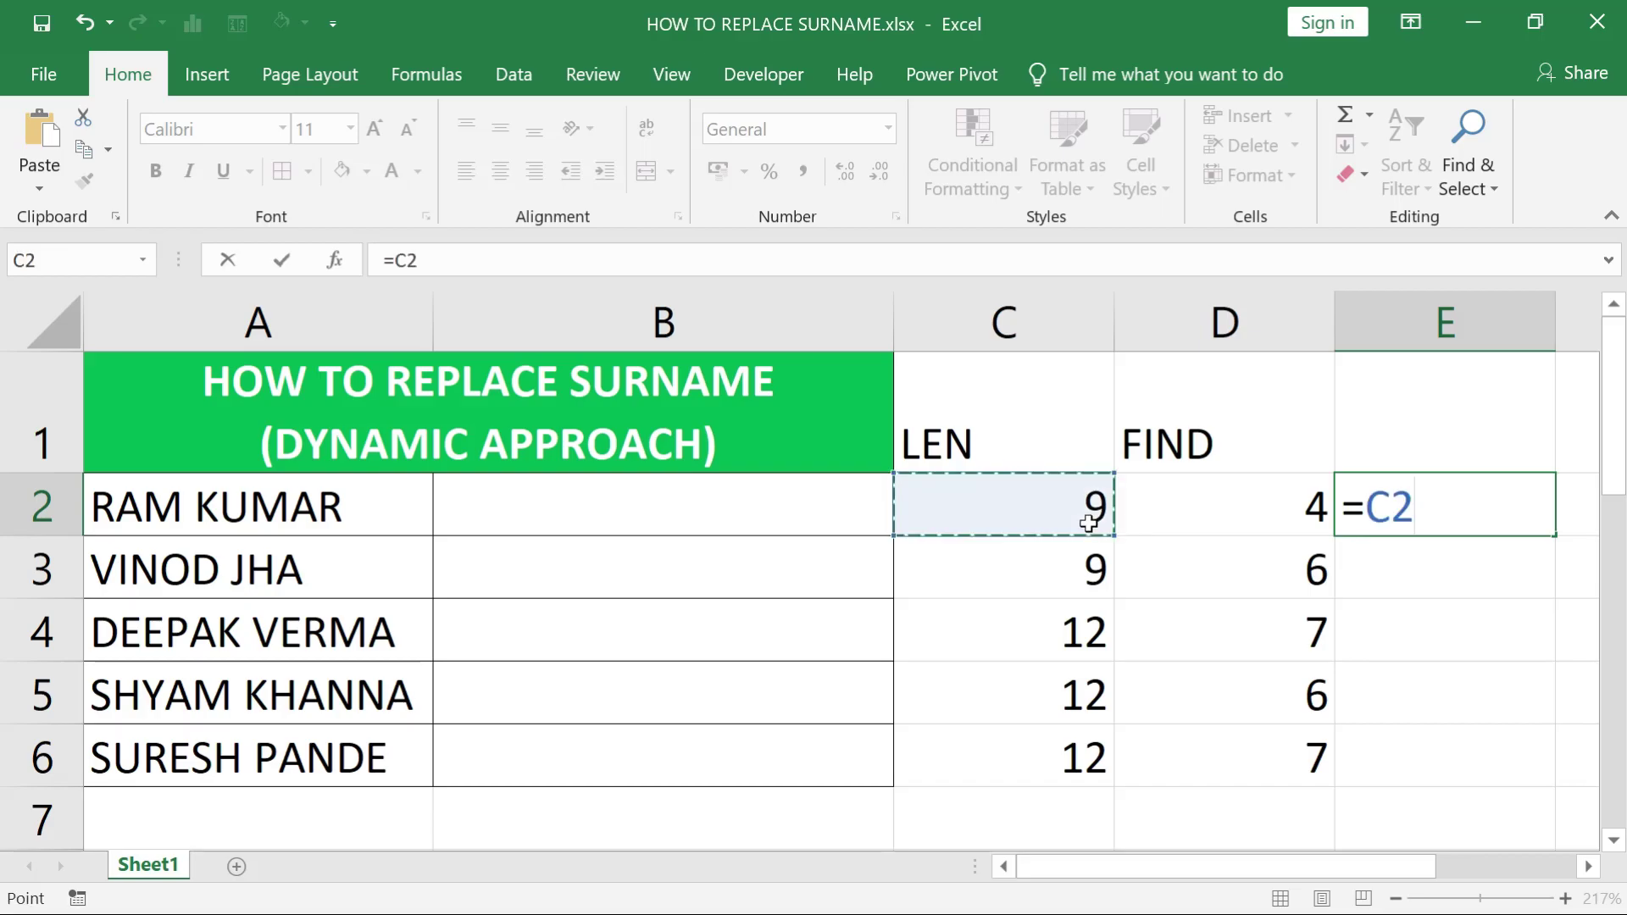
{"action": "type", "text": "-"}
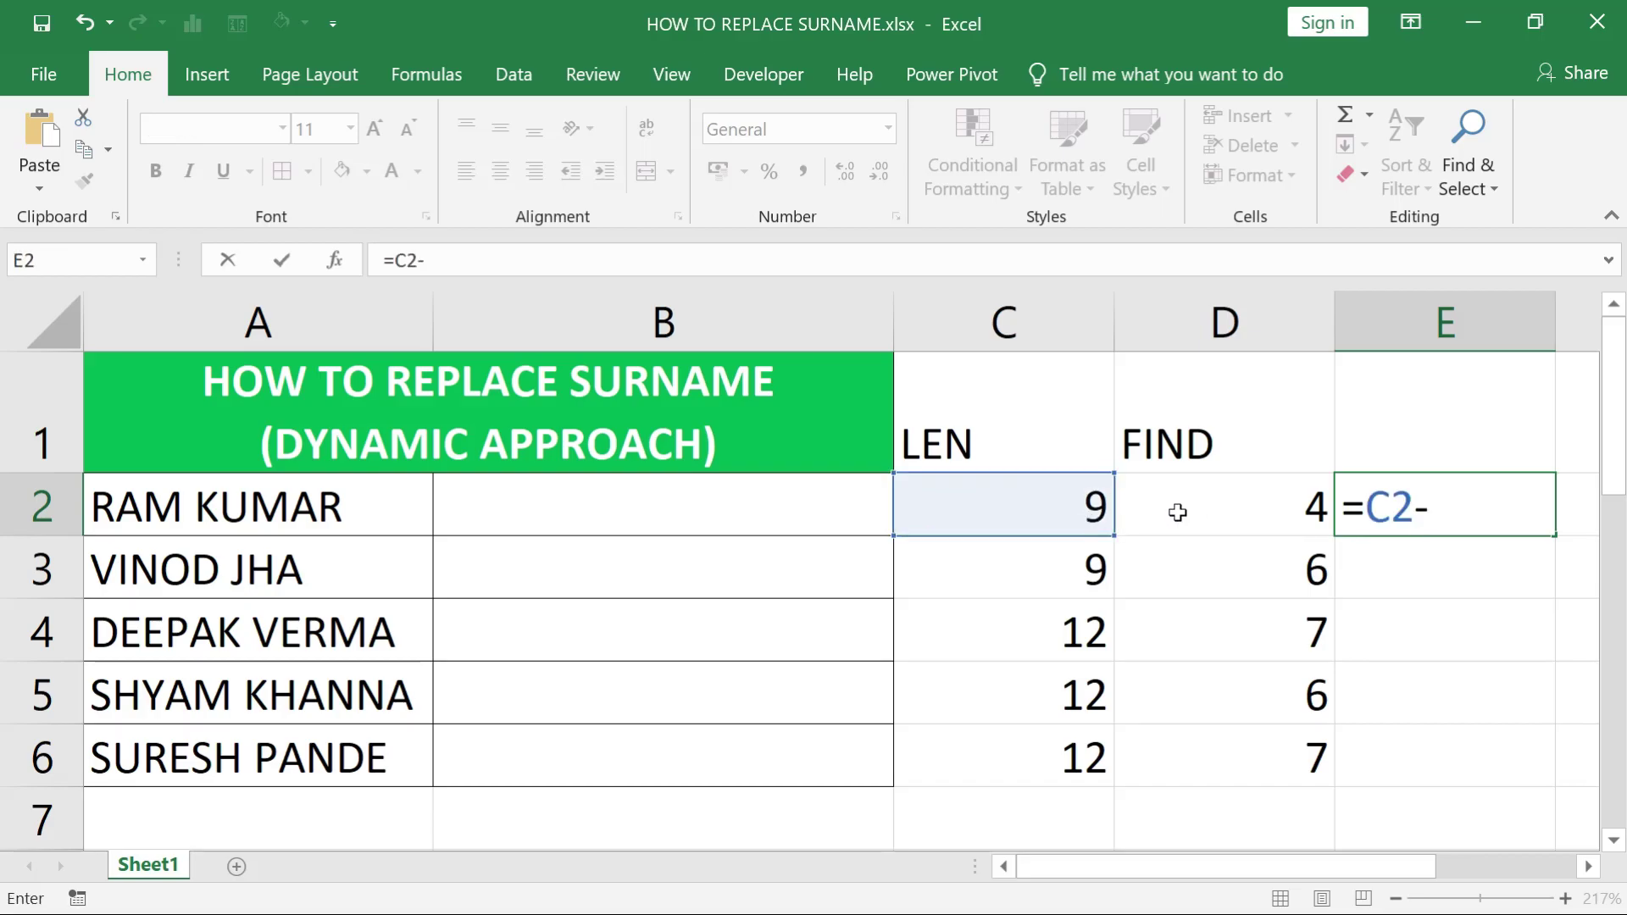
{"action": "left_click", "coordinate": [1177, 512]}
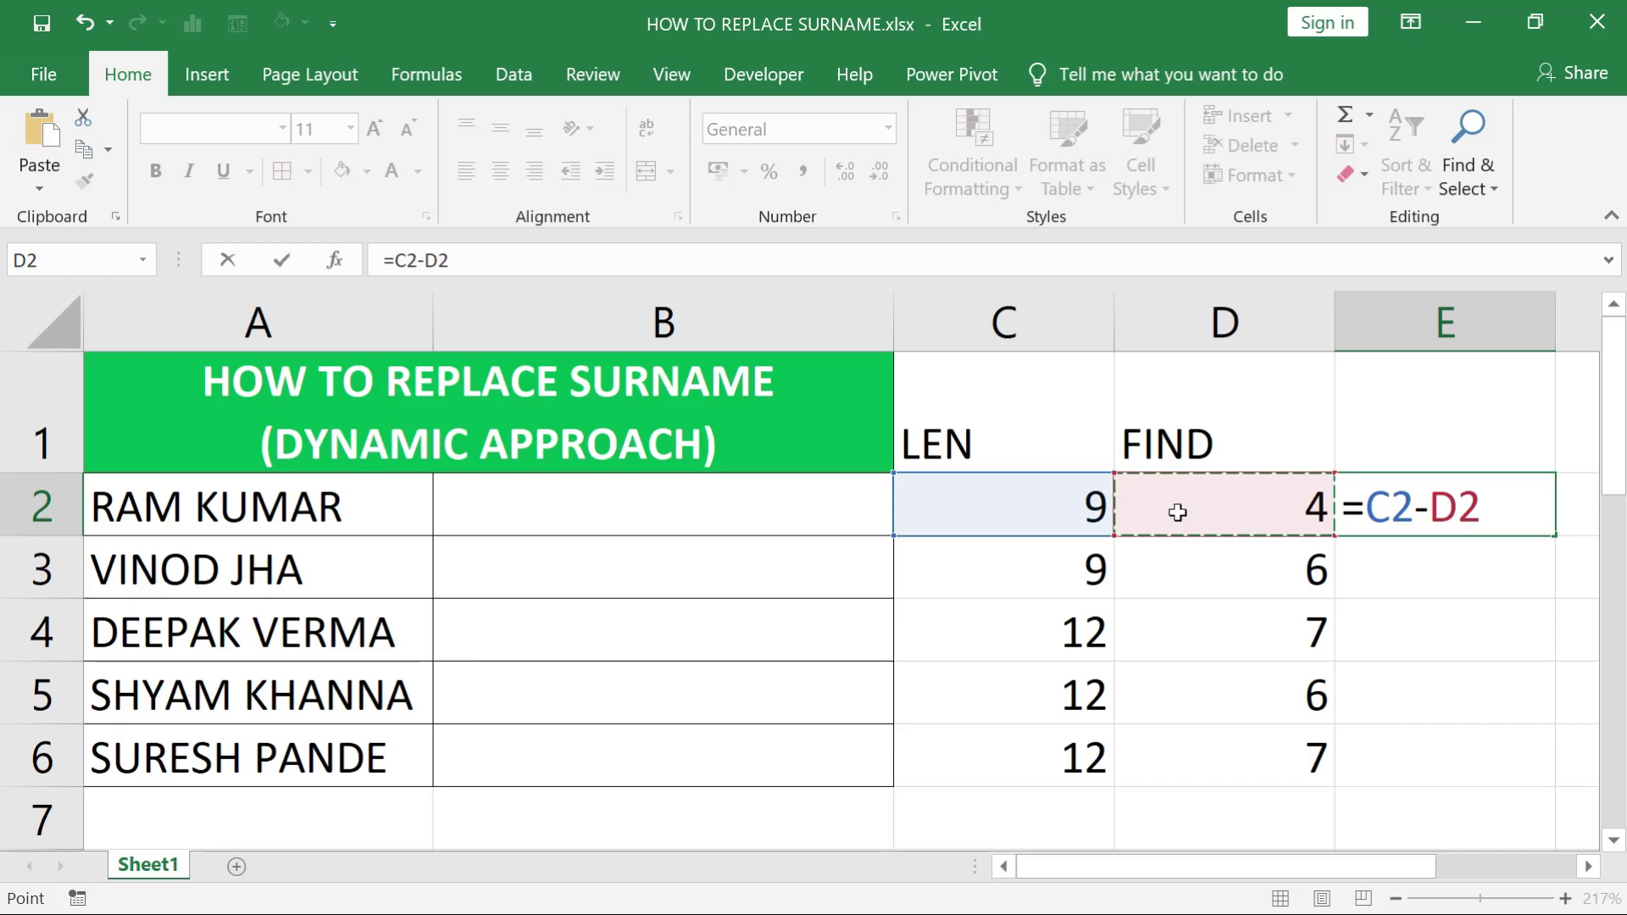
{"action": "key", "text": "Return"}
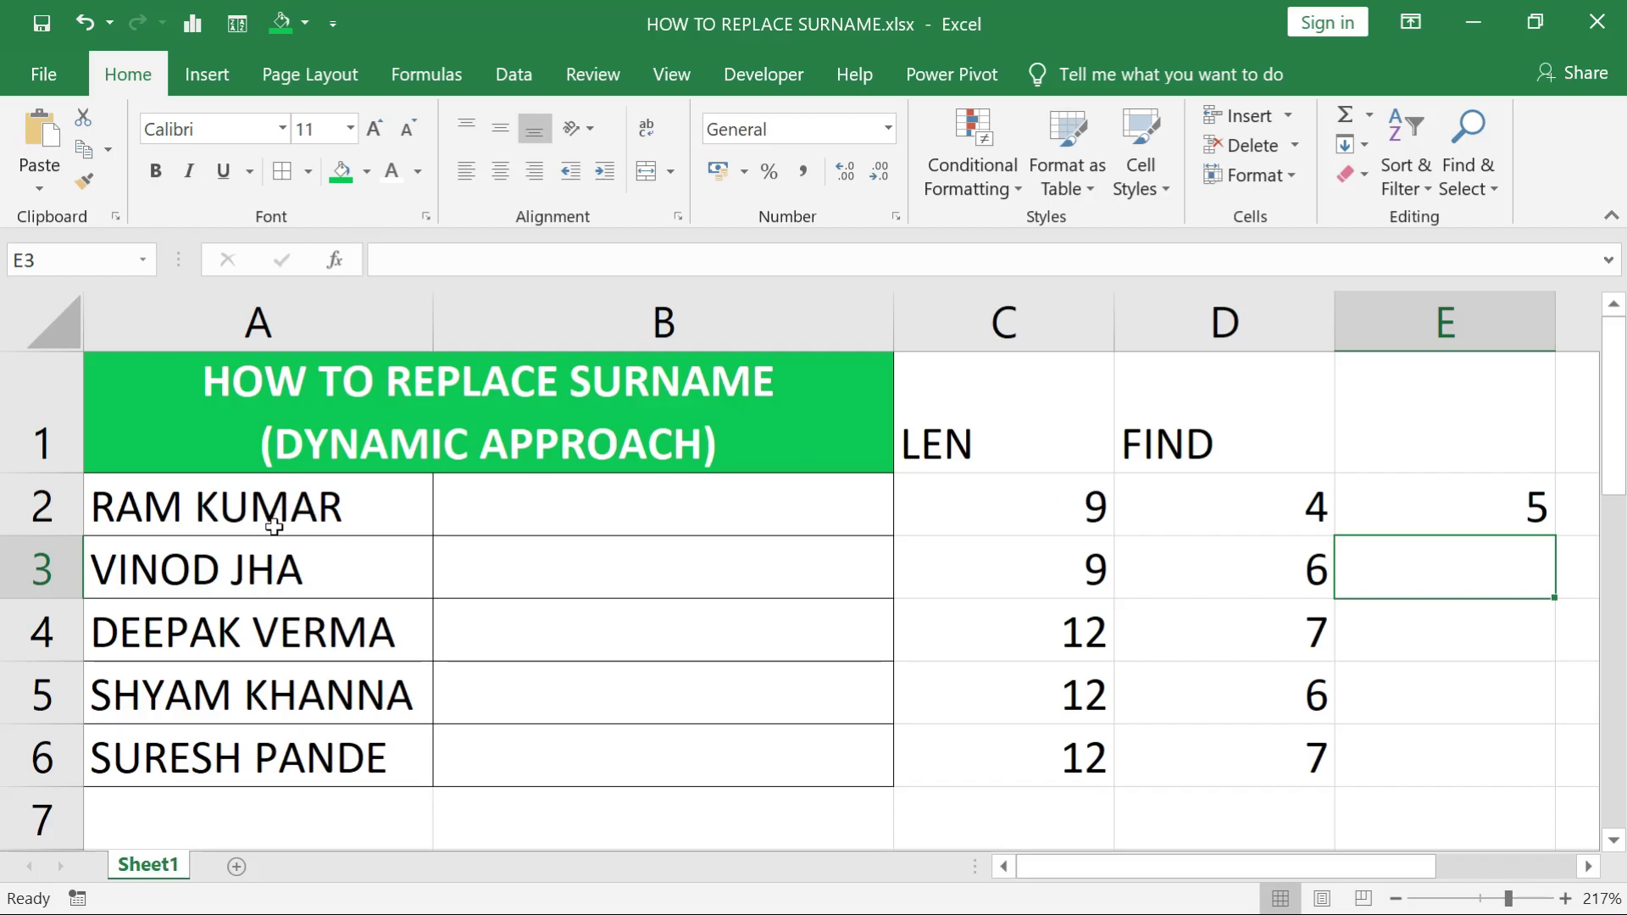
- Fill the =C2-D2 formula from E2 down through E6
{"action": "key", "text": "Up"}
{"action": "key", "text": "shift+Down"}
{"action": "key", "text": "shift+Down"}
{"action": "key", "text": "shift+Down"}
{"action": "key", "text": "shift+Down"}
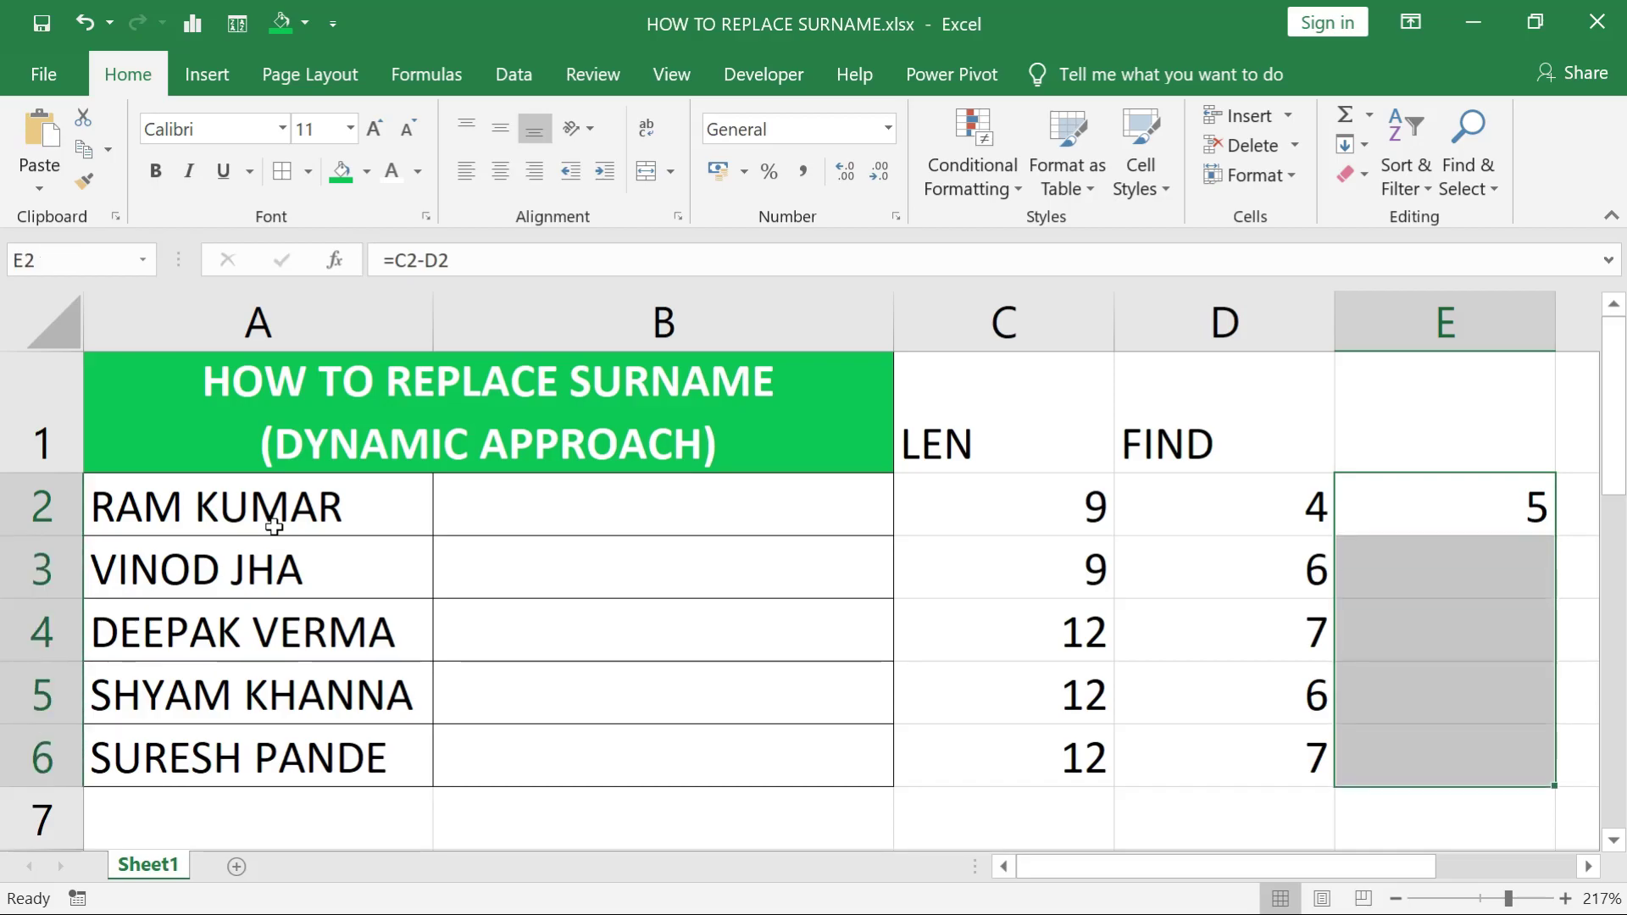
{"action": "key", "text": "ctrl+d"}
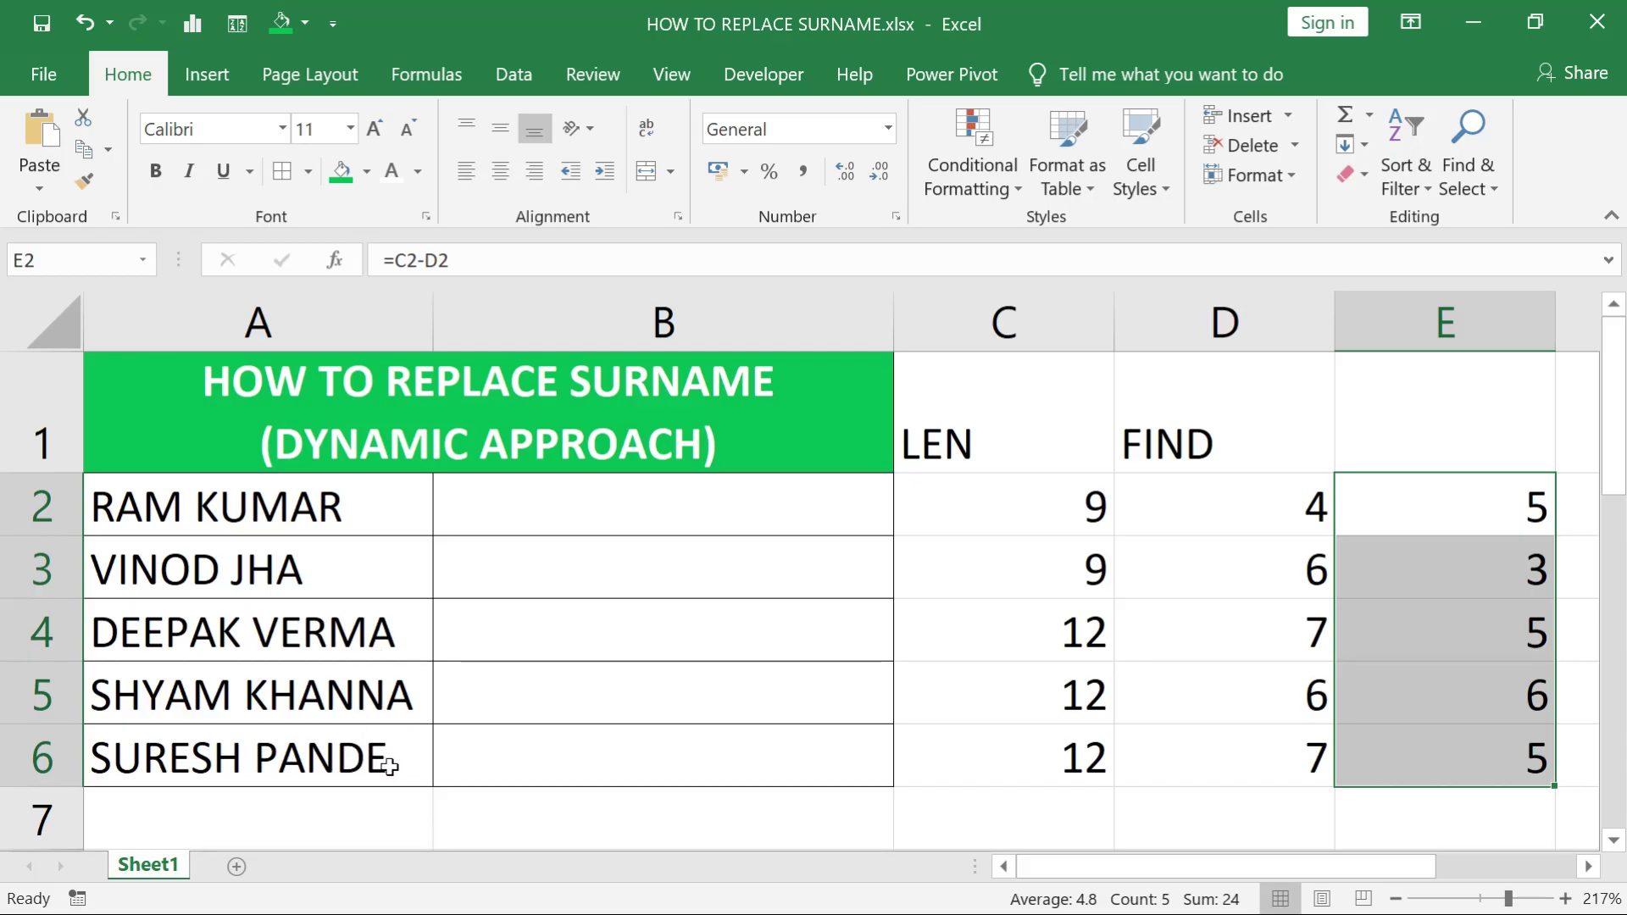
- Enter the heading LEN-FIND in E1 above the surname lengths
{"action": "left_click", "coordinate": [1431, 432]}
{"action": "type", "text": "LEN-FI"}
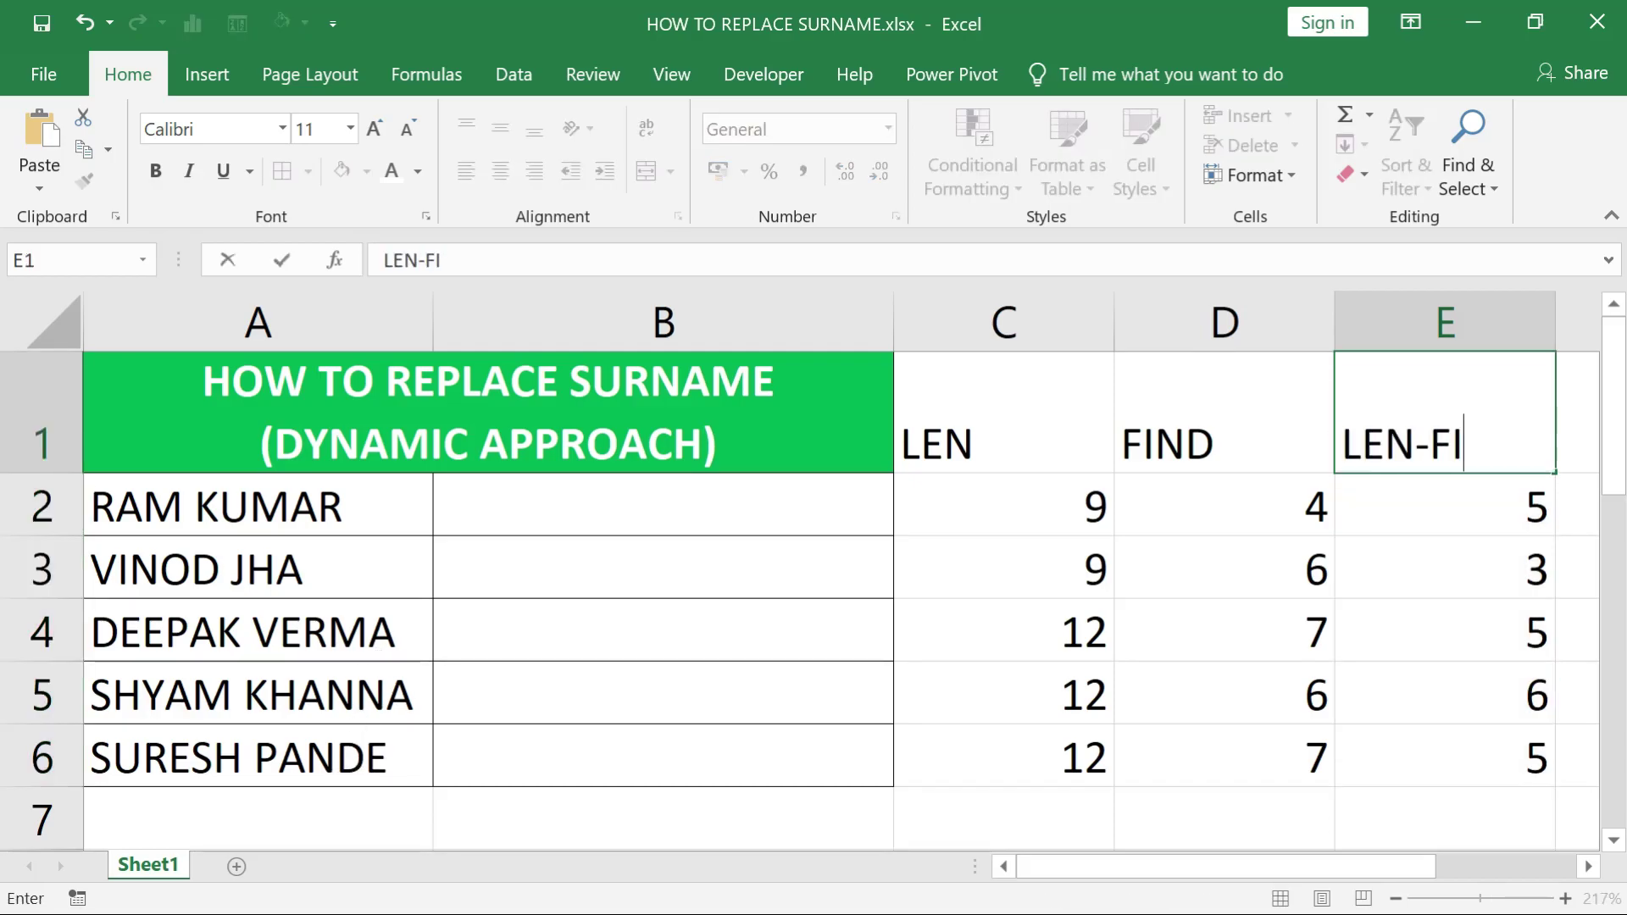
{"action": "type", "text": "ND"}
{"action": "key", "text": "Return"}
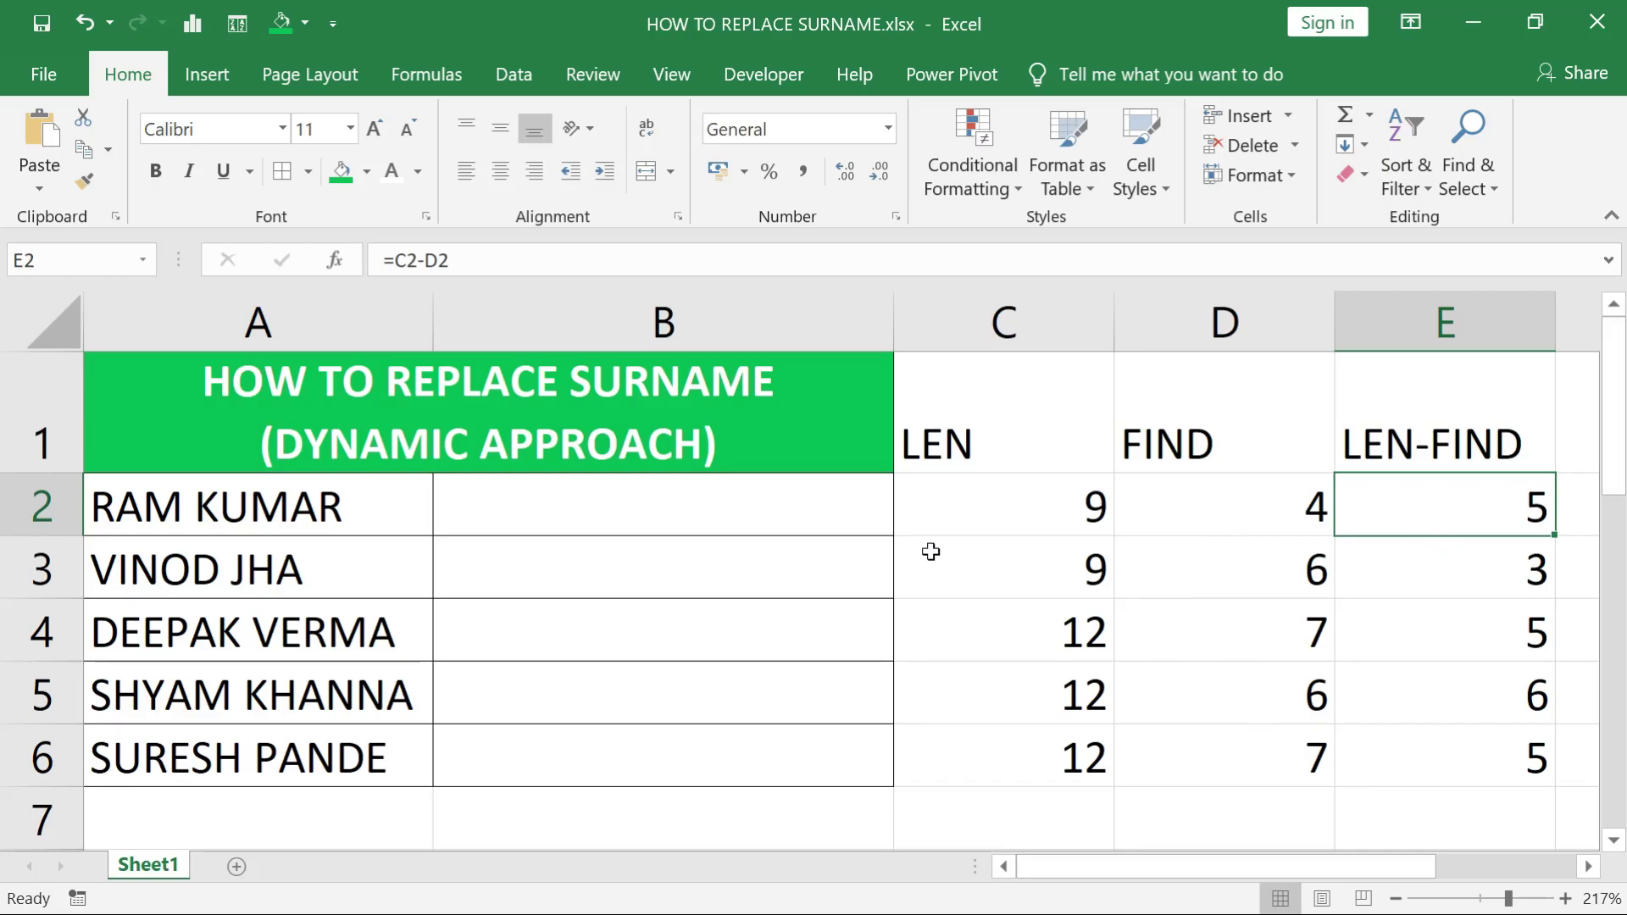
- Enter a REPLACE formula in B2 with A2 as old text, D2+1 as start, E2 as character count and the new surname as quoted replacement text
{"action": "left_click", "coordinate": [804, 500]}
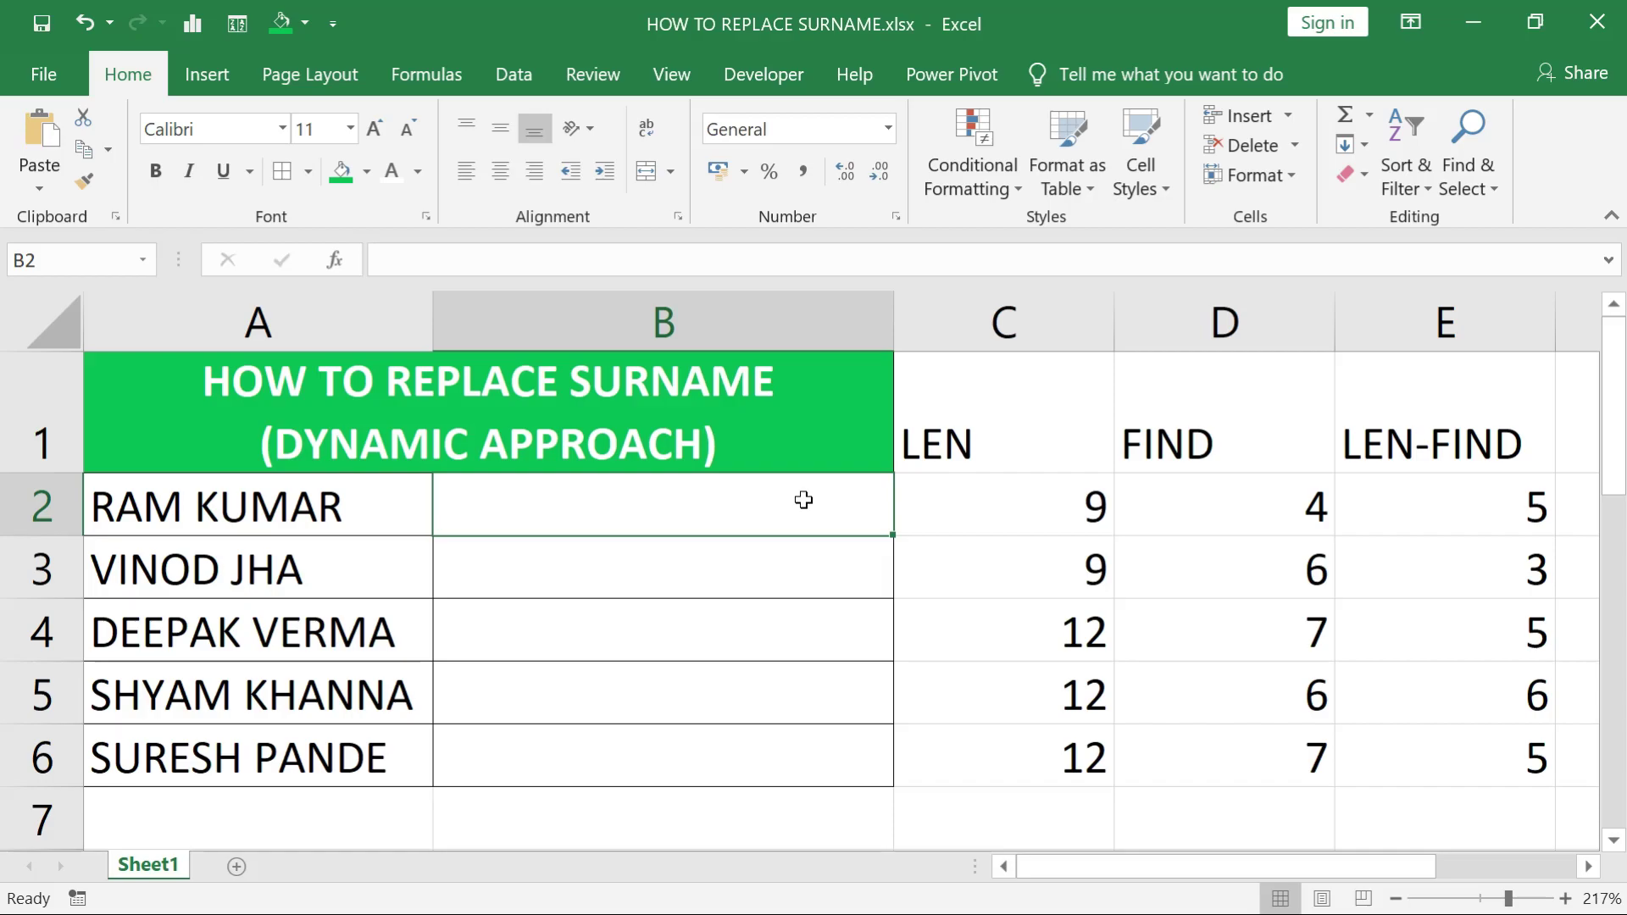
{"action": "type", "text": "=REPLACE("}
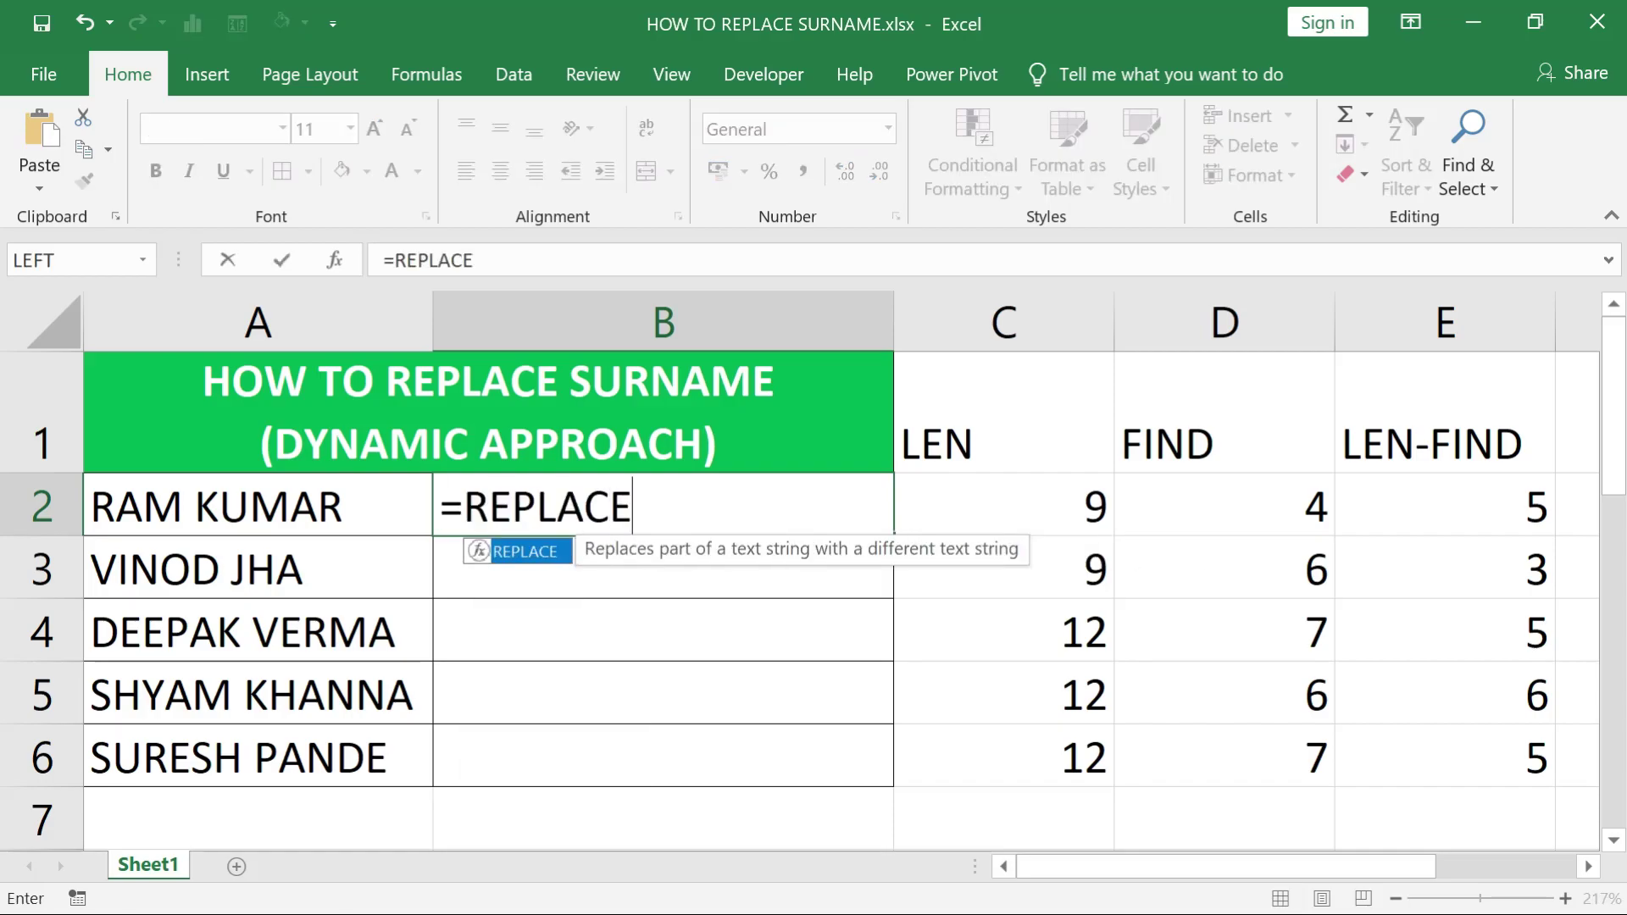
{"action": "left_click", "coordinate": [290, 495]}
{"action": "type", "text": ","}
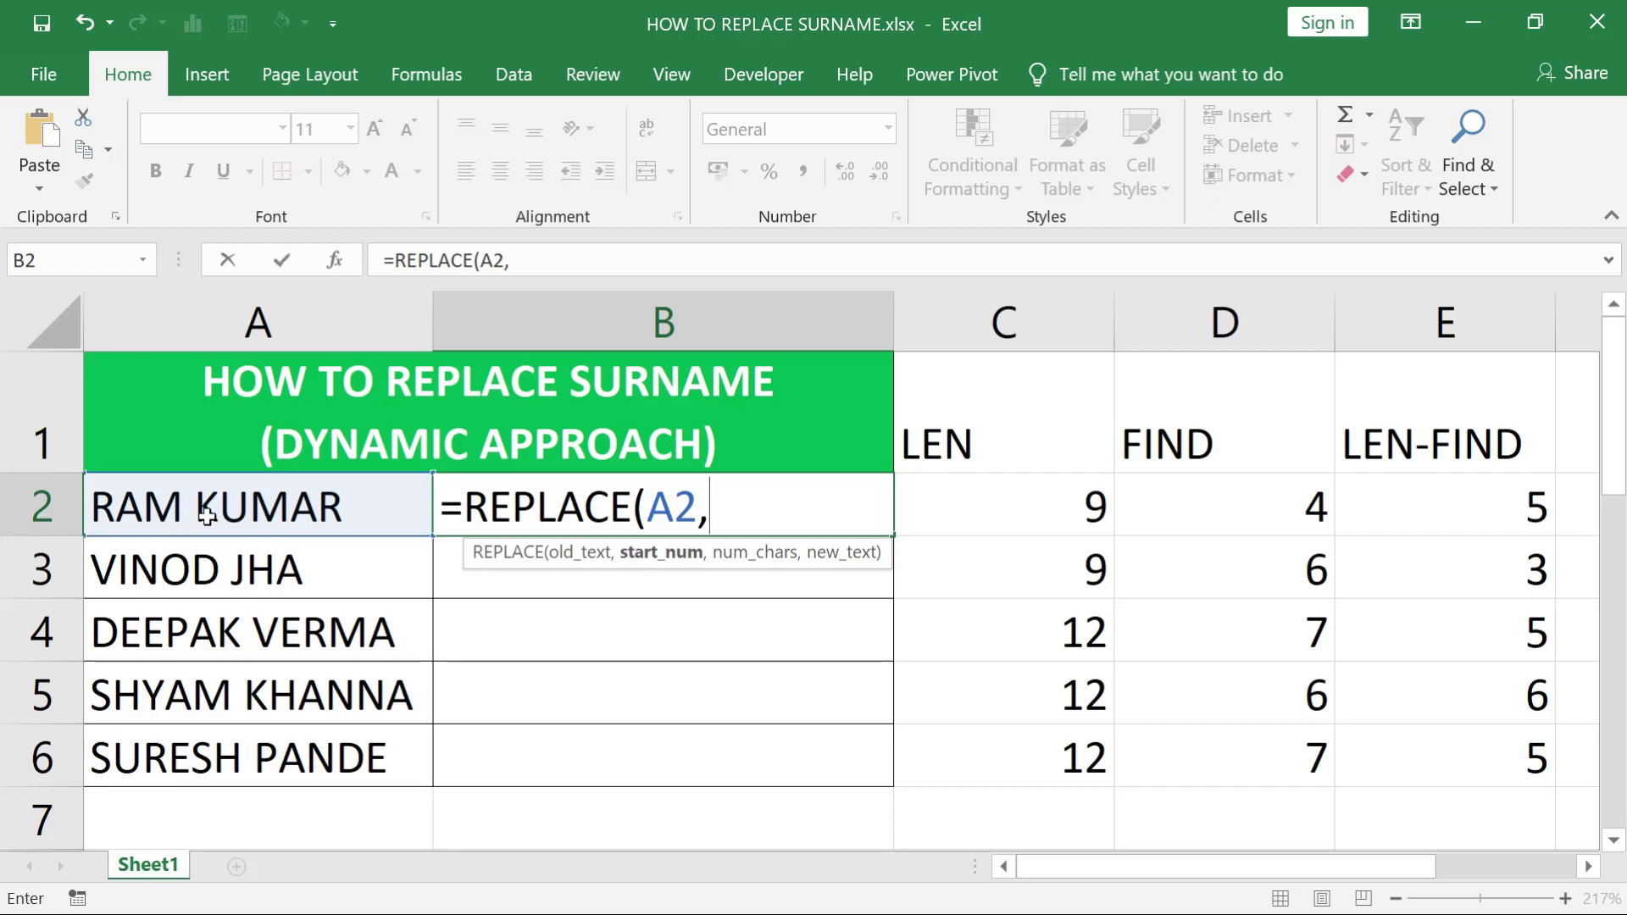
{"action": "left_click", "coordinate": [1177, 510]}
{"action": "type", "text": "+1"}
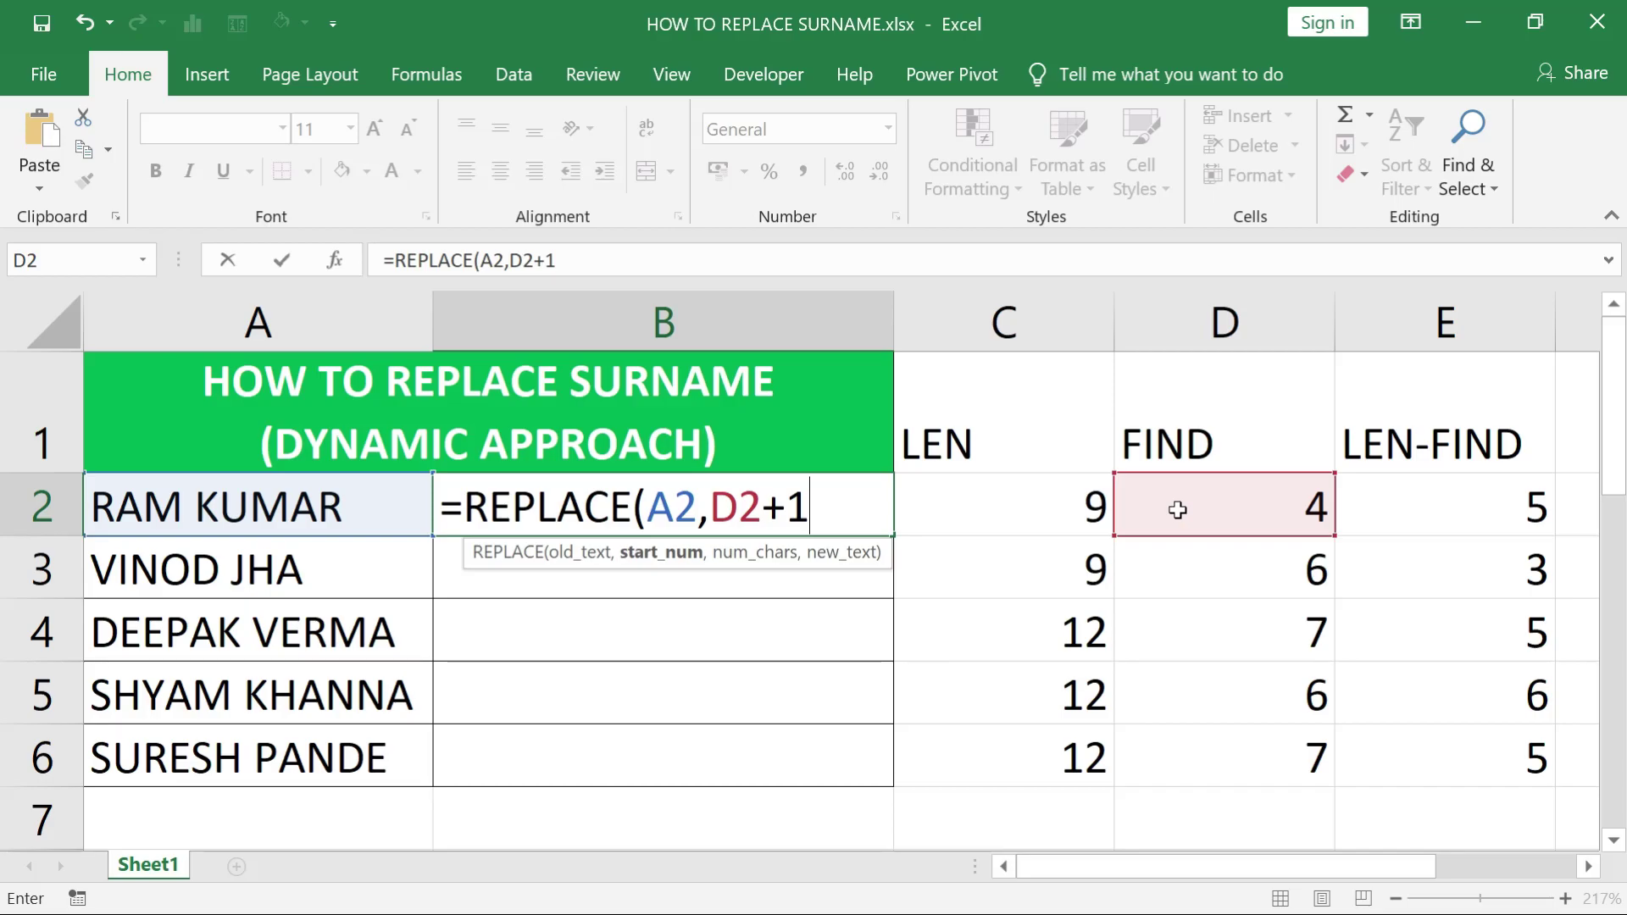
{"action": "type", "text": ","}
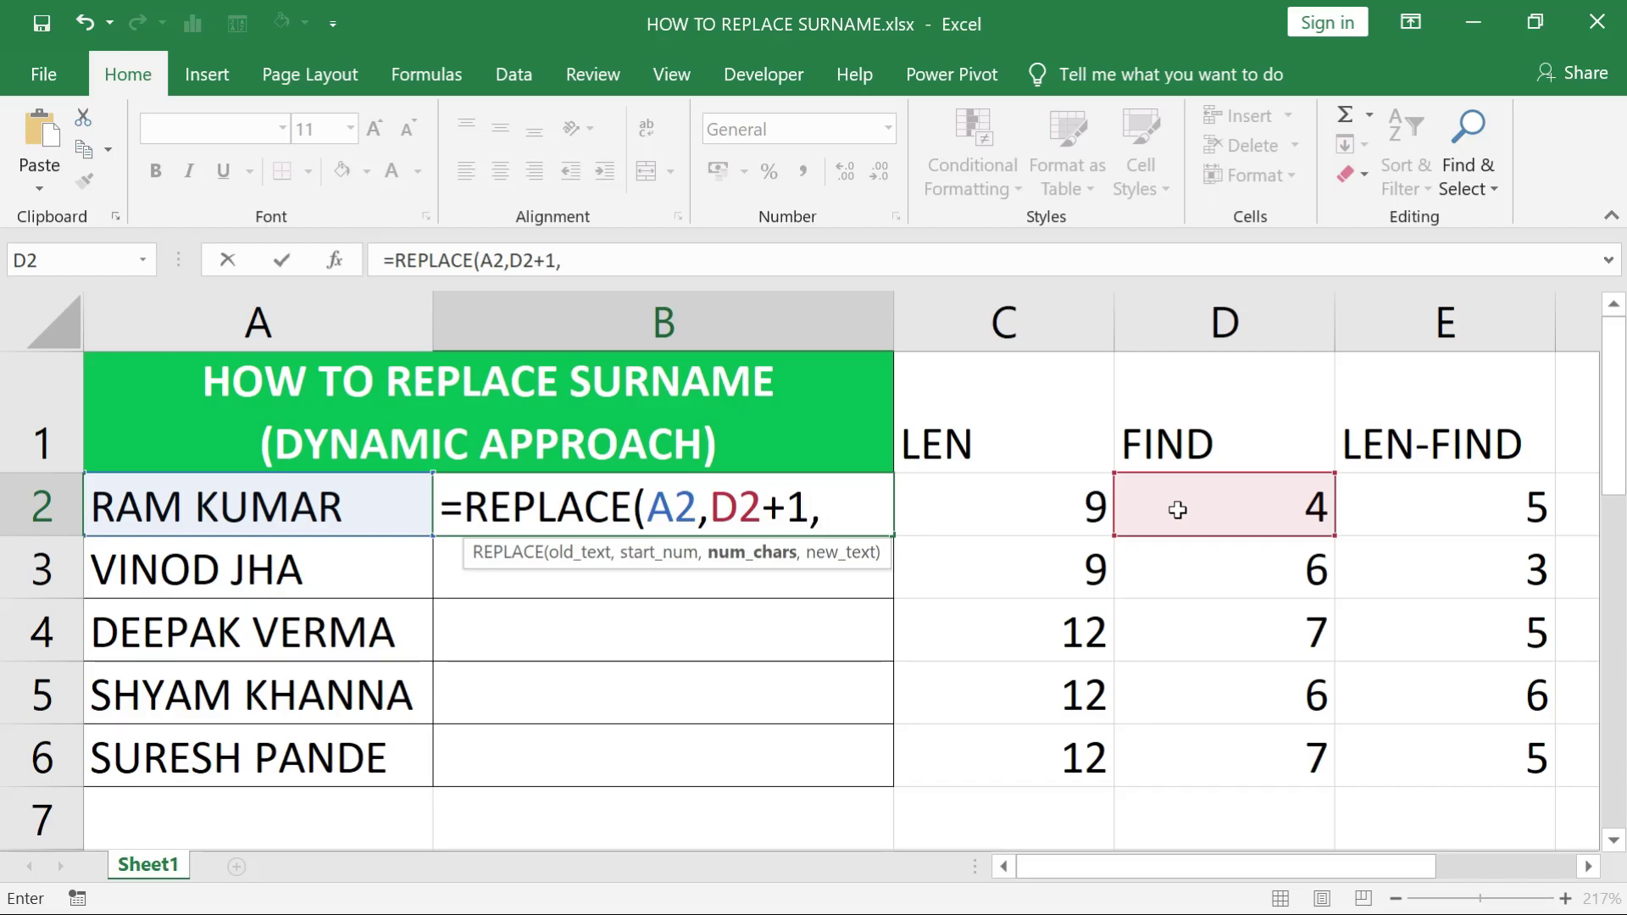
{"action": "left_click", "coordinate": [1472, 506]}
{"action": "type", "text": ","}
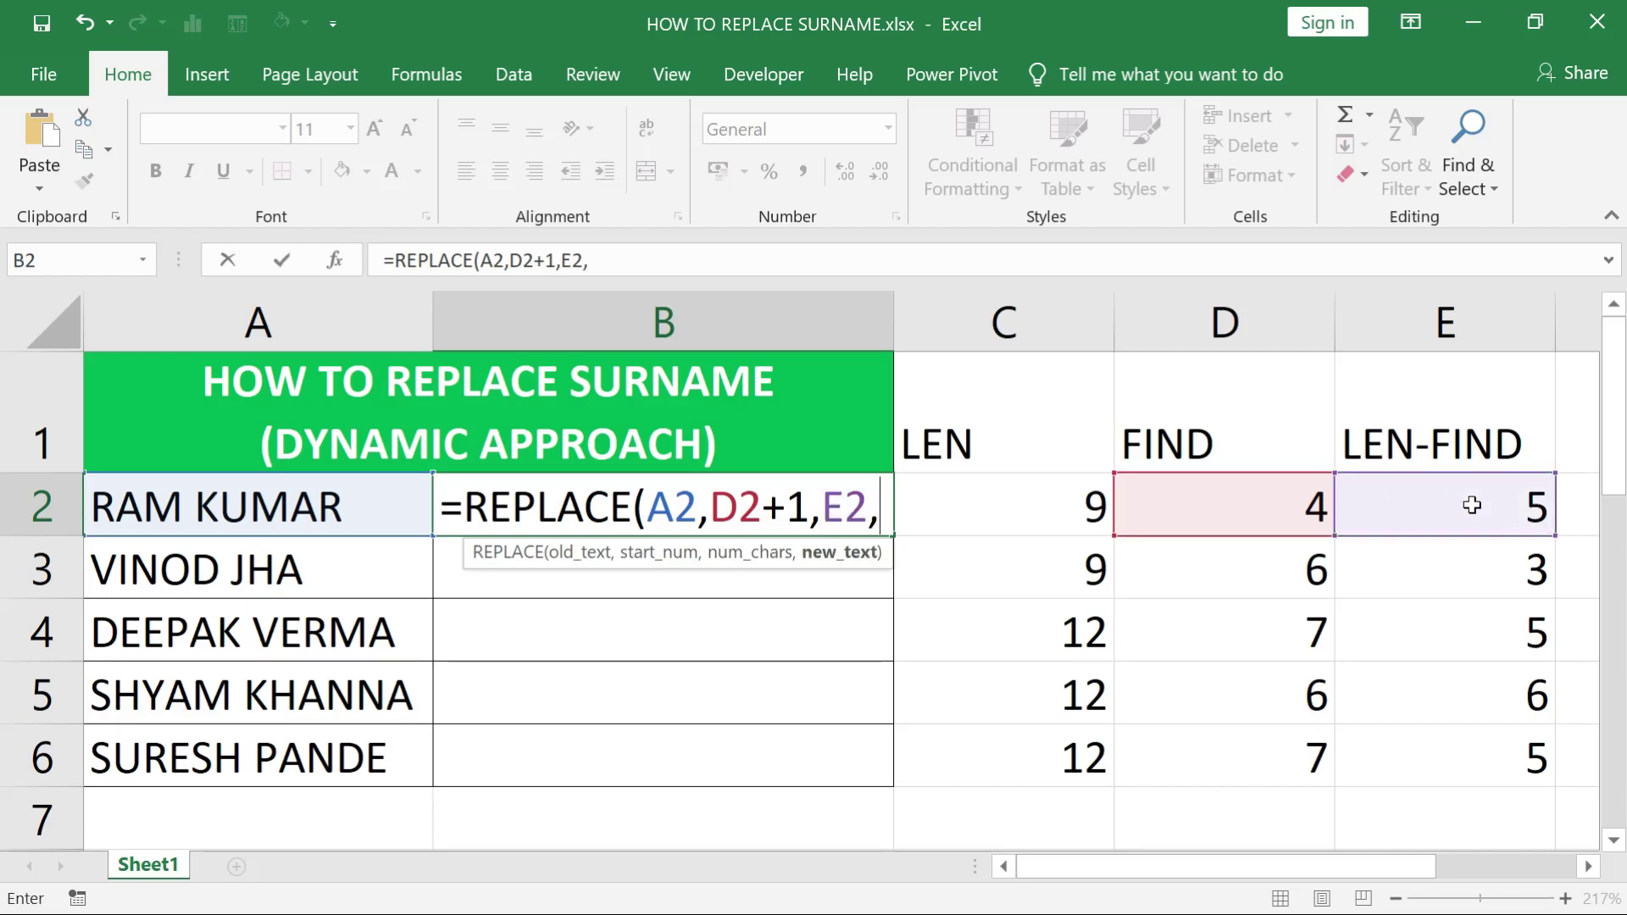
{"action": "type", "text": "\"SHA"}
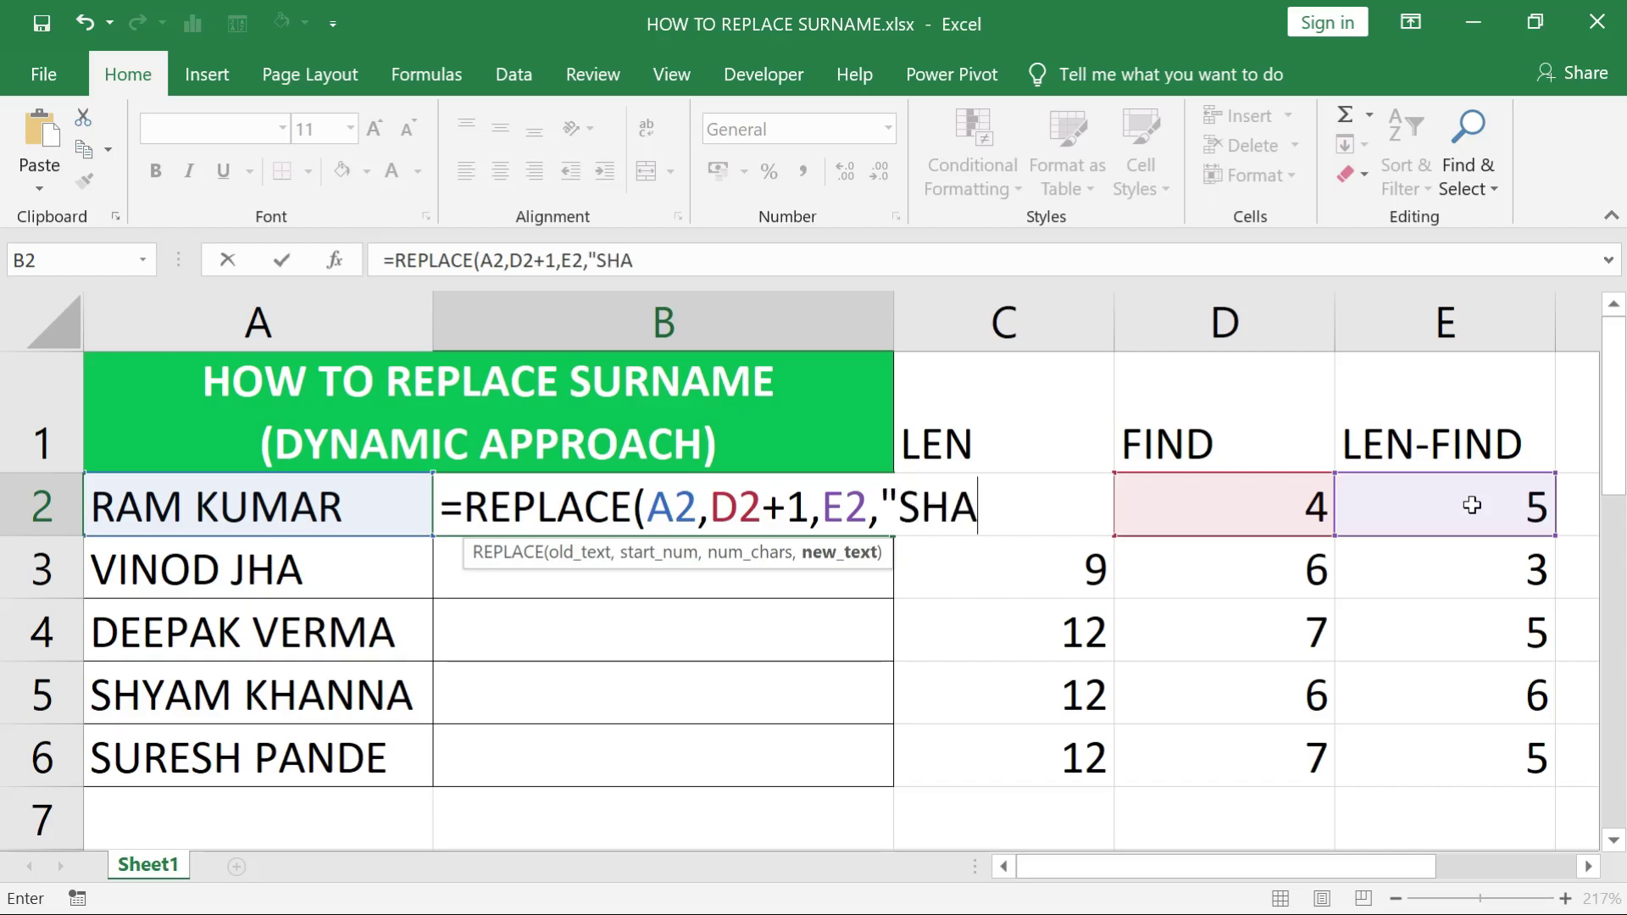
{"action": "type", "text": "RMA\")"}
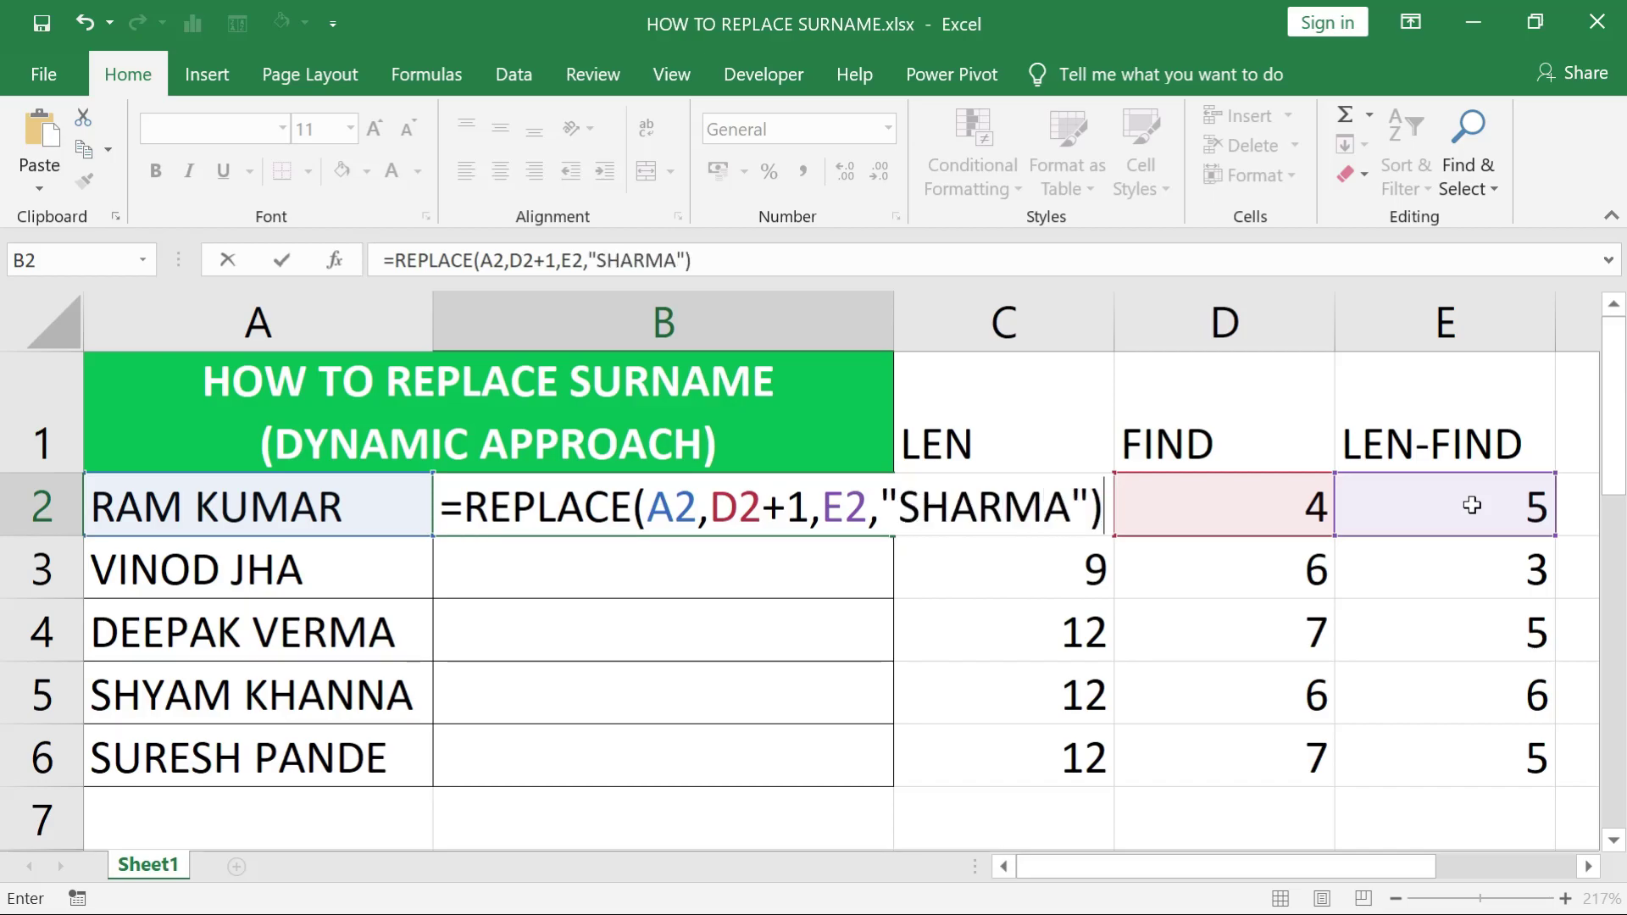
{"action": "key", "text": "Return"}
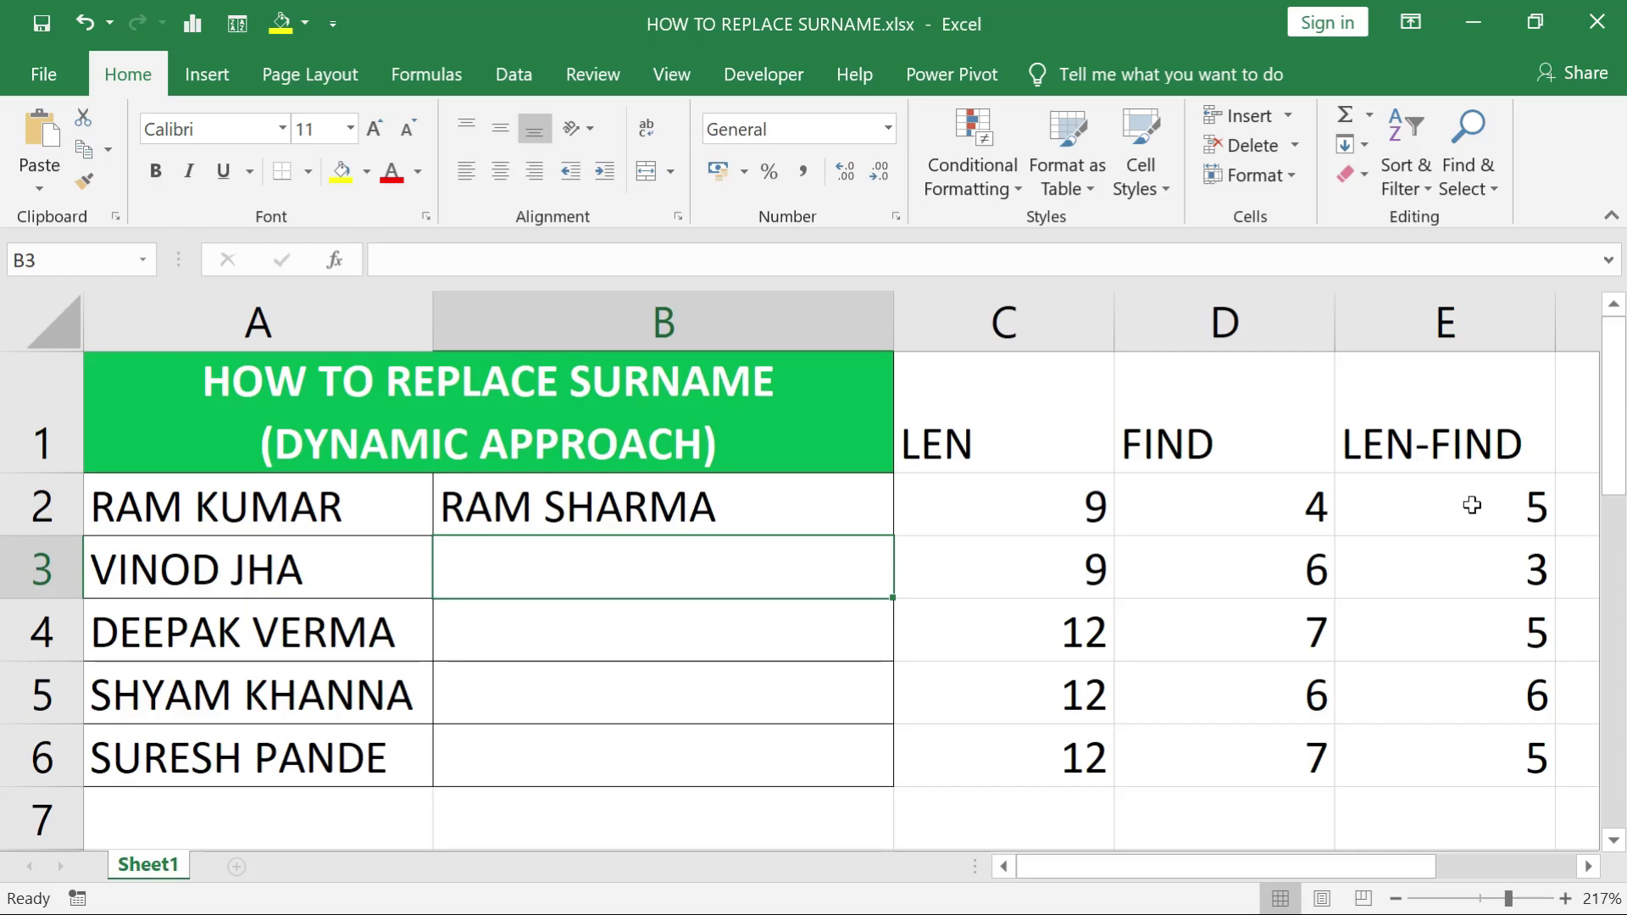
- Fill the REPLACE formula from B2 down through B6
{"action": "key", "text": "Up"}
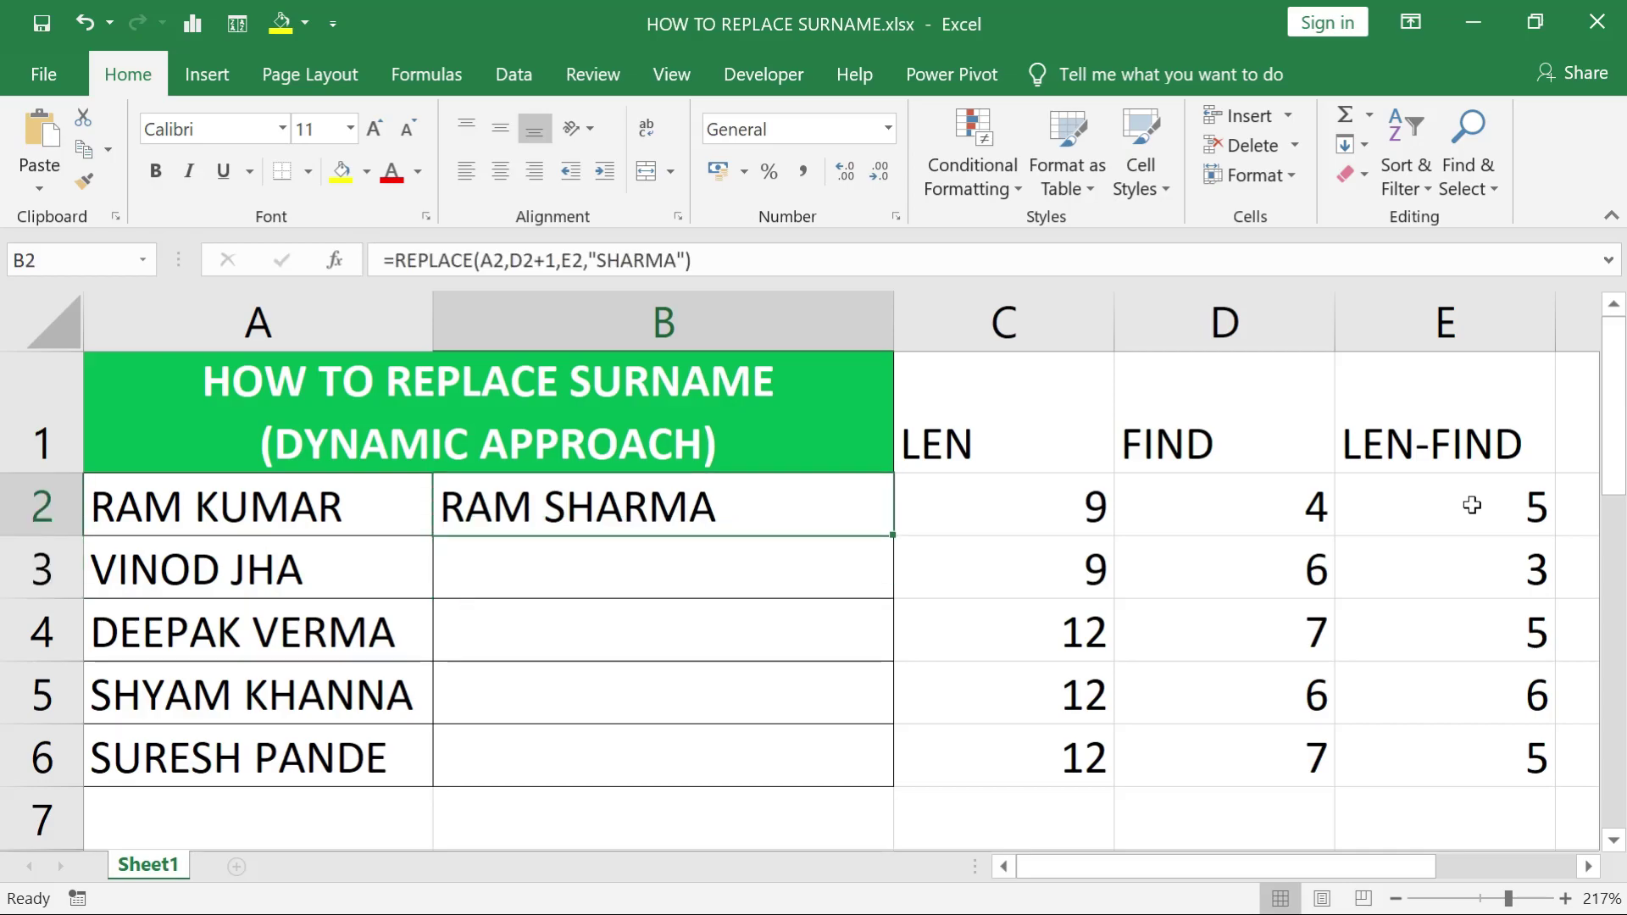
{"action": "key", "text": "shift+Down"}
{"action": "key", "text": "shift+Down"}
{"action": "key", "text": "shift+Down"}
{"action": "key", "text": "shift+Down"}
{"action": "key", "text": "ctrl+d"}
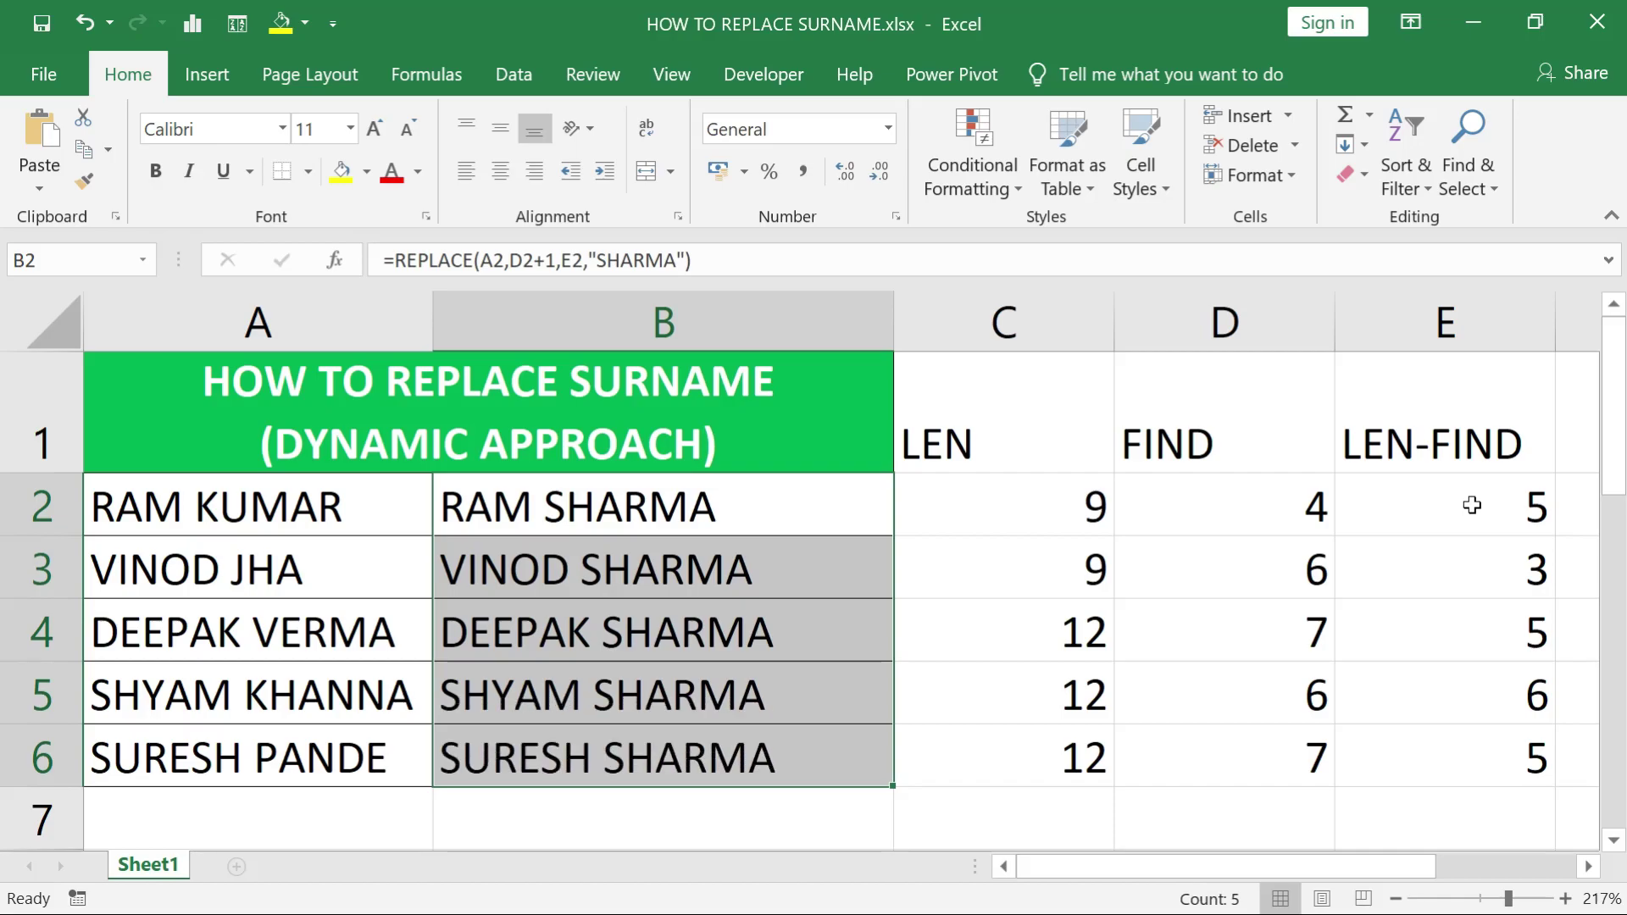
{"action": "left_click", "coordinate": [930, 528]}
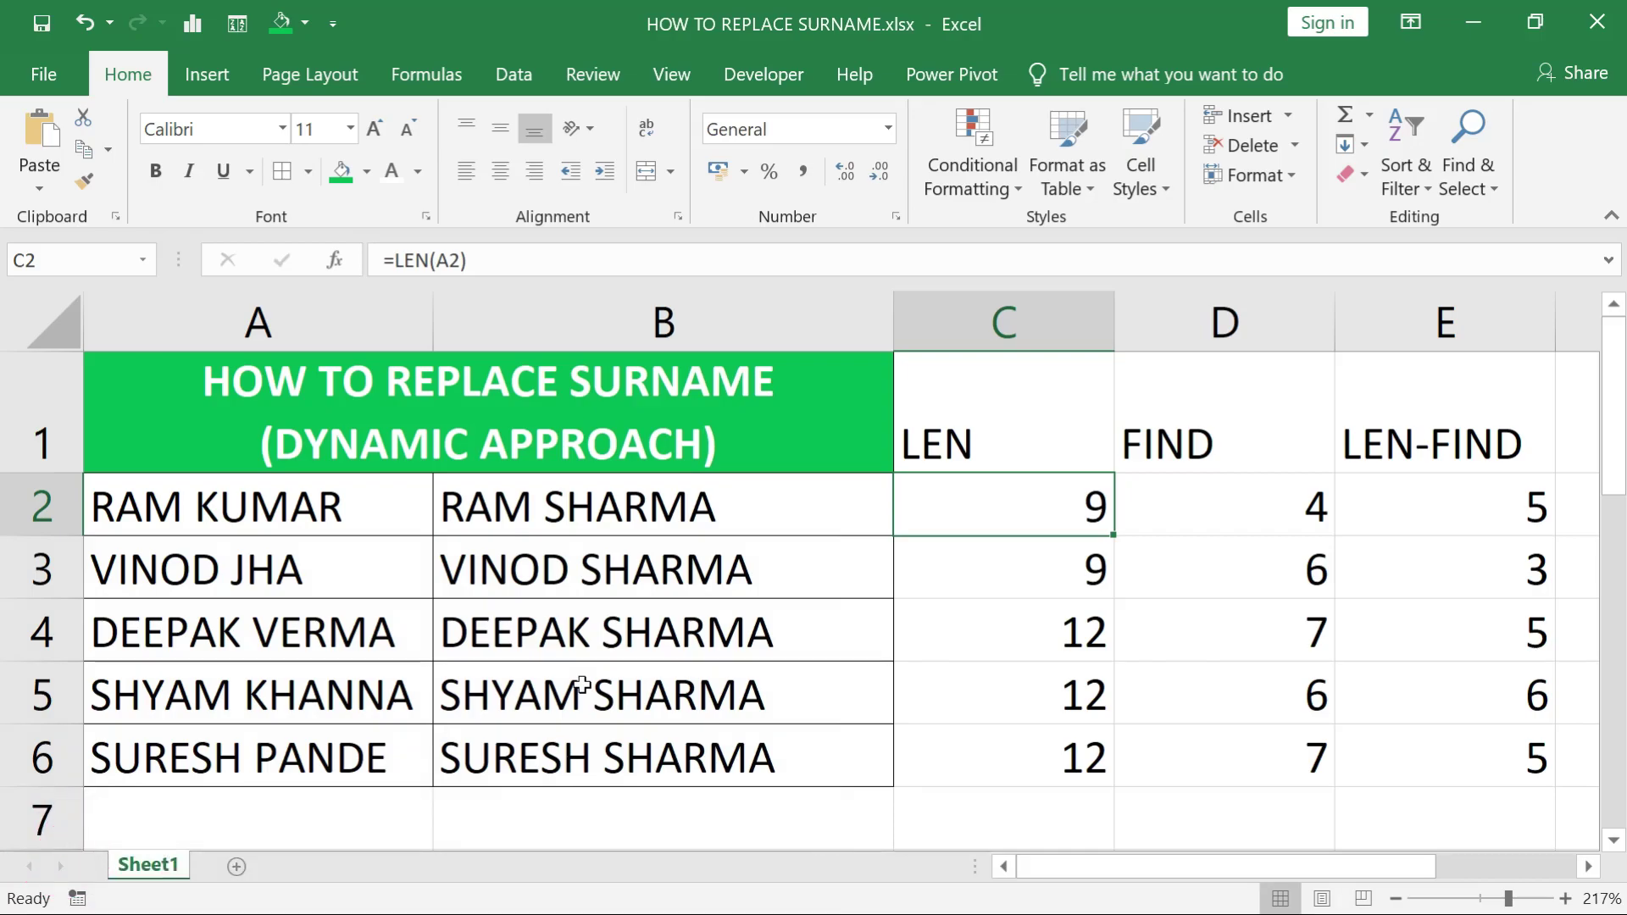
- Copy the FIND(" ",A2) expression without its equals sign from D2, leaving that cell's formula intact
{"action": "double_click", "coordinate": [856, 511]}
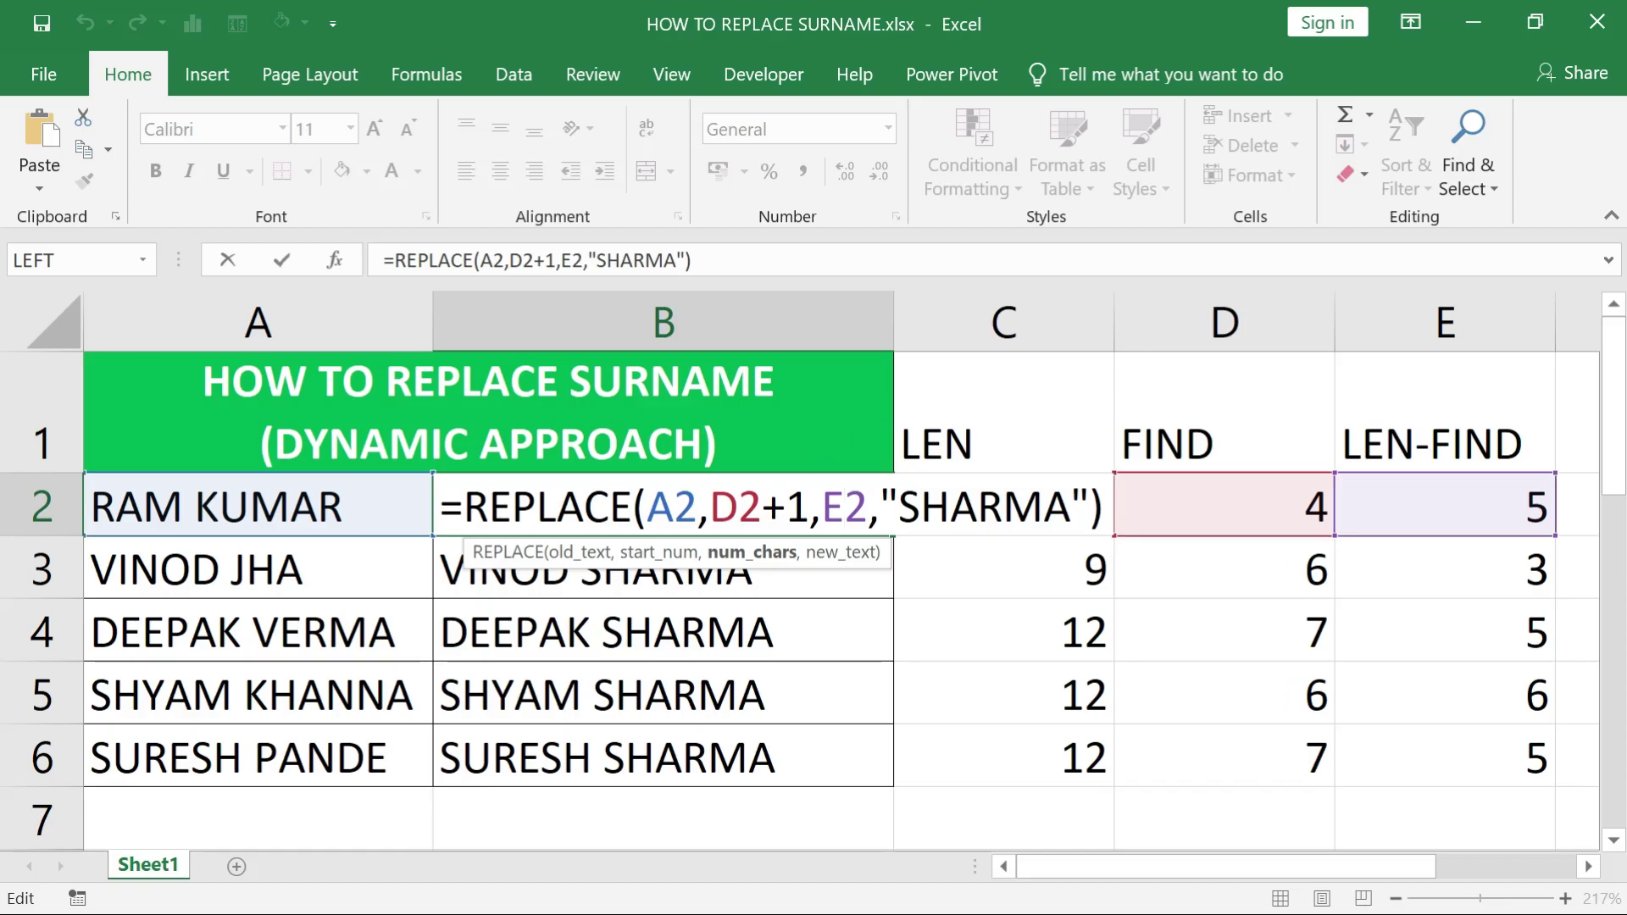
{"action": "key", "text": "ctrl+Return"}
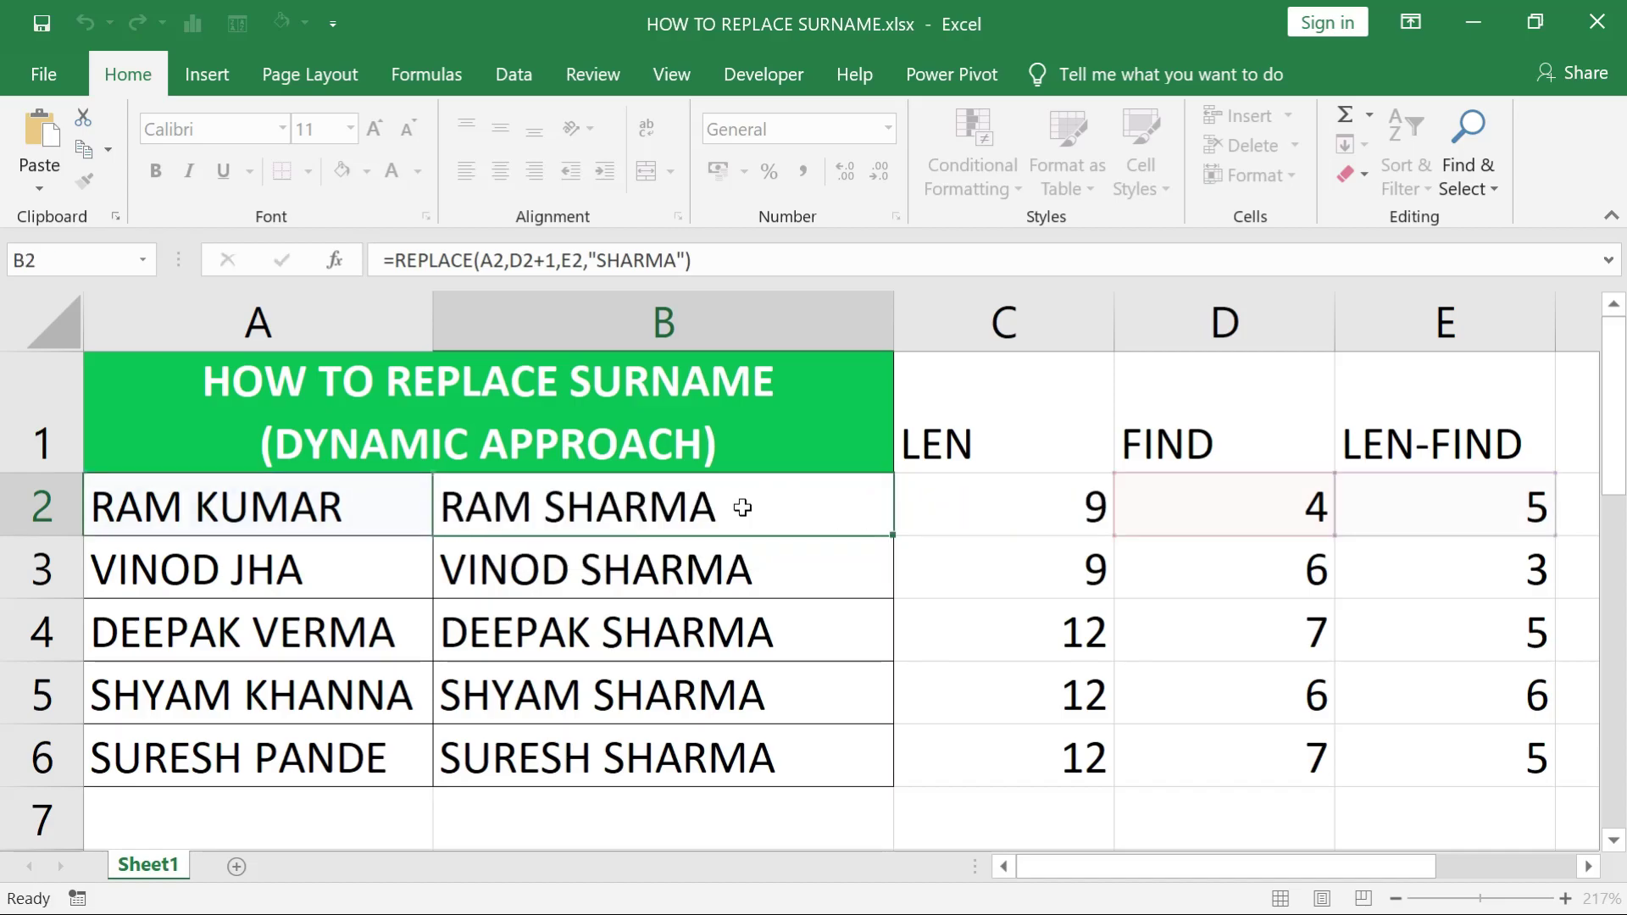
{"action": "left_click", "coordinate": [1184, 502]}
{"action": "double_click", "coordinate": [1184, 502]}
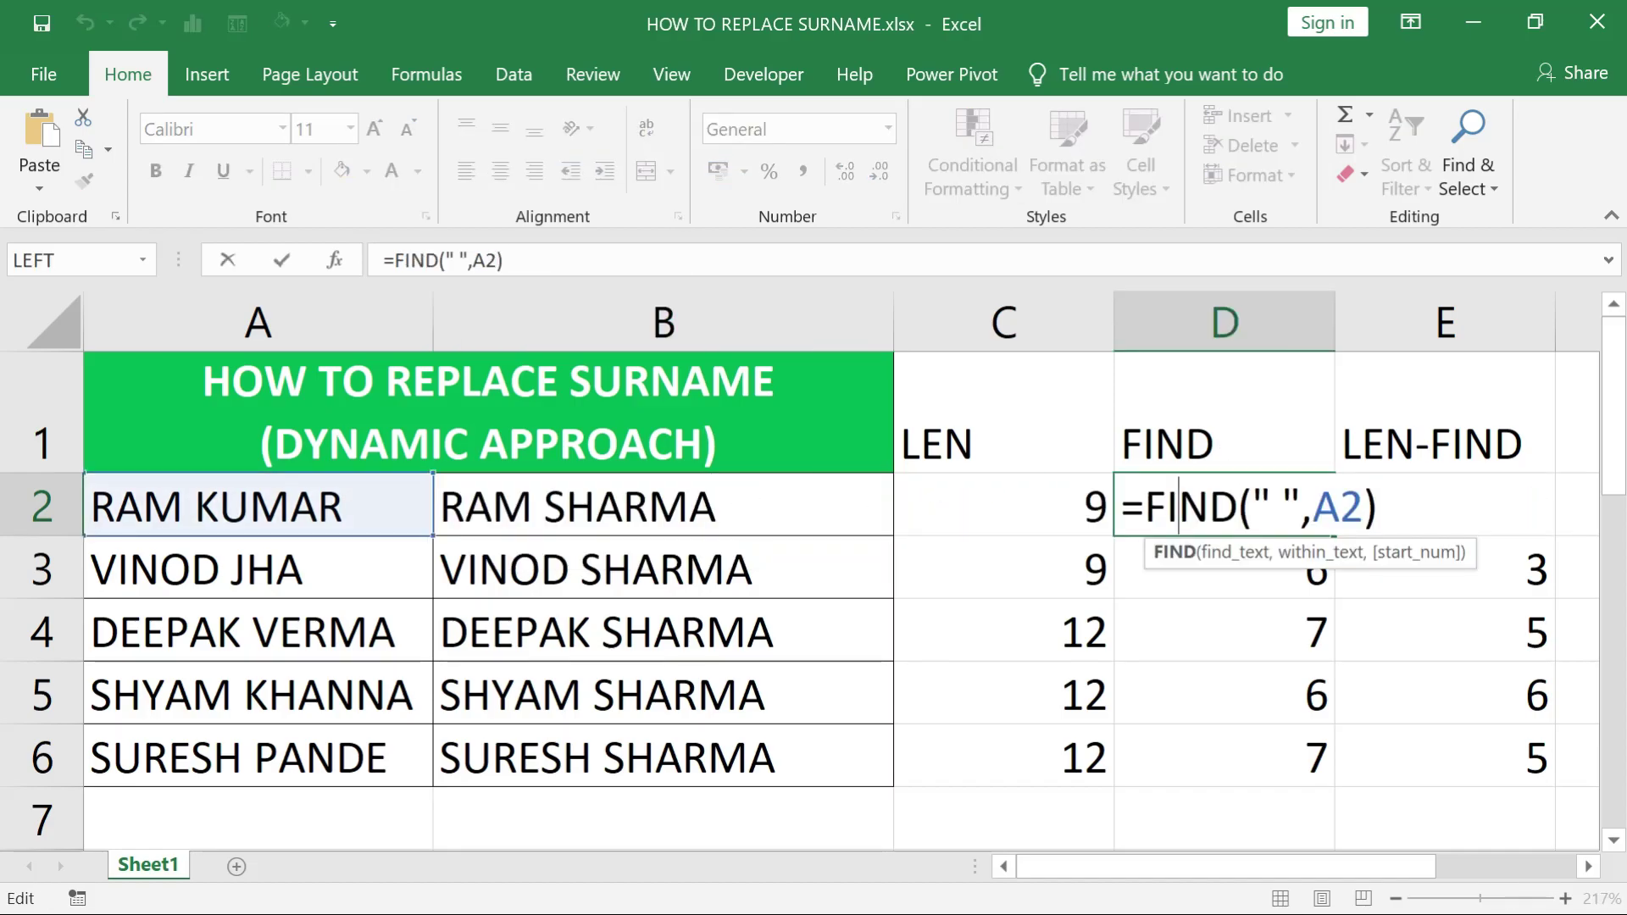
{"action": "key", "text": "Left"}
{"action": "key", "text": "Left"}
{"action": "key", "text": "shift+End"}
{"action": "key", "text": "ctrl+c"}
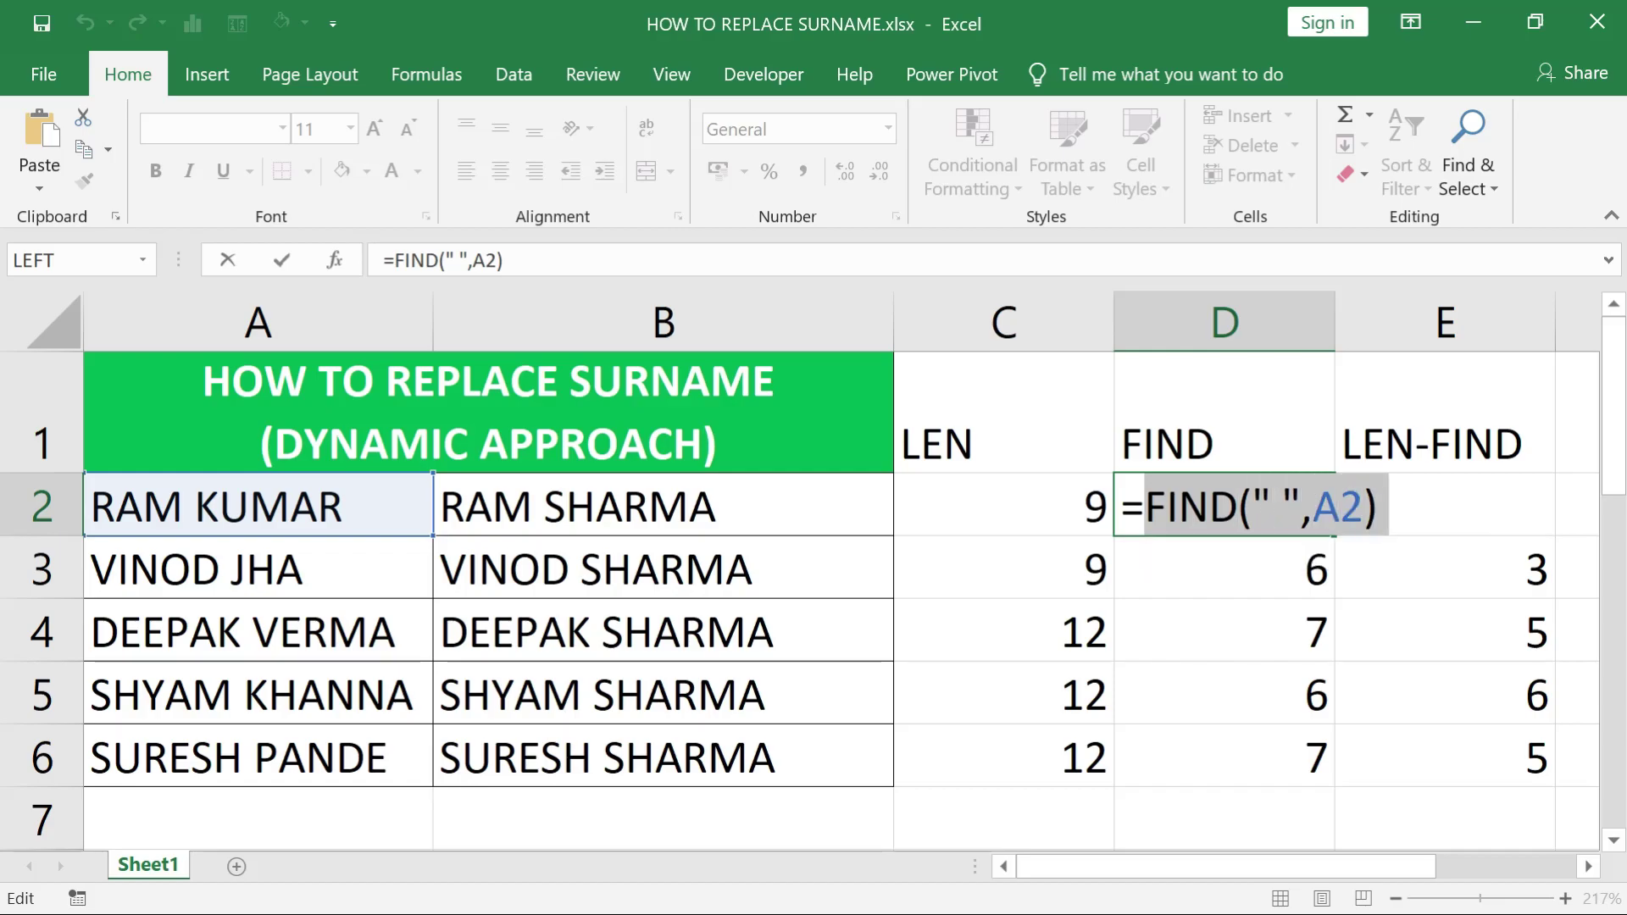
{"action": "key", "text": "Escape"}
- Replace the D2 reference in B2's REPLACE formula with the copied FIND(" ",A2) expression
{"action": "double_click", "coordinate": [787, 509]}
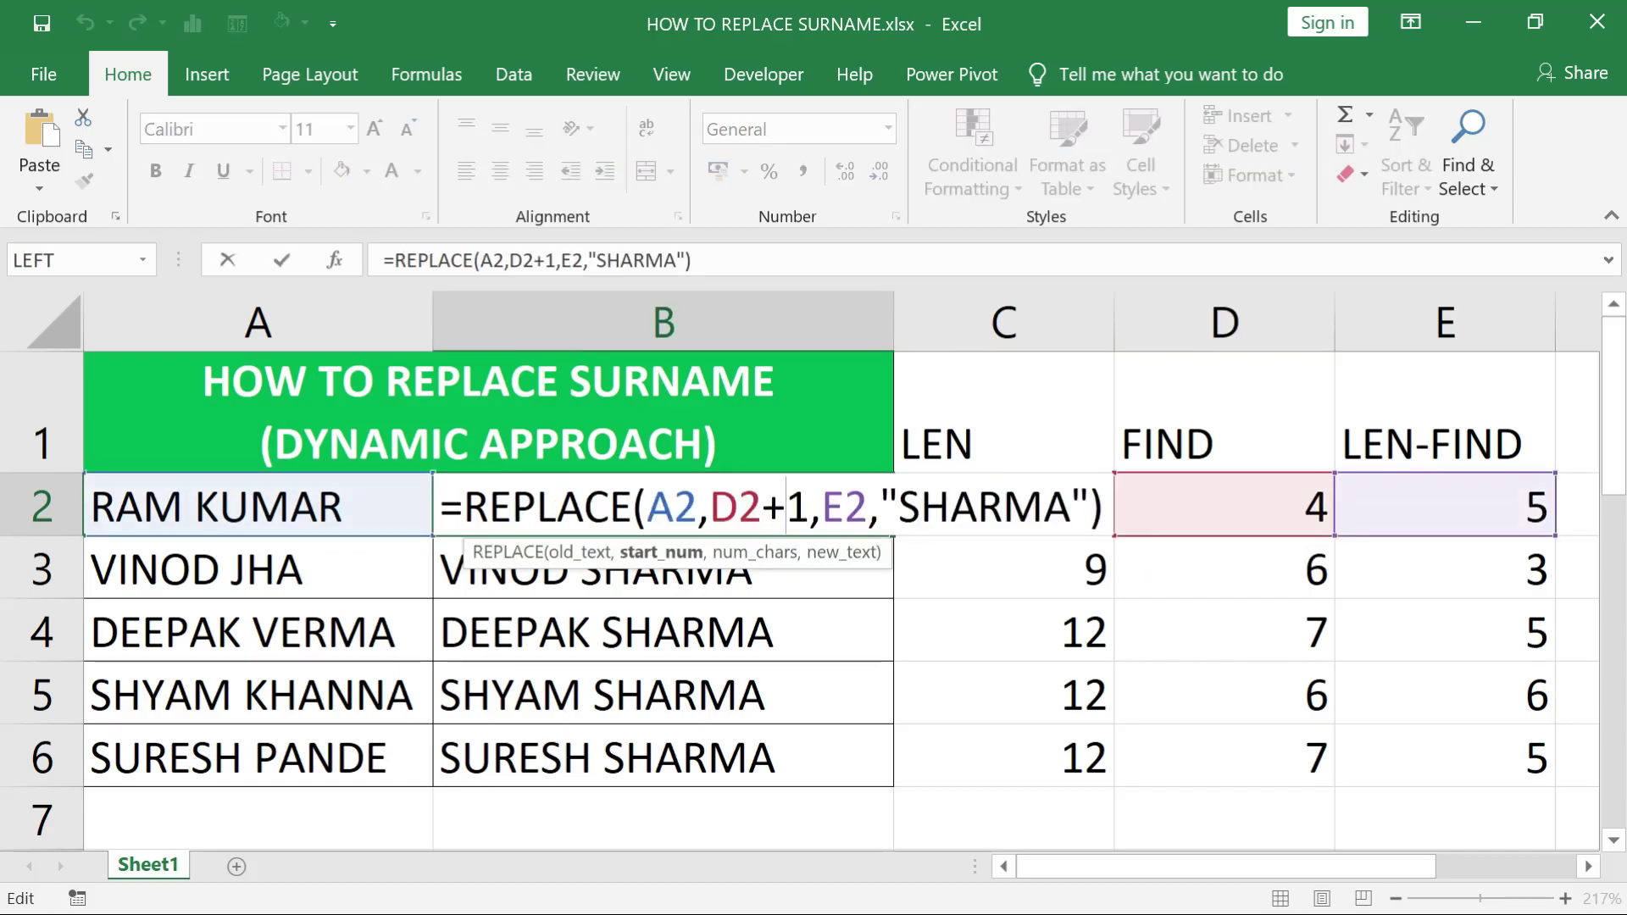
{"action": "key", "text": "shift+Right"}
{"action": "key", "text": "shift+Right"}
{"action": "key", "text": "ctrl+v"}
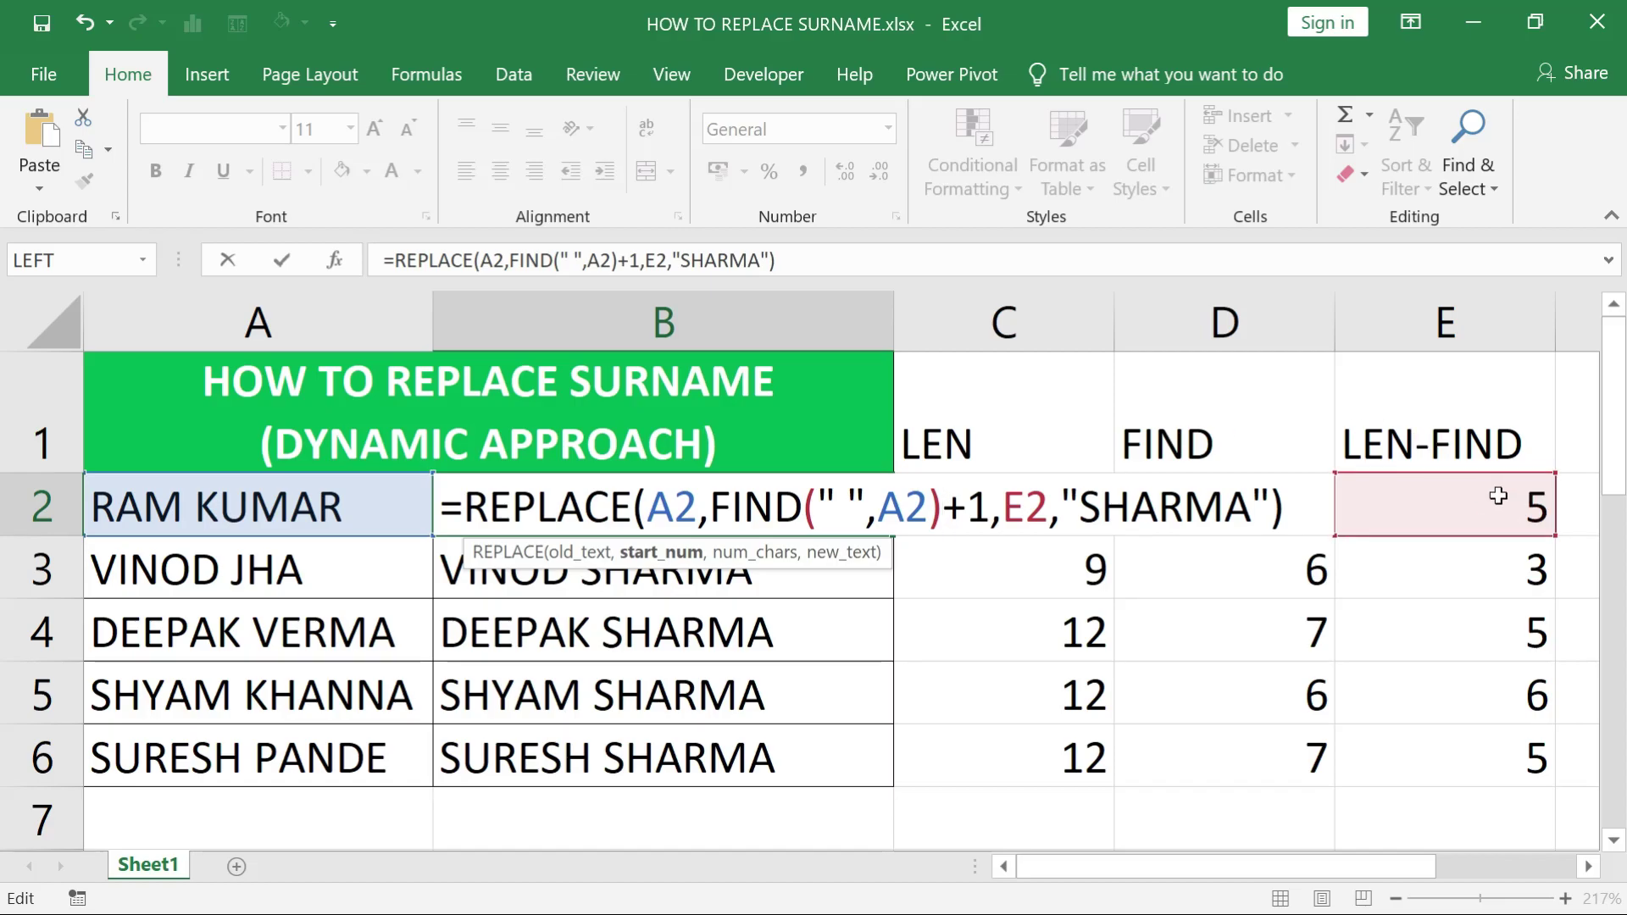
{"action": "key", "text": "Return"}
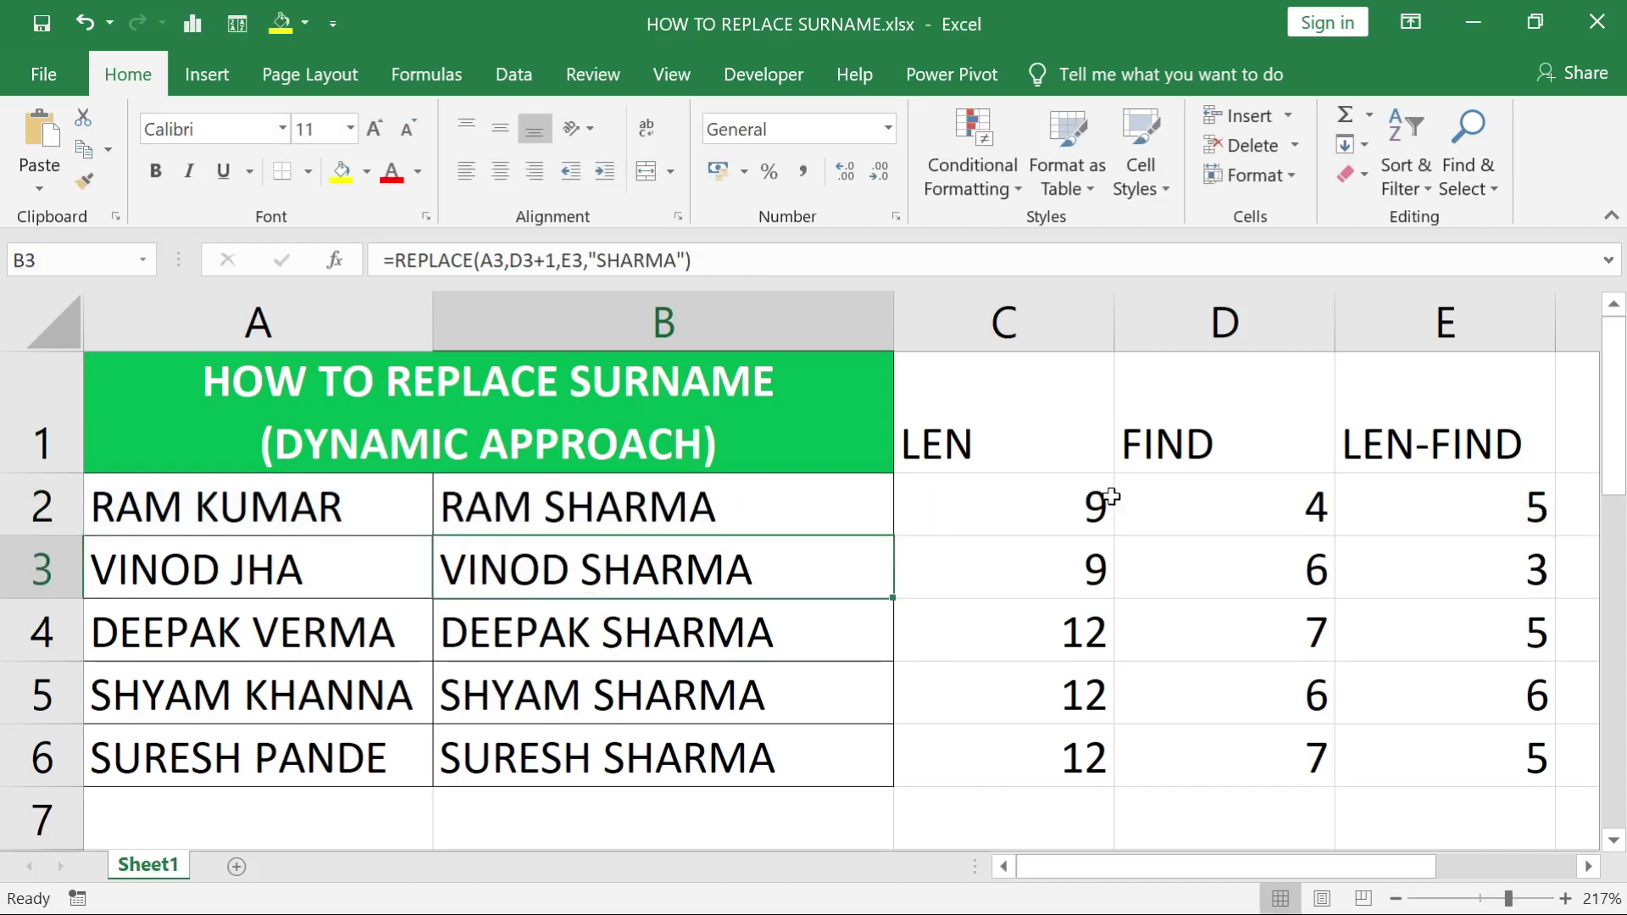
- Replace the E2 reference in B2's formula with the LEN(A2) expression taken from C2
{"action": "double_click", "coordinate": [1422, 500]}
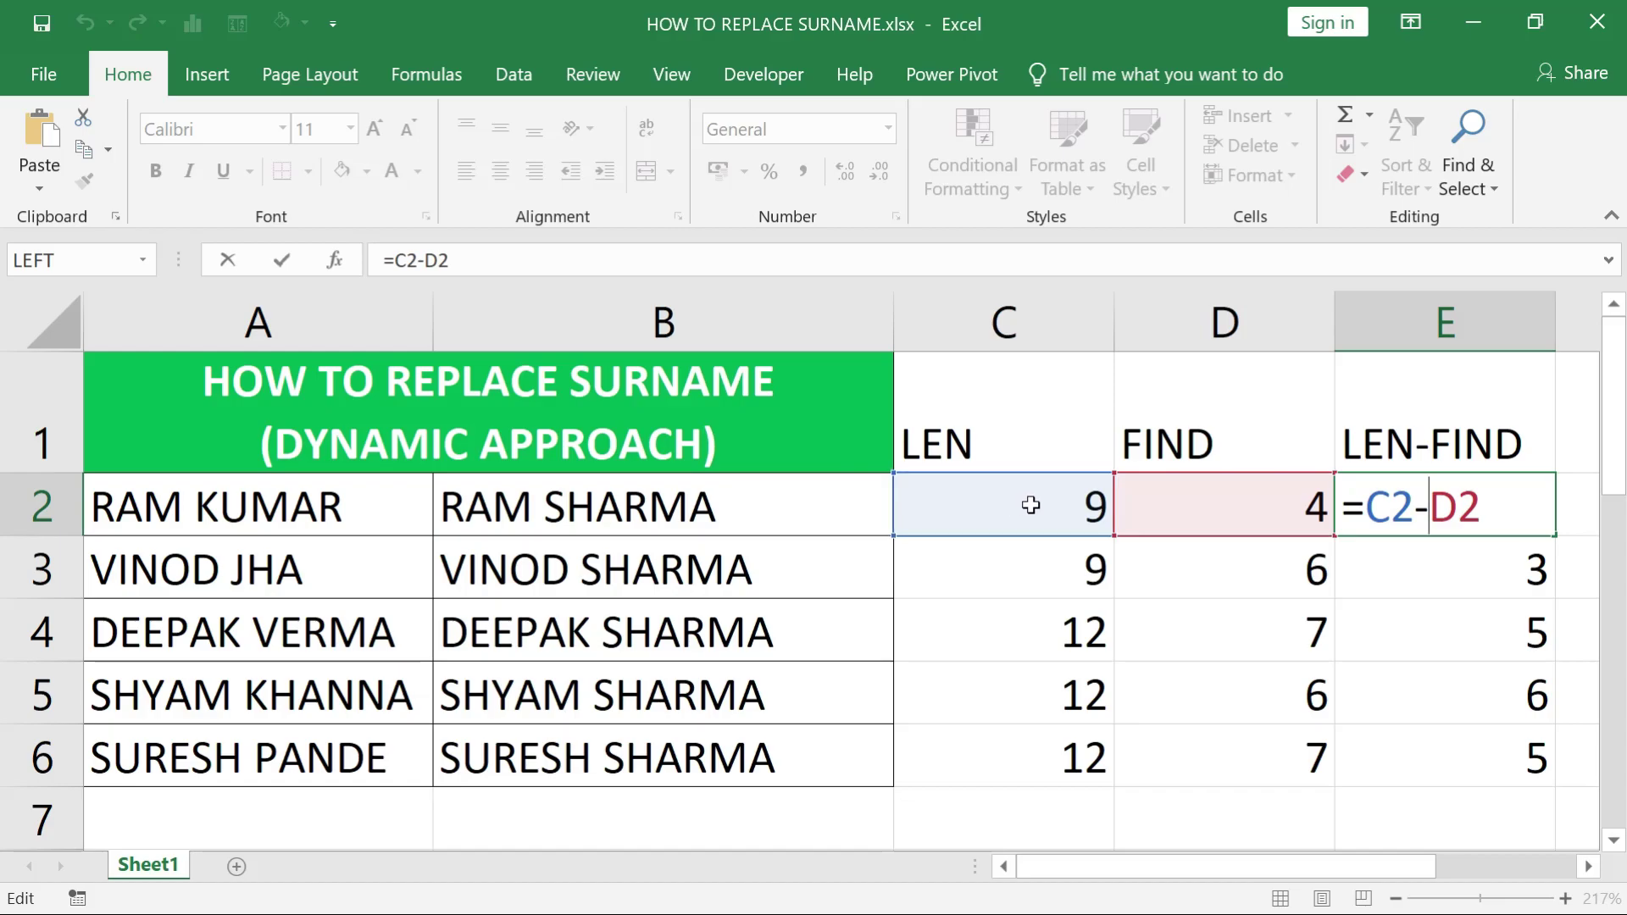
{"action": "key", "text": "ctrl+Return"}
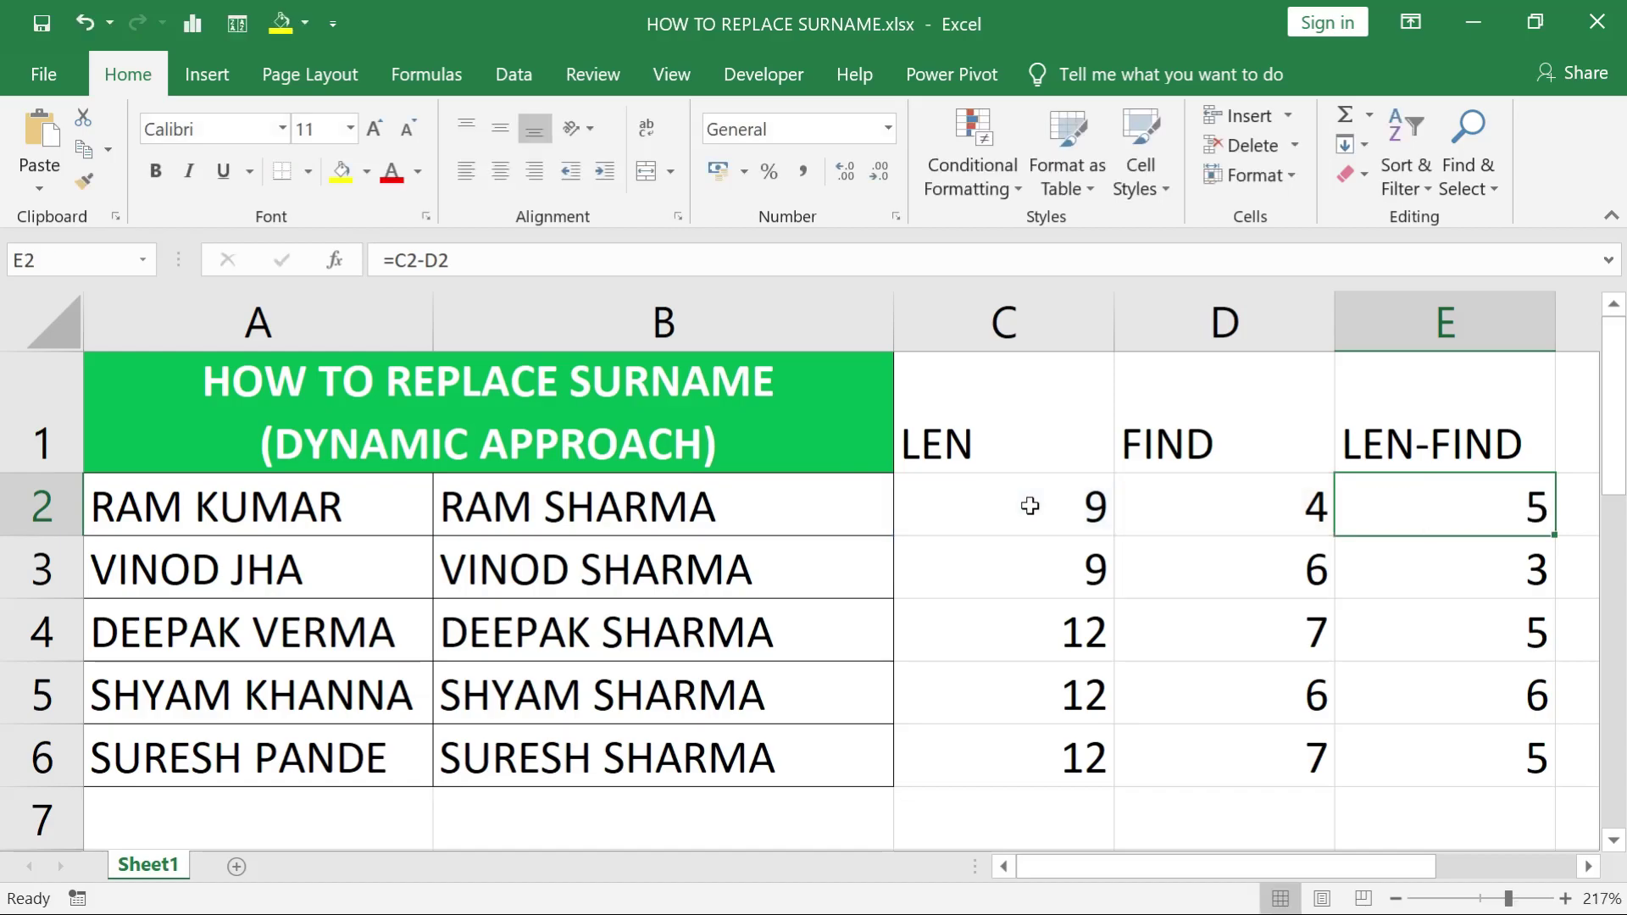
{"action": "double_click", "coordinate": [1029, 506]}
{"action": "left_click_drag", "start_coordinate": [925, 507], "coordinate": [1049, 509]}
{"action": "key", "text": "Escape"}
{"action": "double_click", "coordinate": [746, 510]}
{"action": "type", "text": "LEN(A2)"}
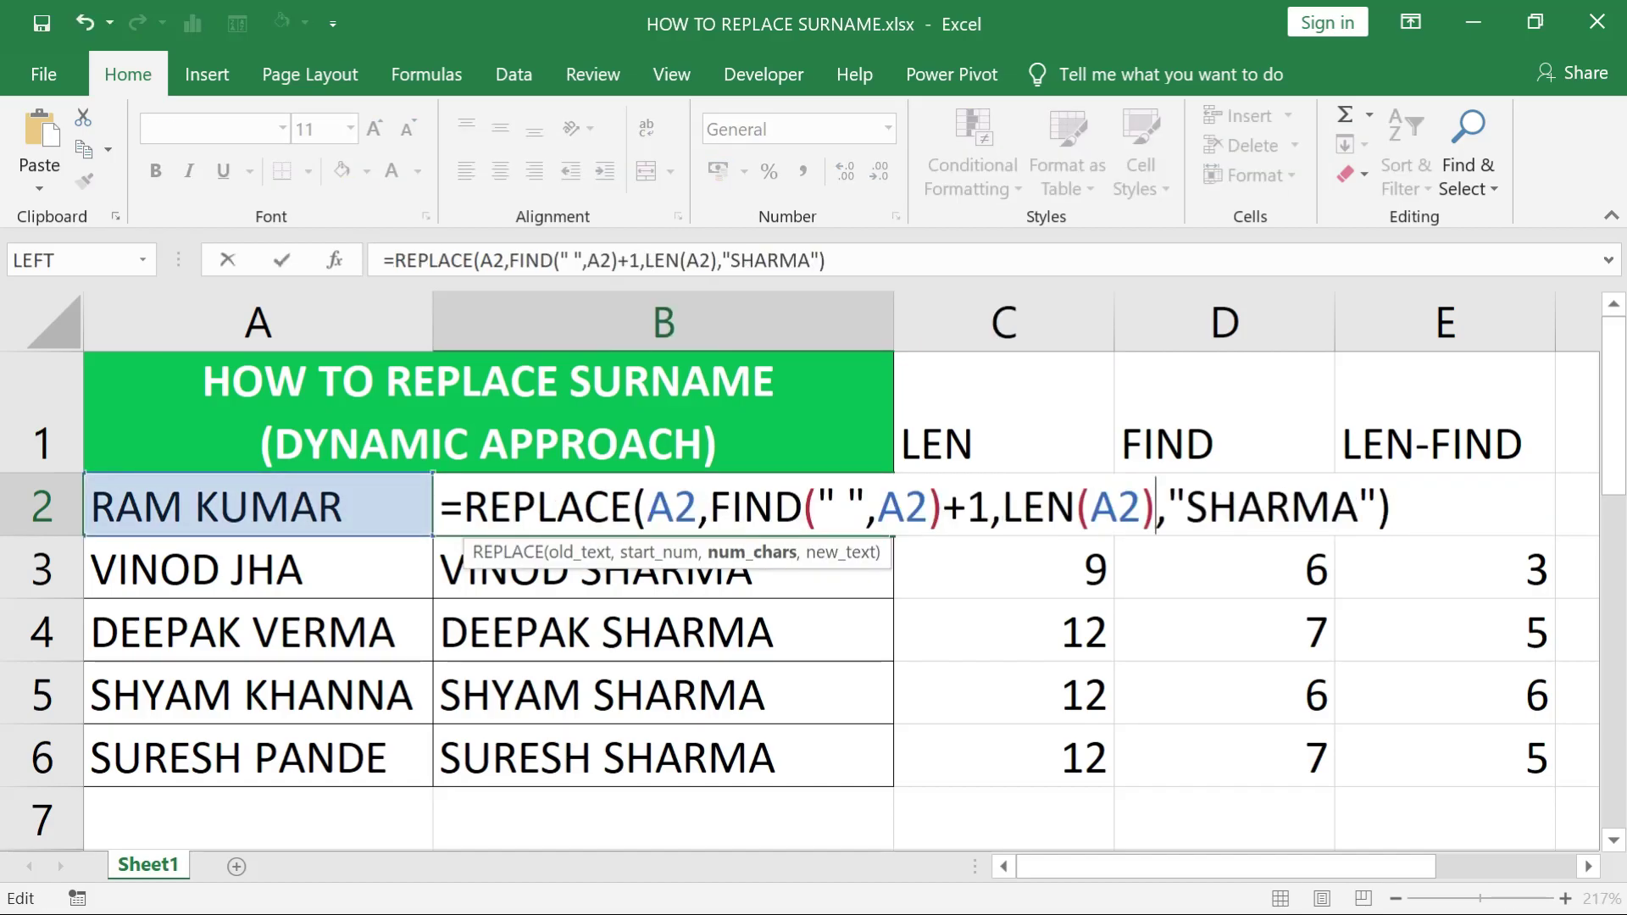
{"action": "key", "text": "Return"}
- Extend the character-count argument of B2's formula to LEN(A2)-FIND(" ",A2), taking the FIND expression from D2
{"action": "double_click", "coordinate": [1253, 506]}
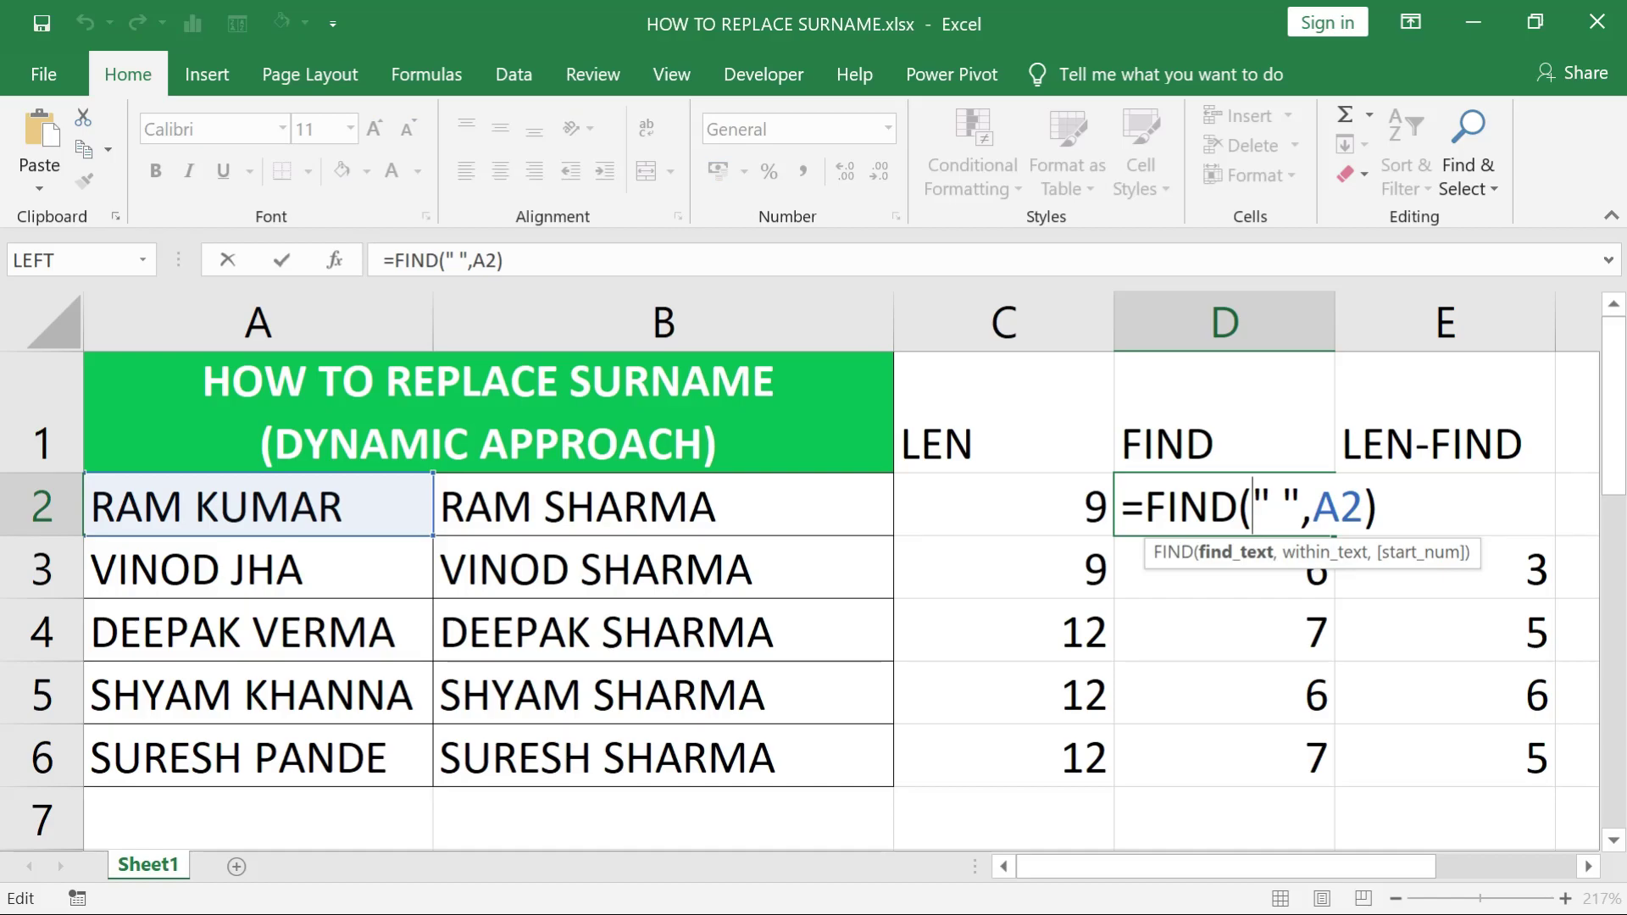
{"action": "left_click_drag", "start_coordinate": [1144, 509], "coordinate": [1389, 509]}
{"action": "key", "text": "Escape"}
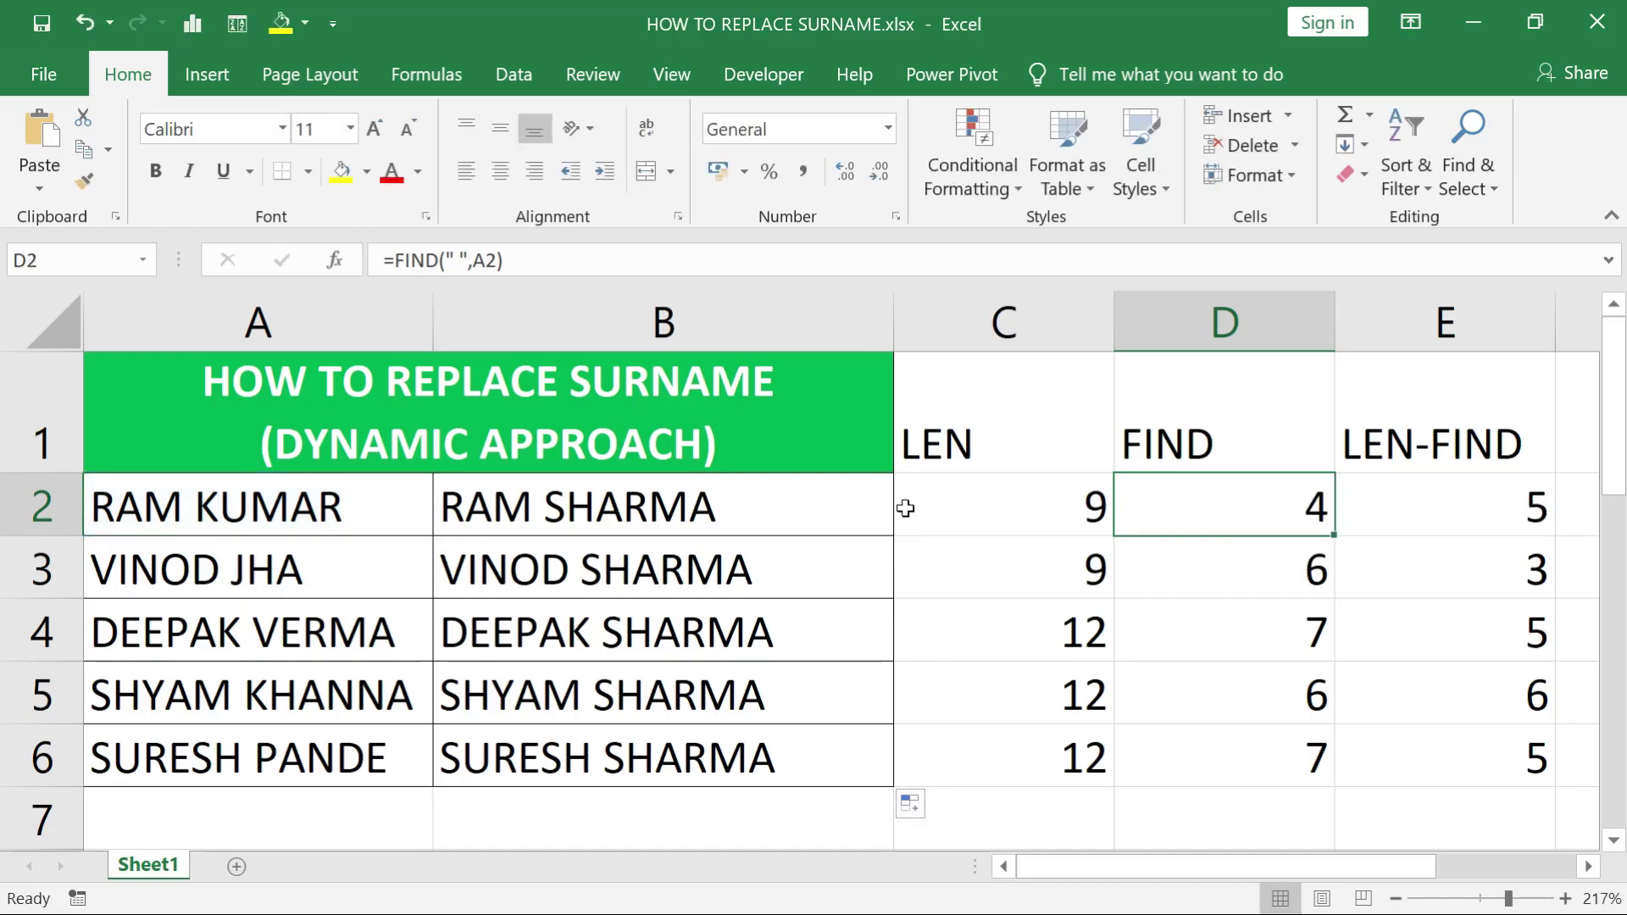
{"action": "left_click", "coordinate": [846, 501]}
{"action": "double_click", "coordinate": [846, 501]}
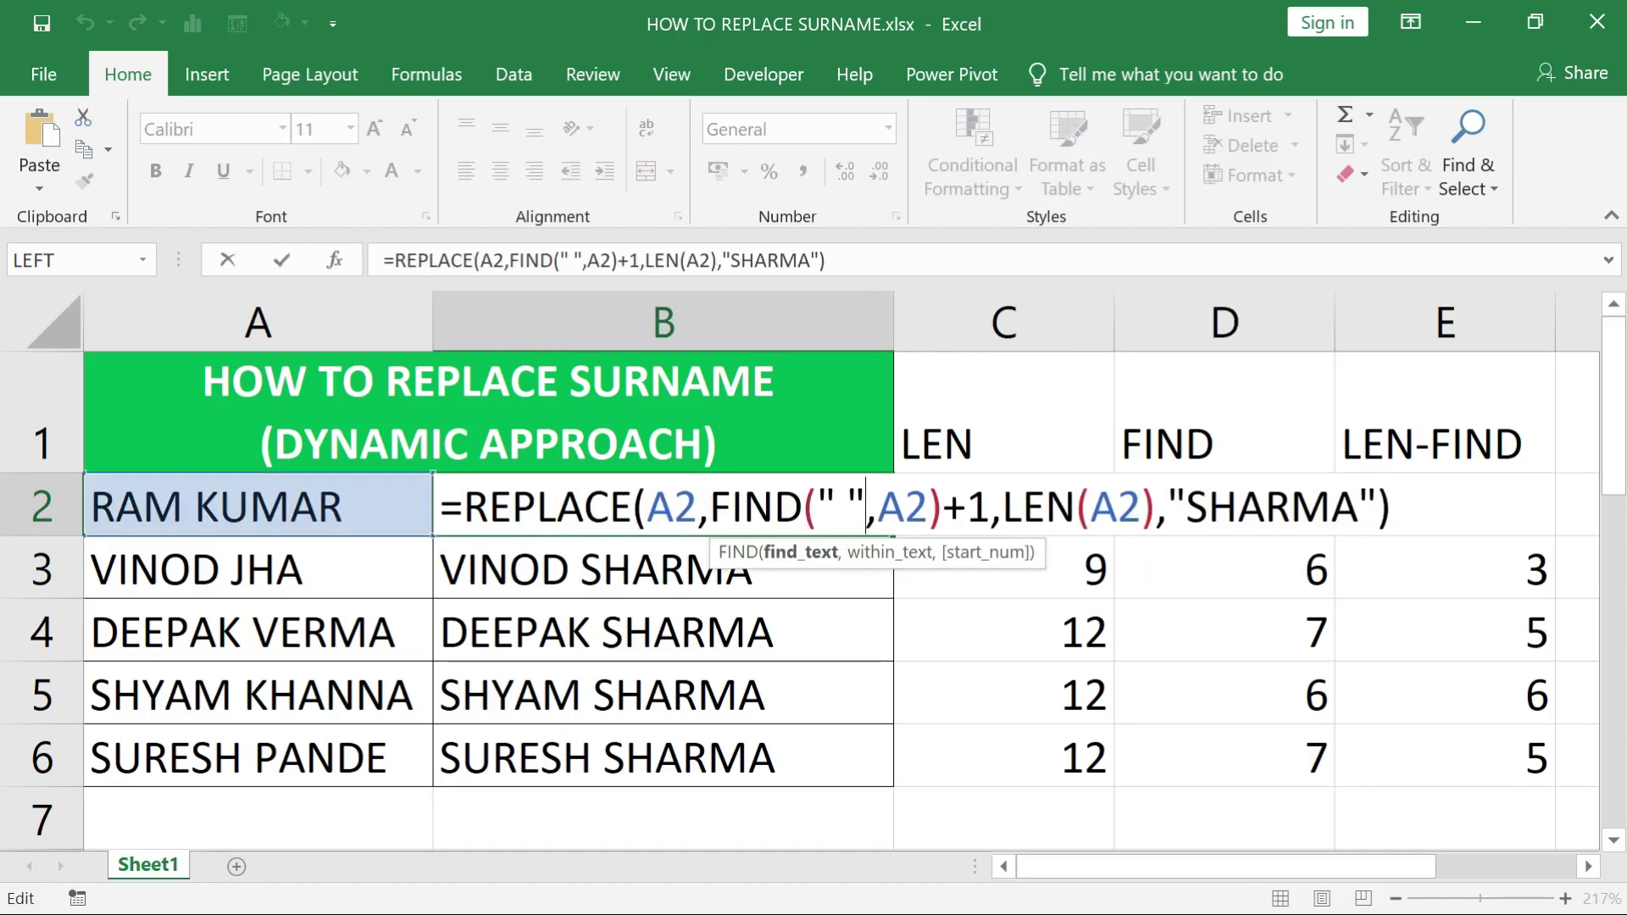
{"action": "left_click", "coordinate": [1156, 507]}
{"action": "type", "text": "-"}
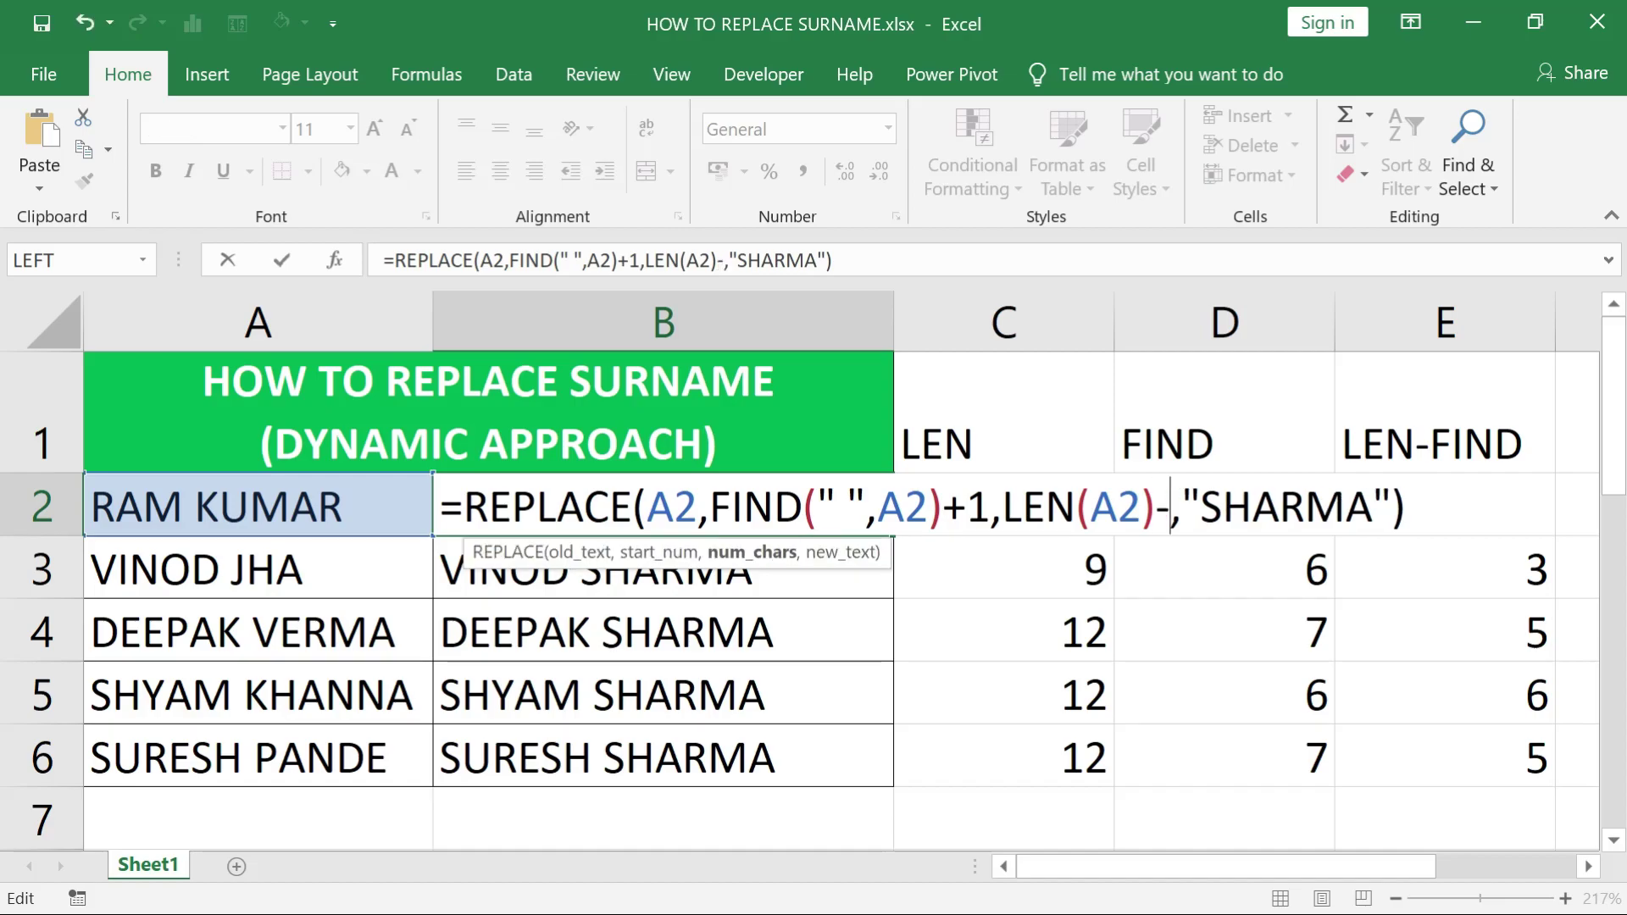
{"action": "type", "text": "FIND(\" \",A2)"}
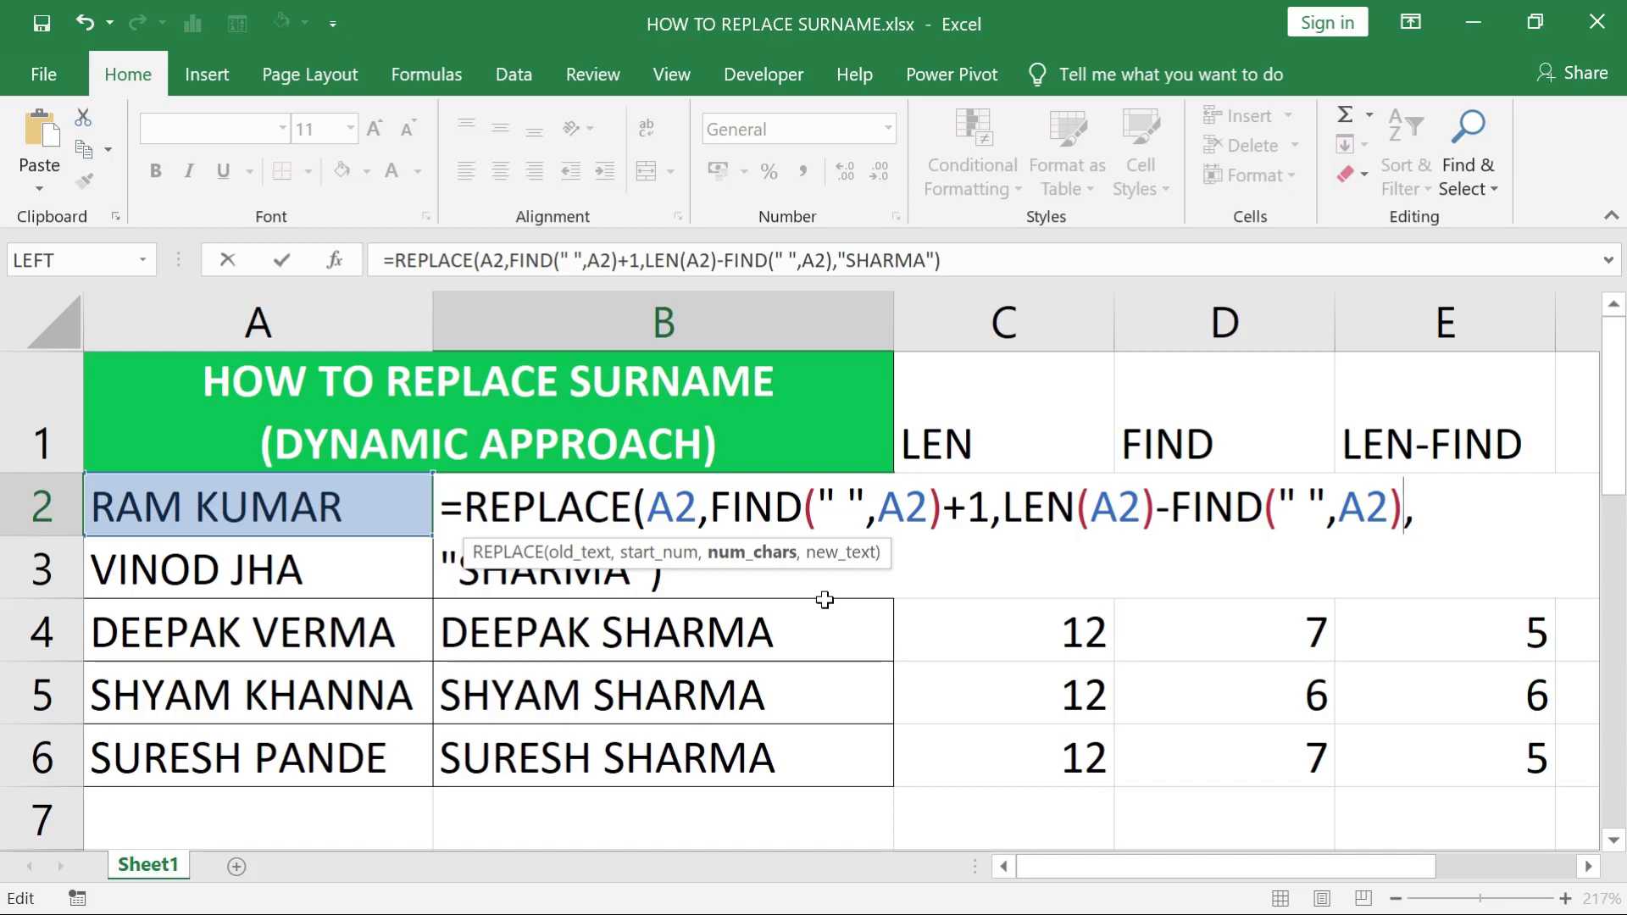
{"action": "key", "text": "Return"}
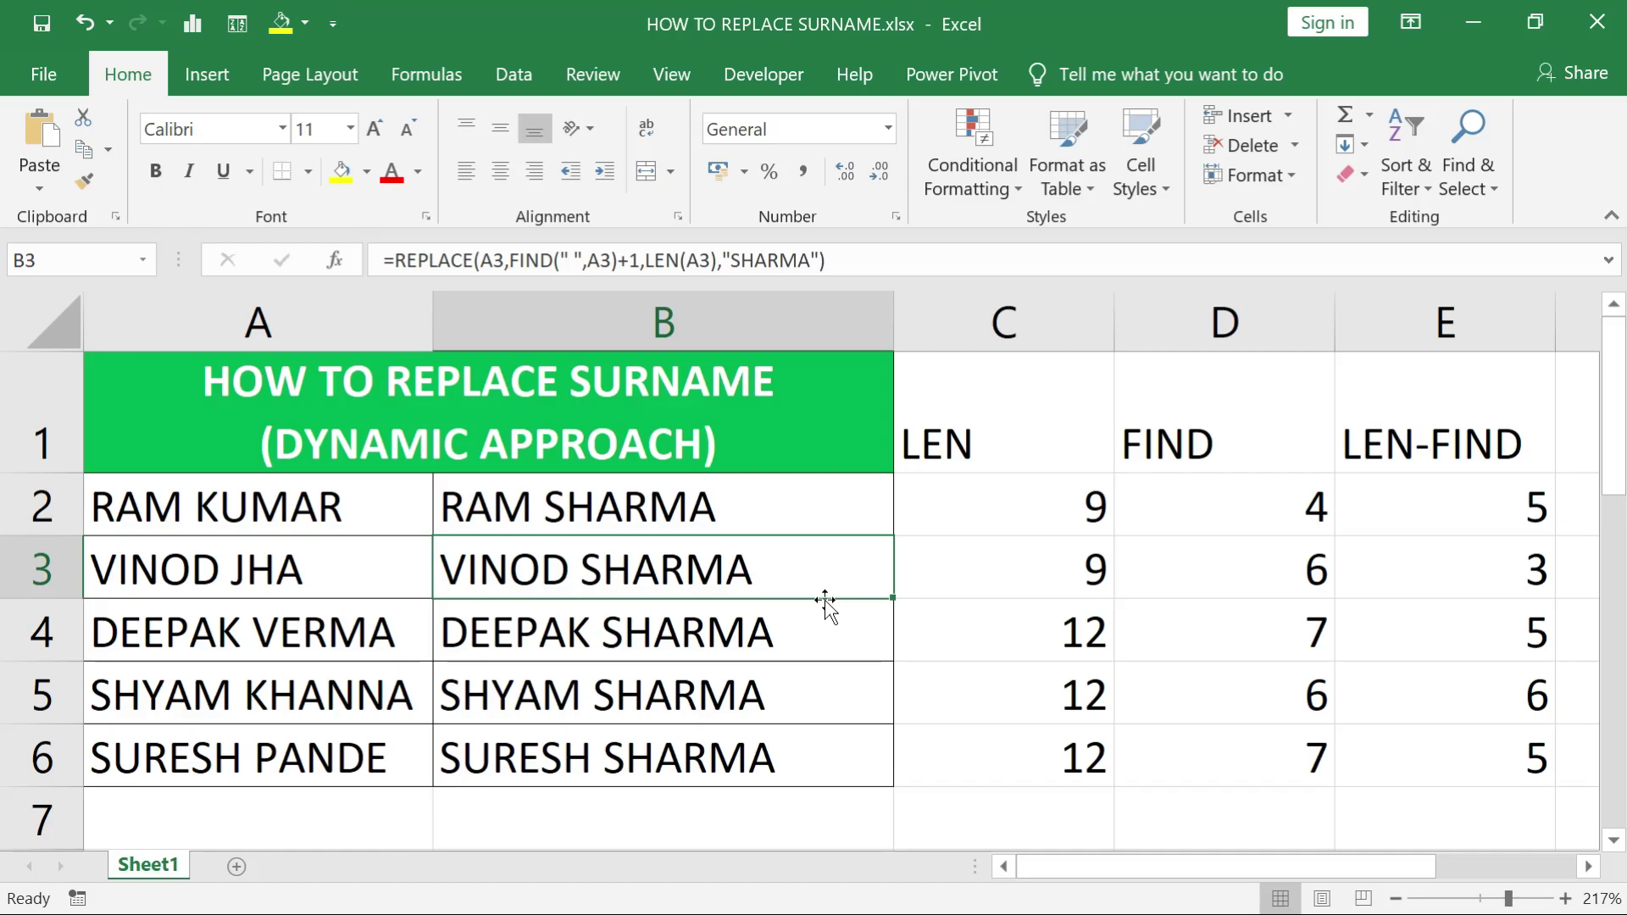
- Fill the combined REPLACE, FIND and LEN formula from B2 down through B6
{"action": "key", "text": "Up"}
{"action": "key", "text": "shift+Down"}
{"action": "key", "text": "shift+Down"}
{"action": "key", "text": "shift+Down"}
{"action": "key", "text": "shift+Down"}
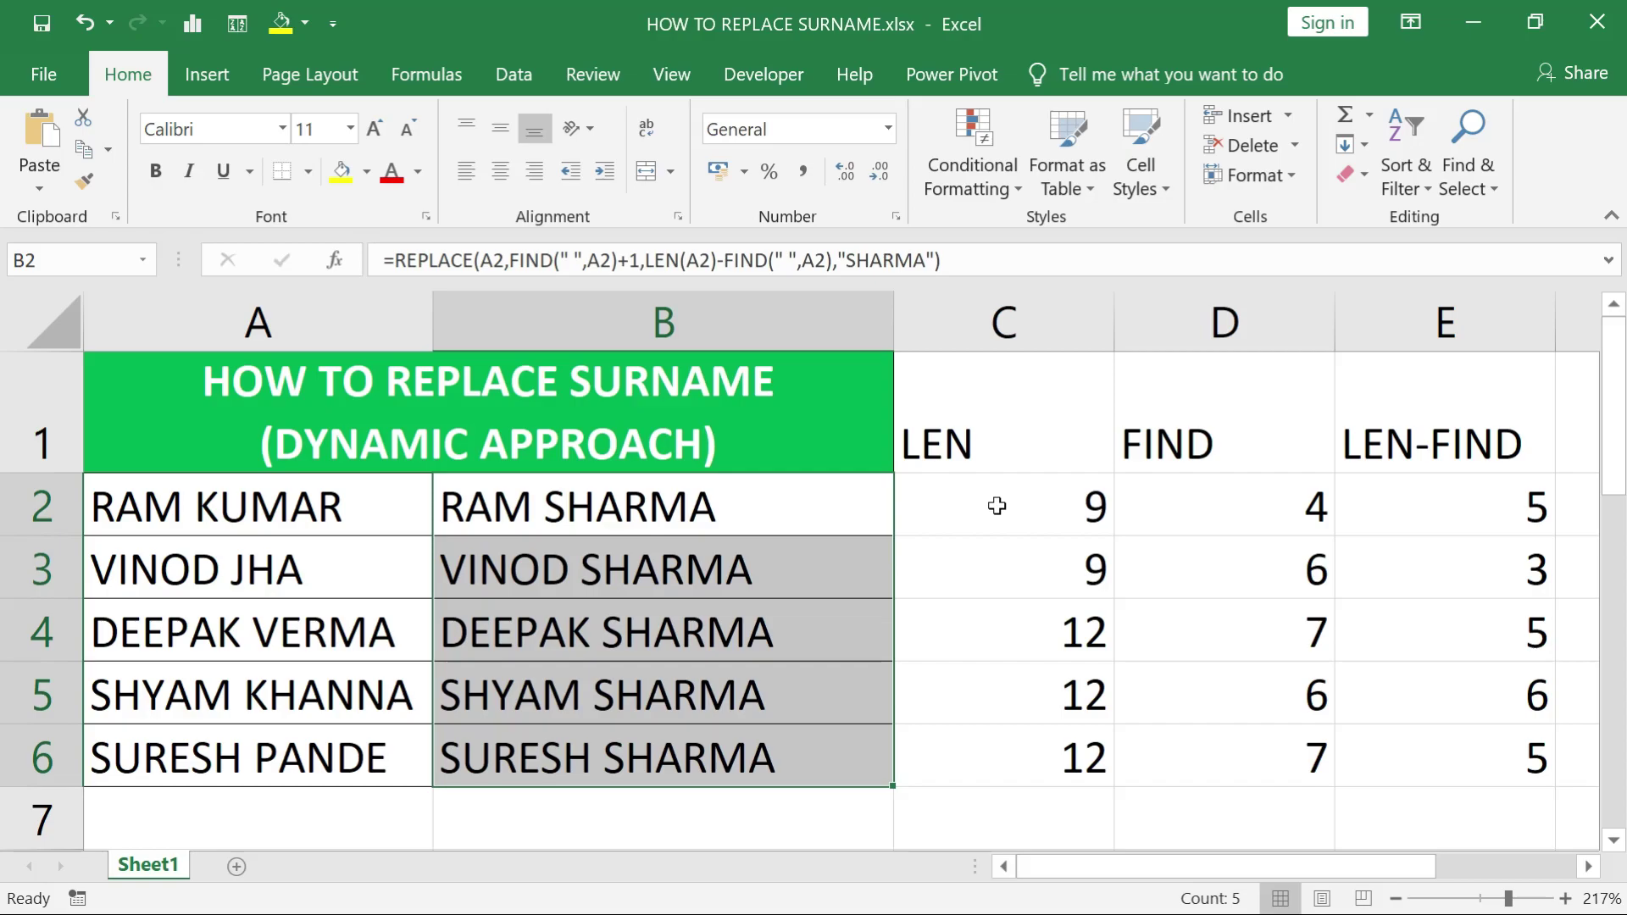
- Clear the contents of the LEN, FIND and LEN-FIND helper columns, including their headings
{"action": "left_click", "coordinate": [993, 455]}
{"action": "key", "text": "shift+Right"}
{"action": "key", "text": "shift+Right"}
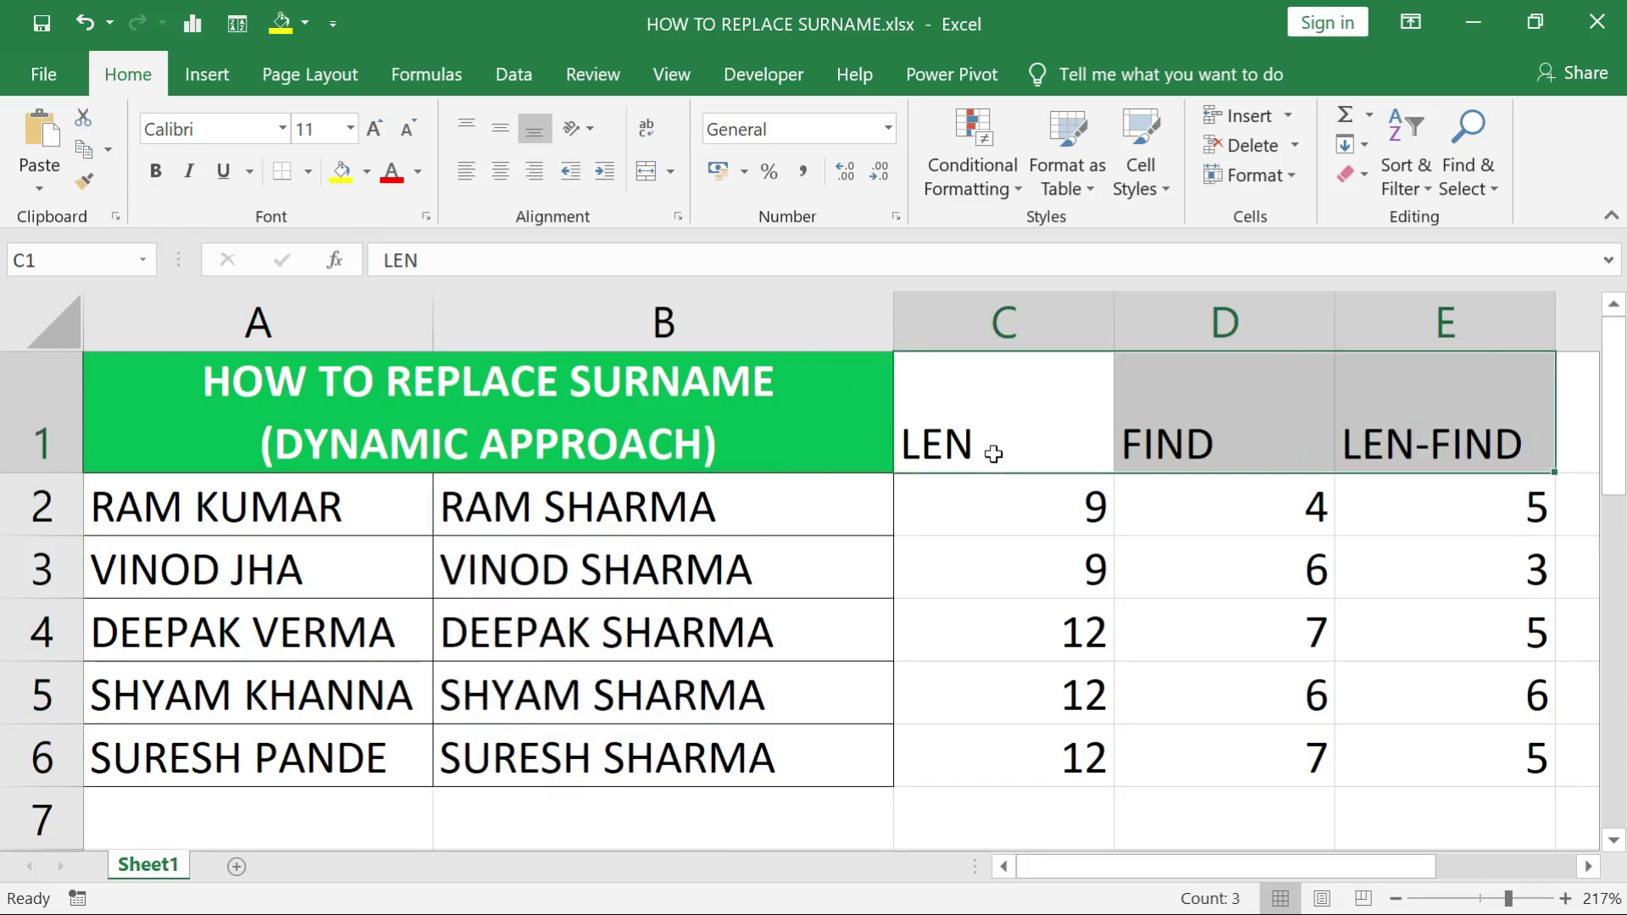
{"action": "key", "text": "shift+Down"}
{"action": "key", "text": "shift+Down"}
{"action": "key", "text": "shift+Down"}
{"action": "key", "text": "shift+Down"}
{"action": "key", "text": "shift+Down"}
{"action": "key", "text": "shift+Down"}
{"action": "key", "text": "Delete"}
- Check the combined formula in each result cell from B2 through B6
{"action": "left_click", "coordinate": [817, 523]}
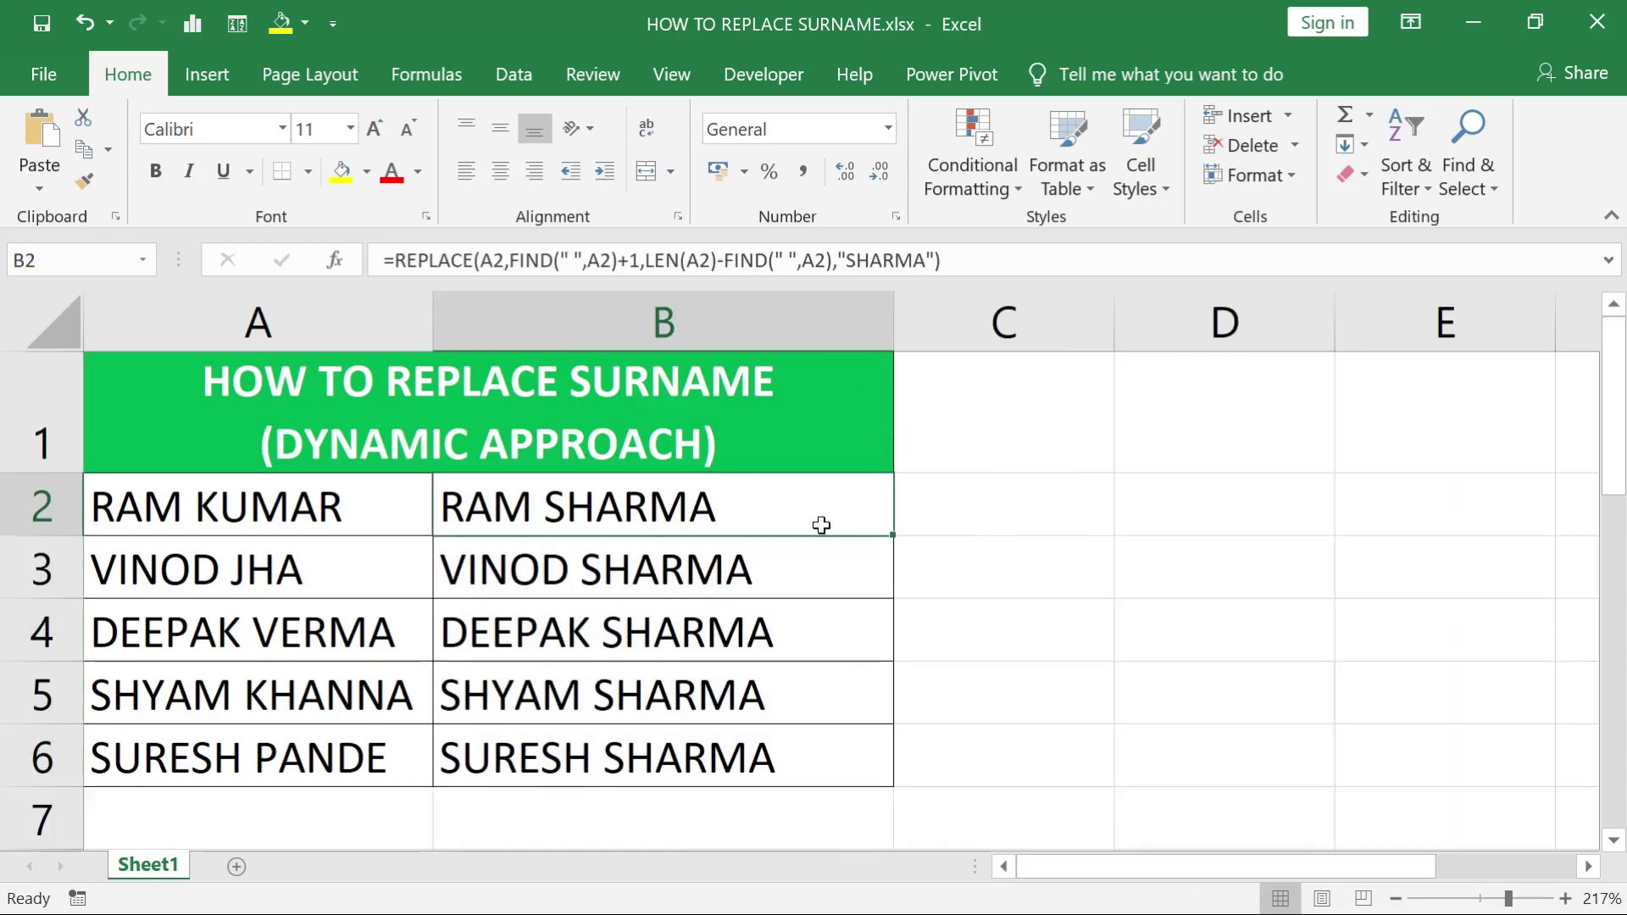
{"action": "left_click", "coordinate": [845, 575]}
{"action": "left_click", "coordinate": [872, 629]}
{"action": "left_click", "coordinate": [837, 692]}
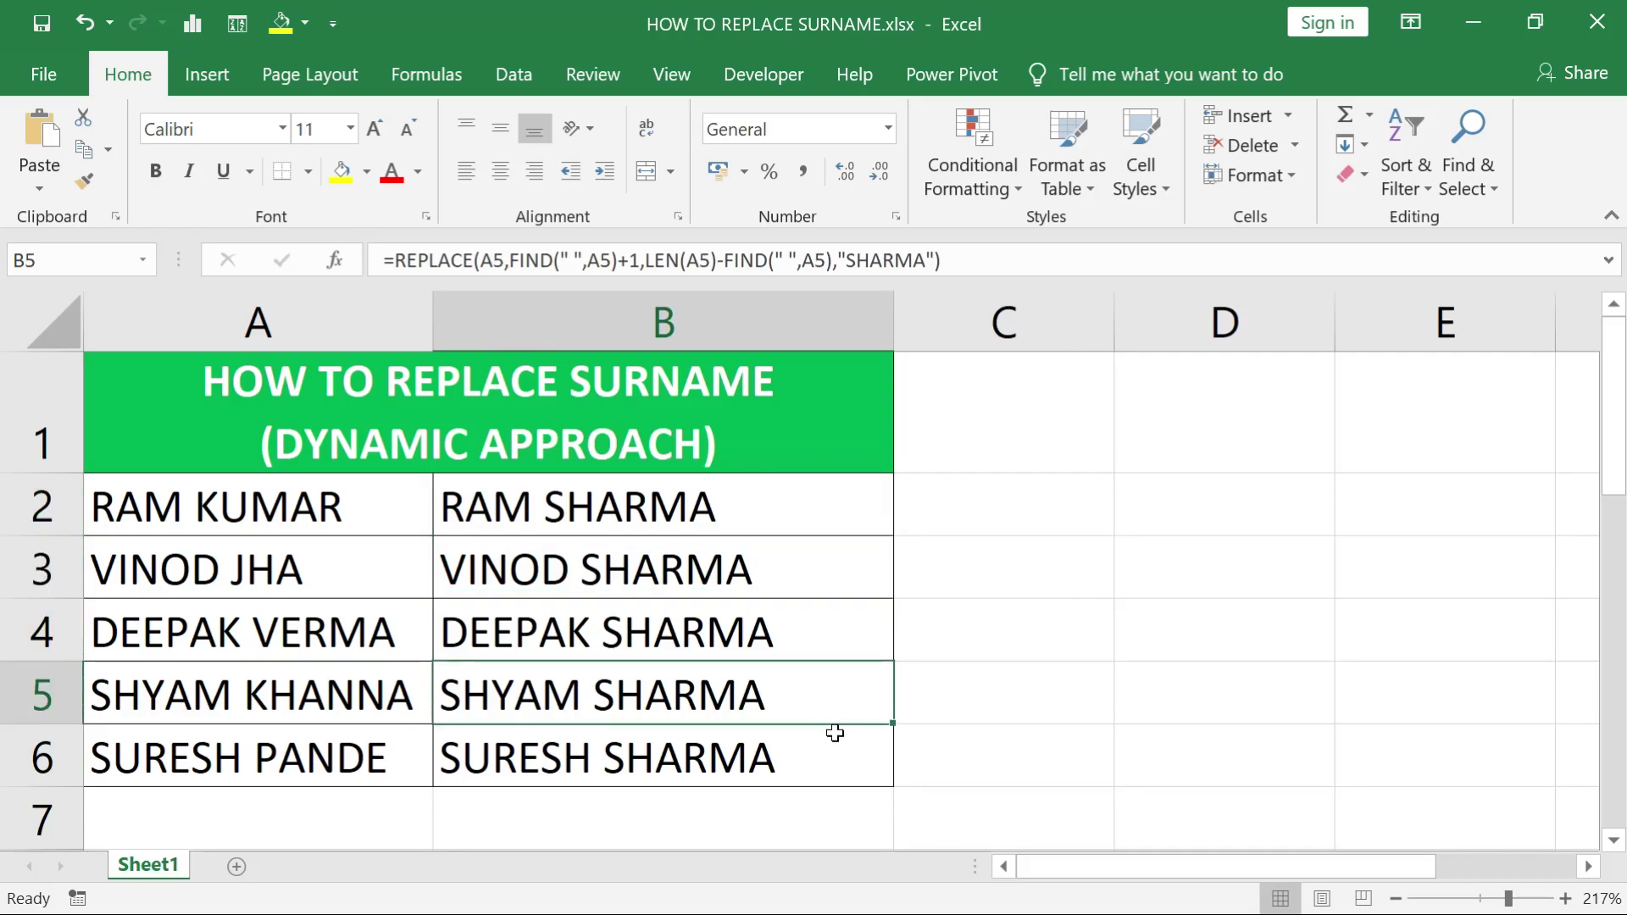
{"action": "left_click", "coordinate": [833, 744]}
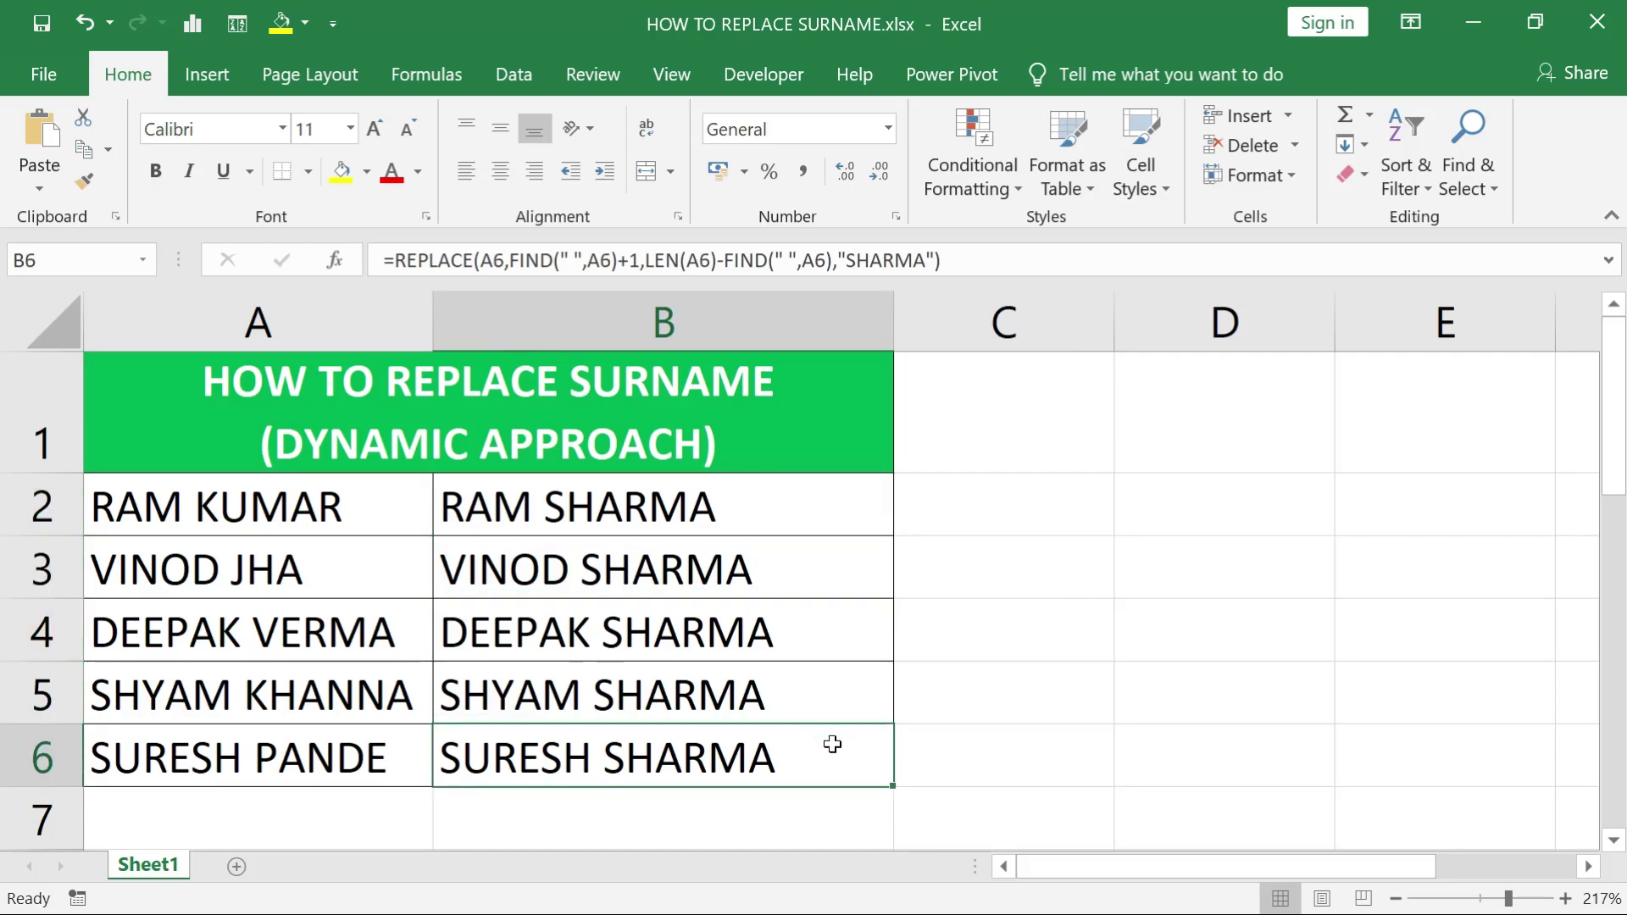